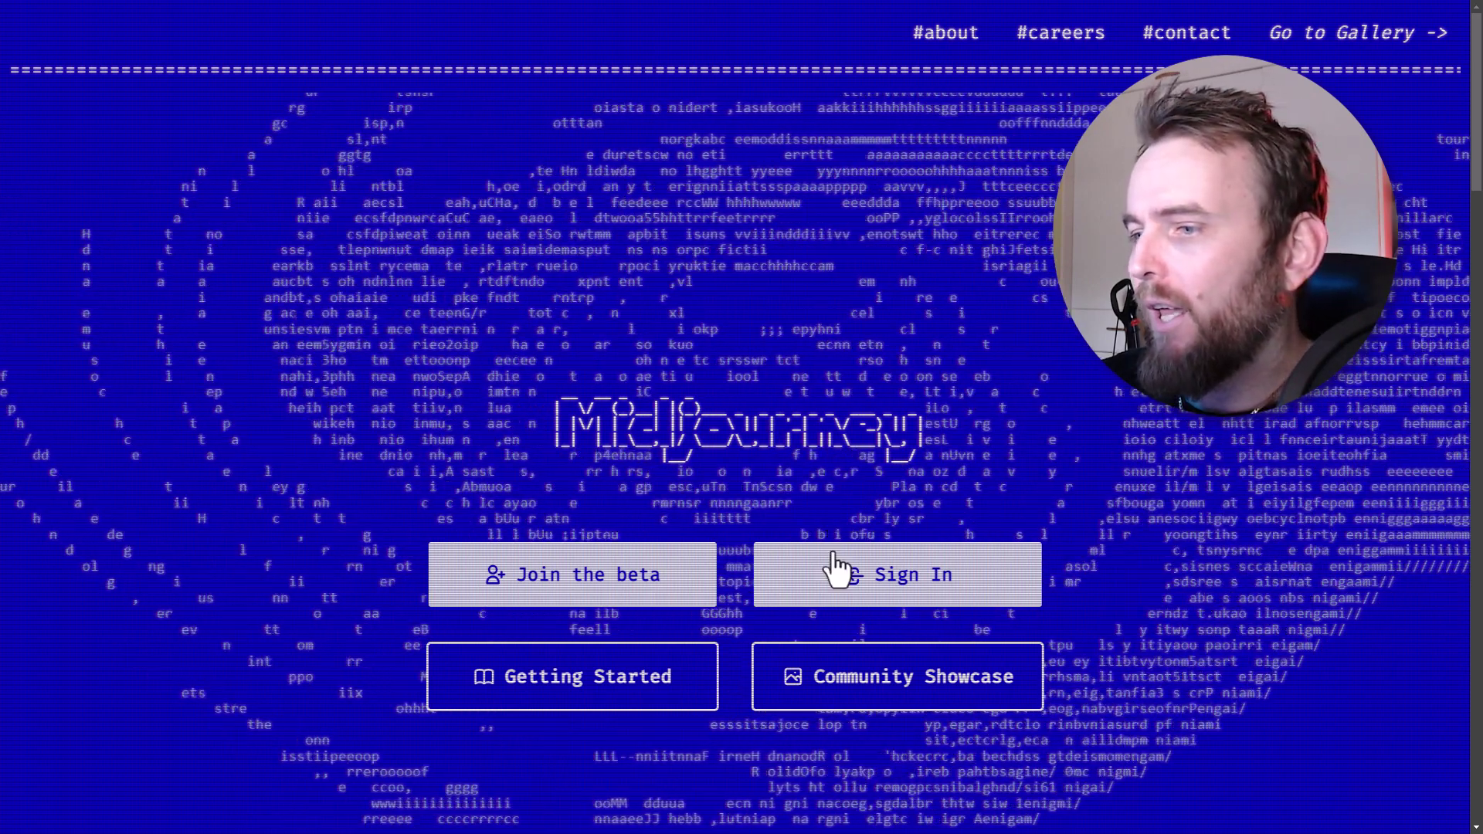
- Sign in from the Midjourney homepage to load the account's gallery of images sorted by New
click(835, 572)
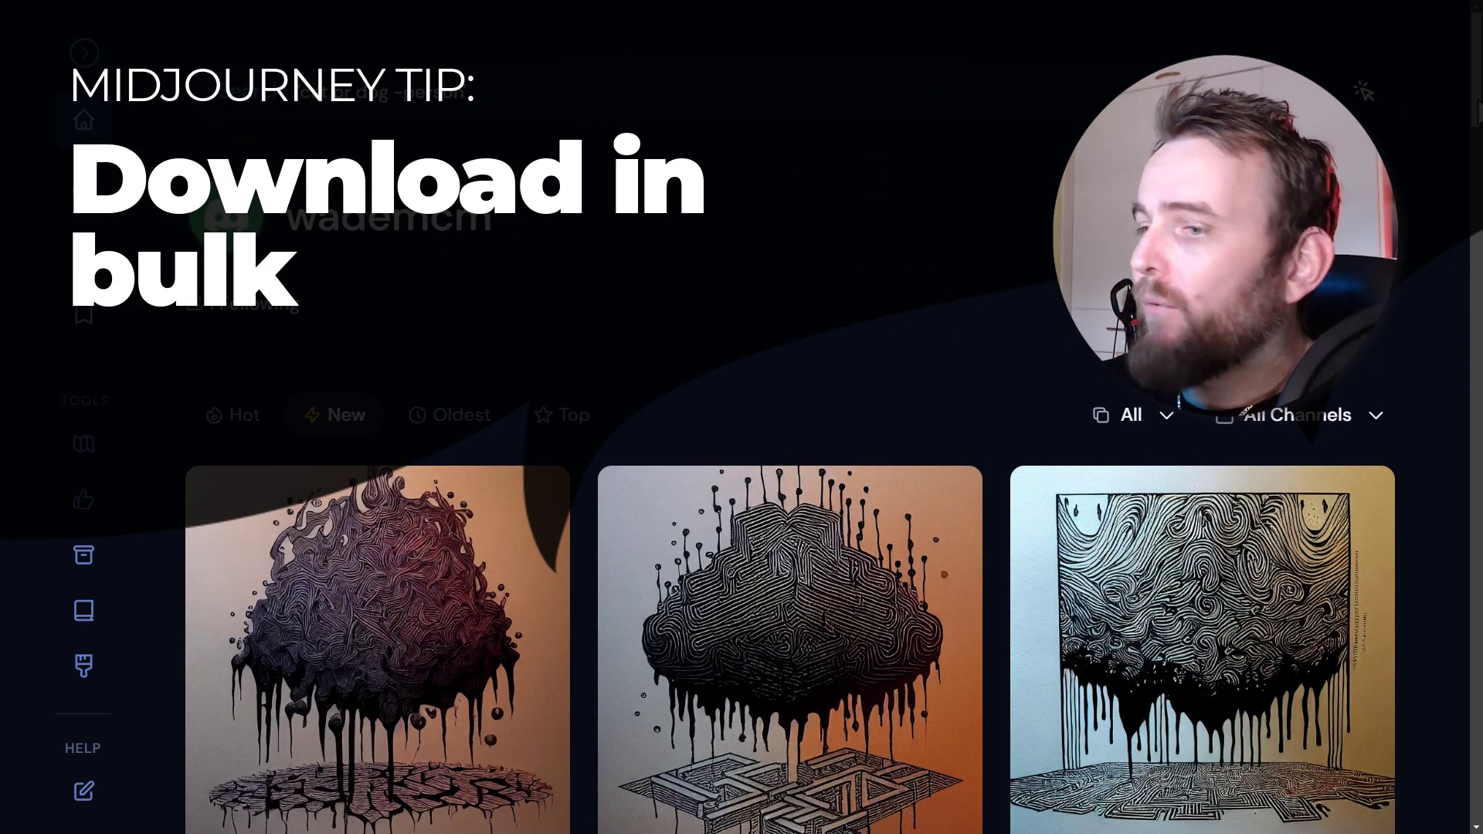
- Add the first three ink-maze images to the download selection and check the Download Jobs list
scroll(741, 463, down, 5)
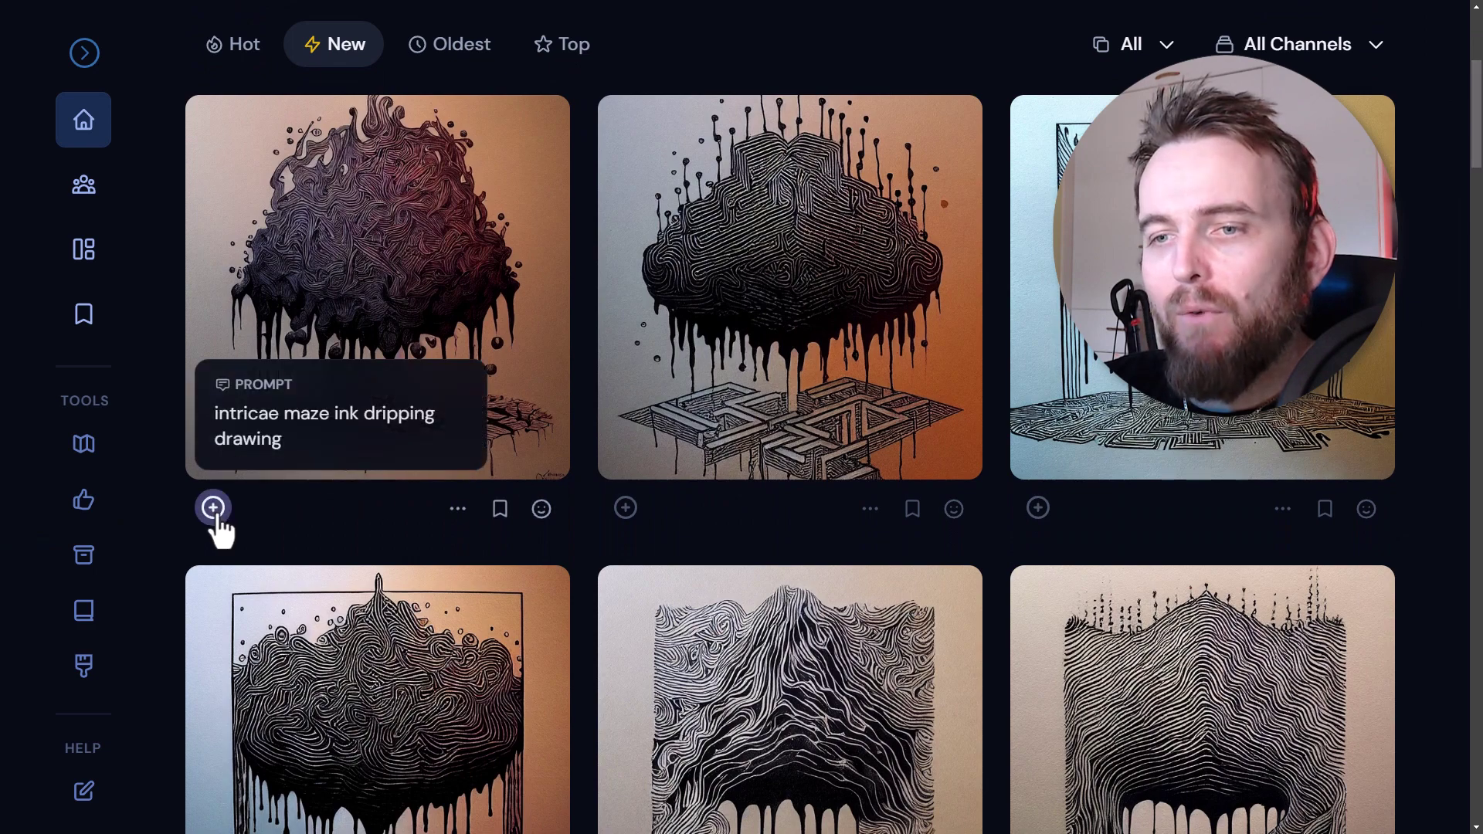
click(214, 507)
click(626, 507)
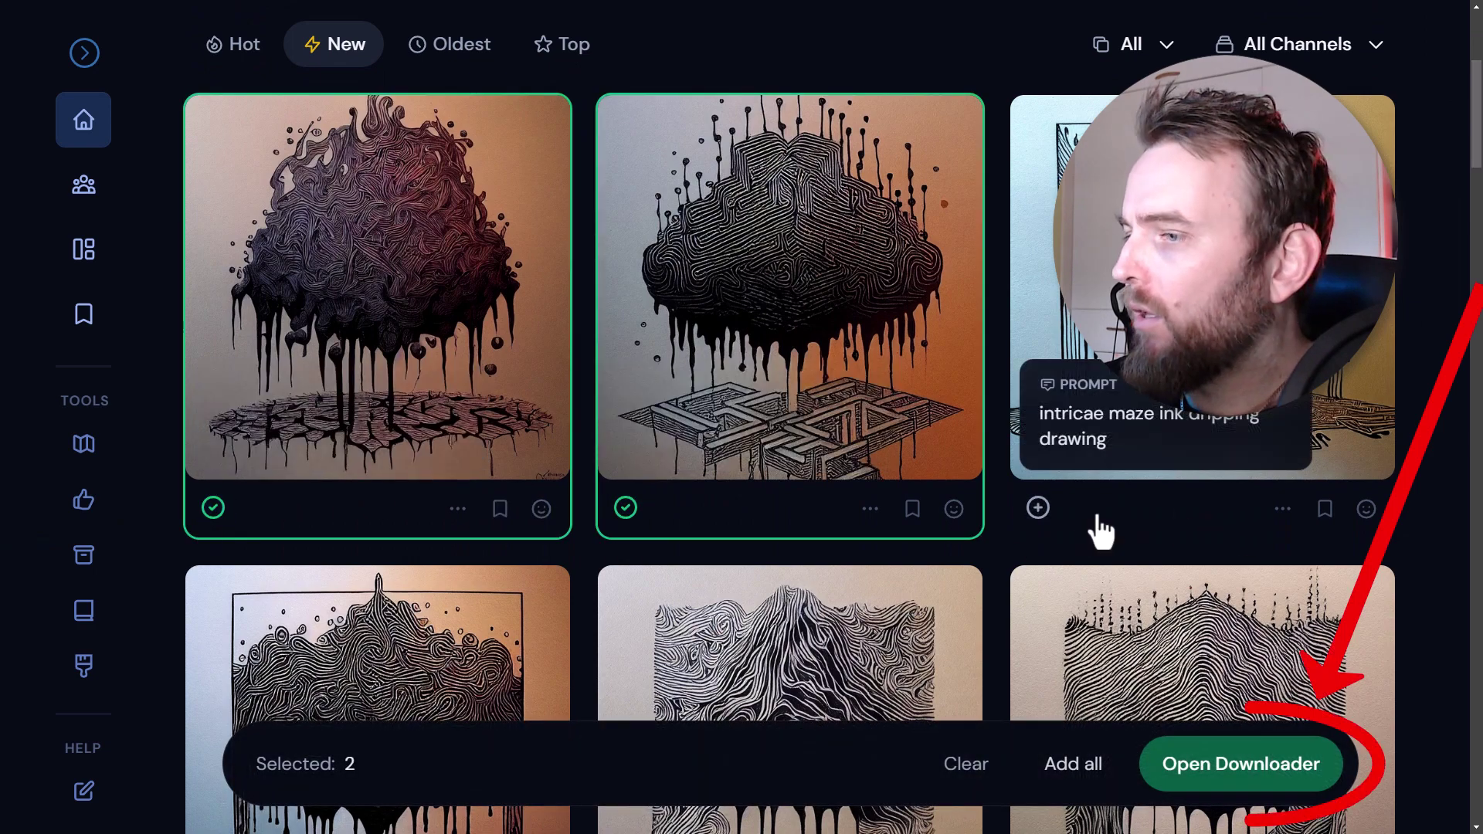
click(1037, 508)
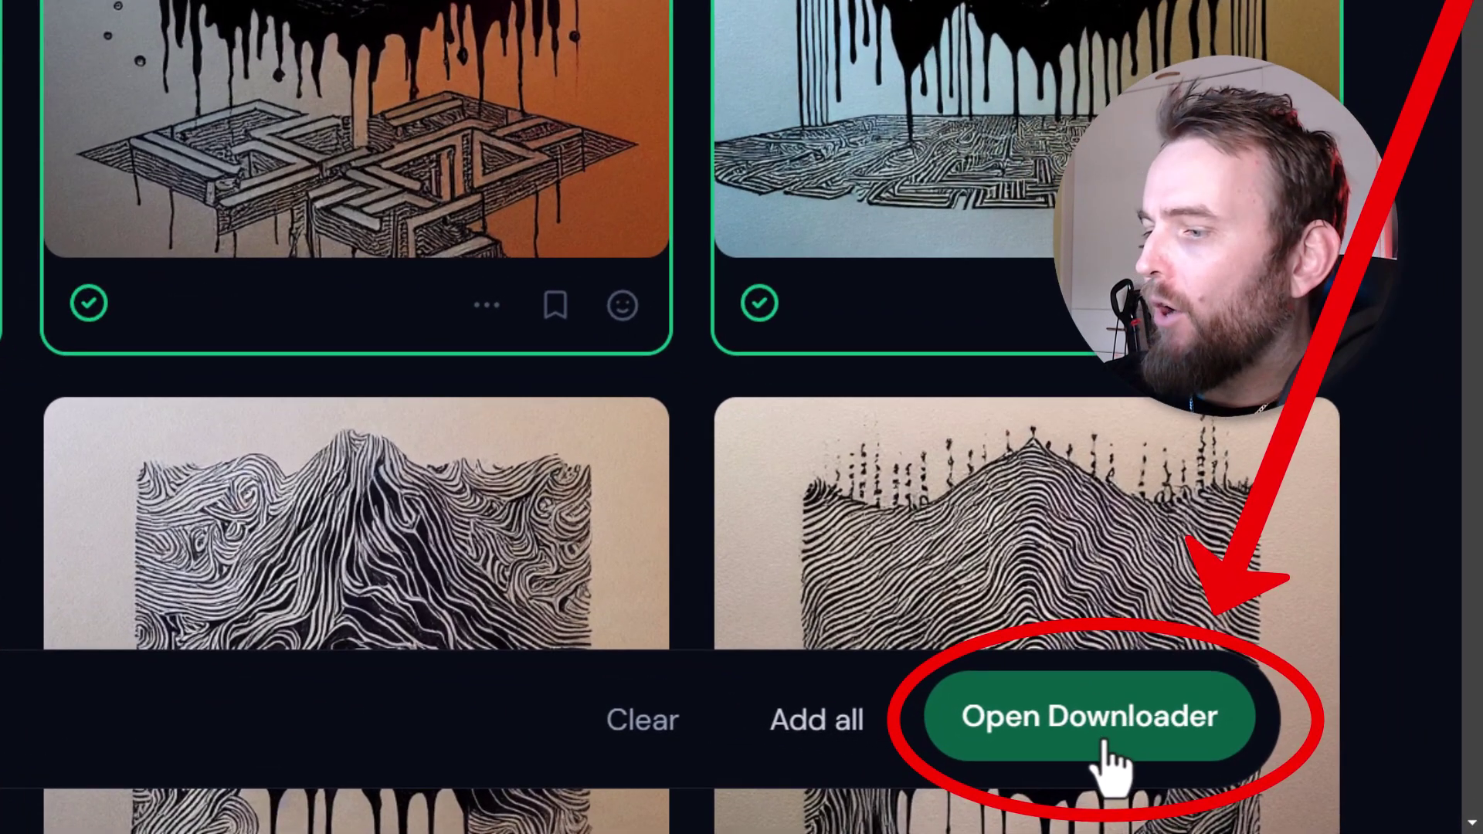
click(1240, 763)
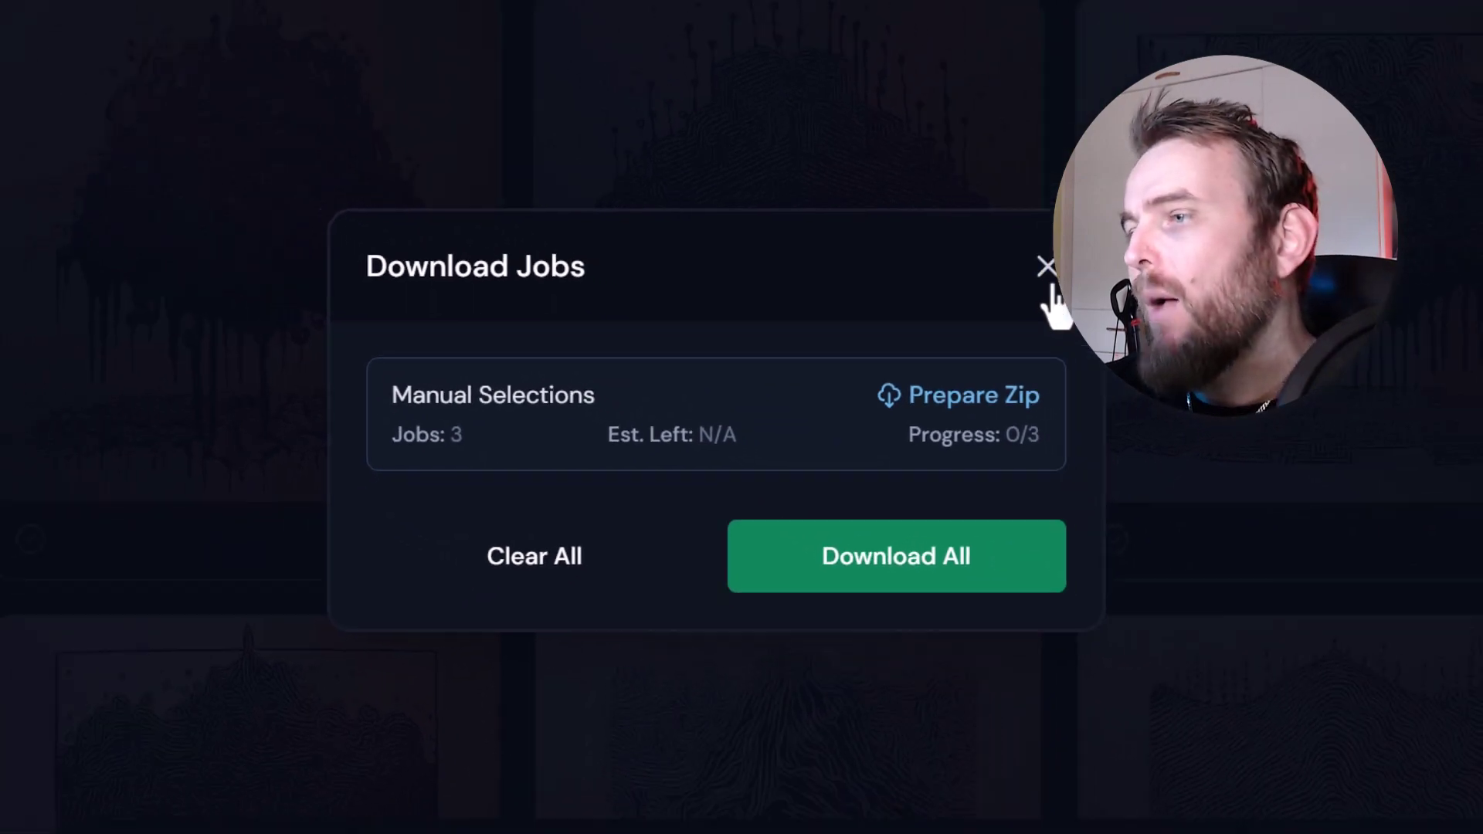
click(1049, 279)
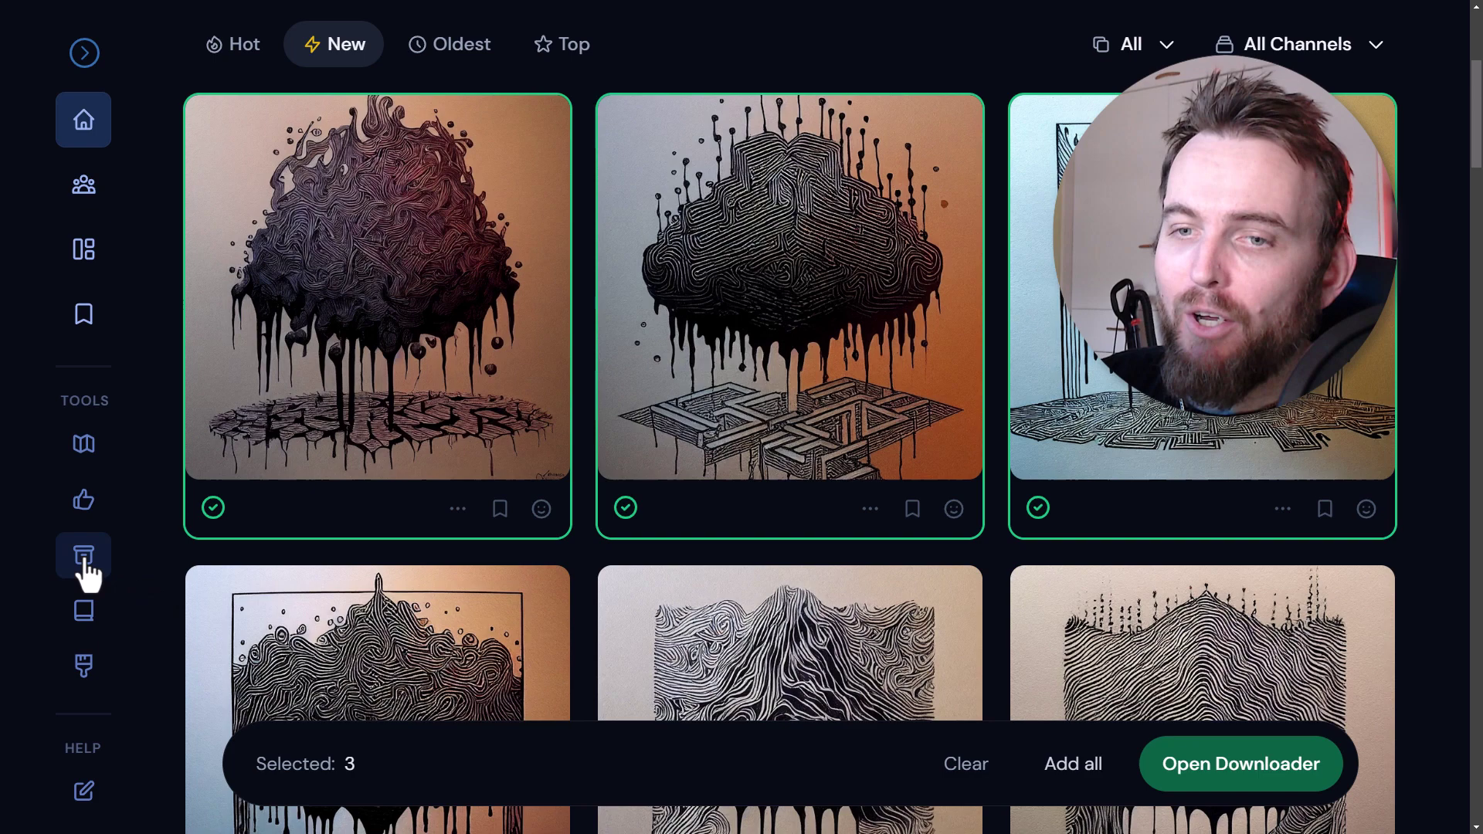
- Queue every Archive image from 8 September 2022 for download
click(87, 59)
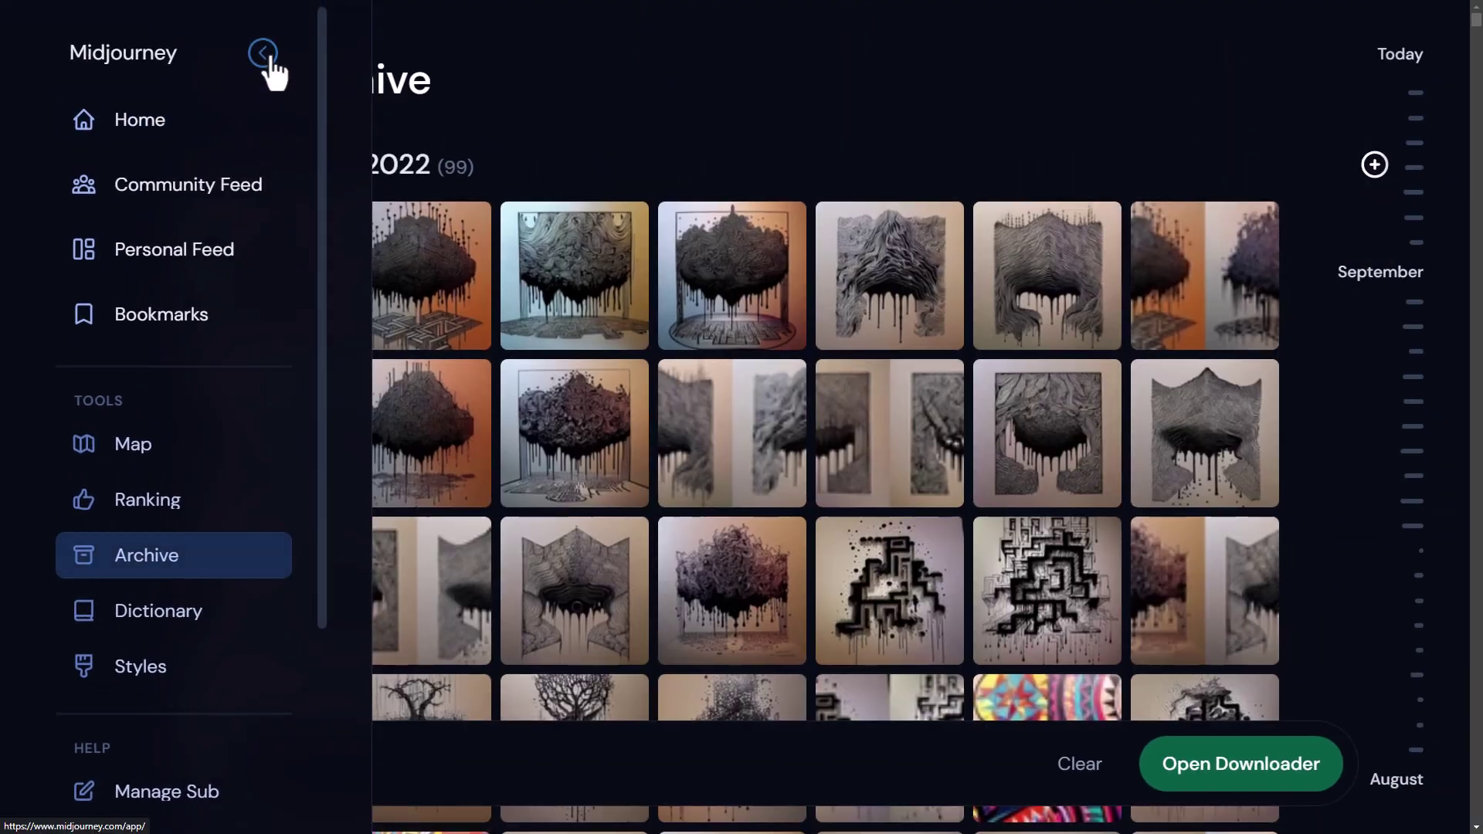
click(270, 68)
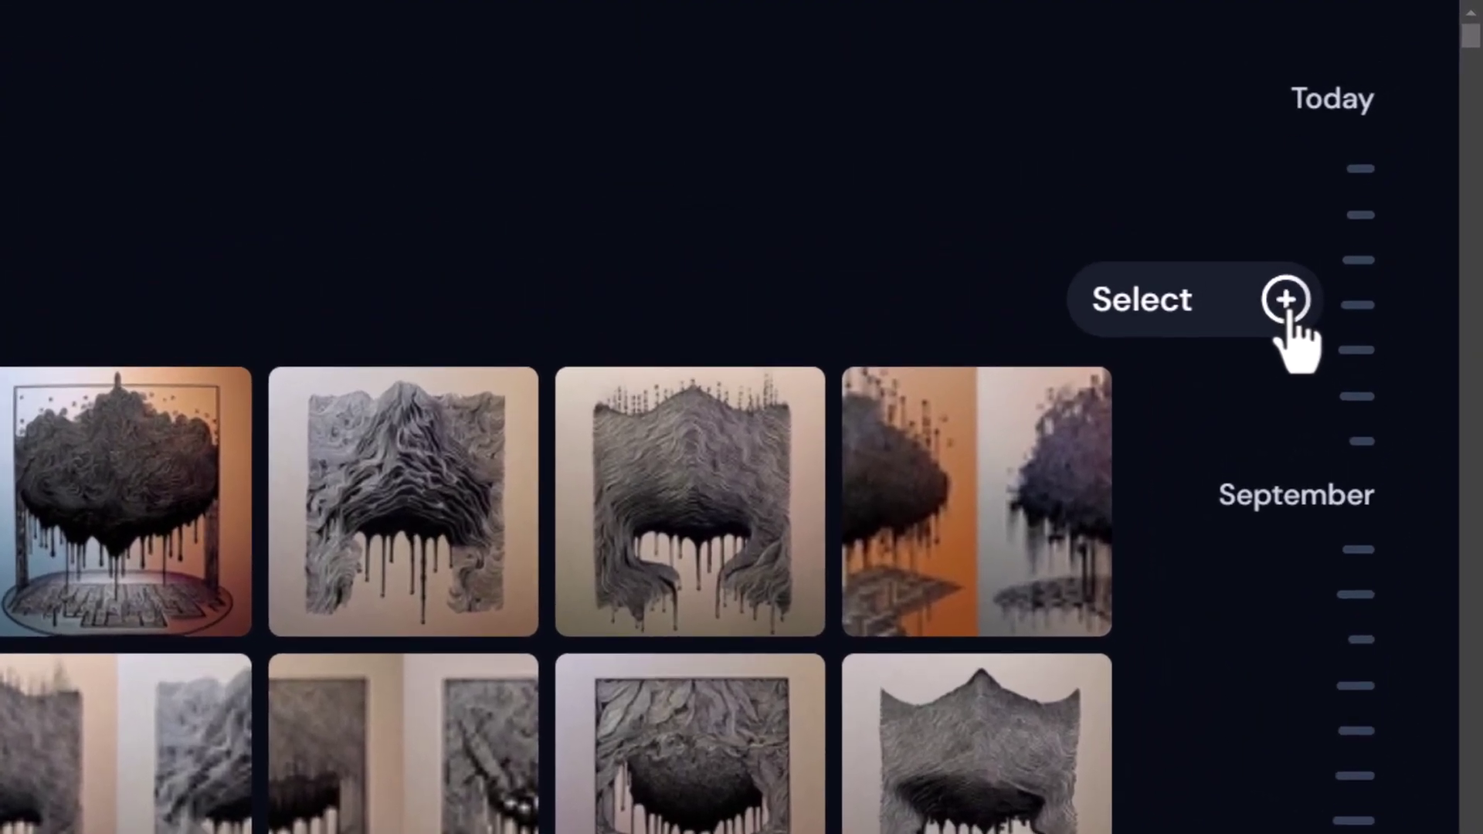
click(1373, 164)
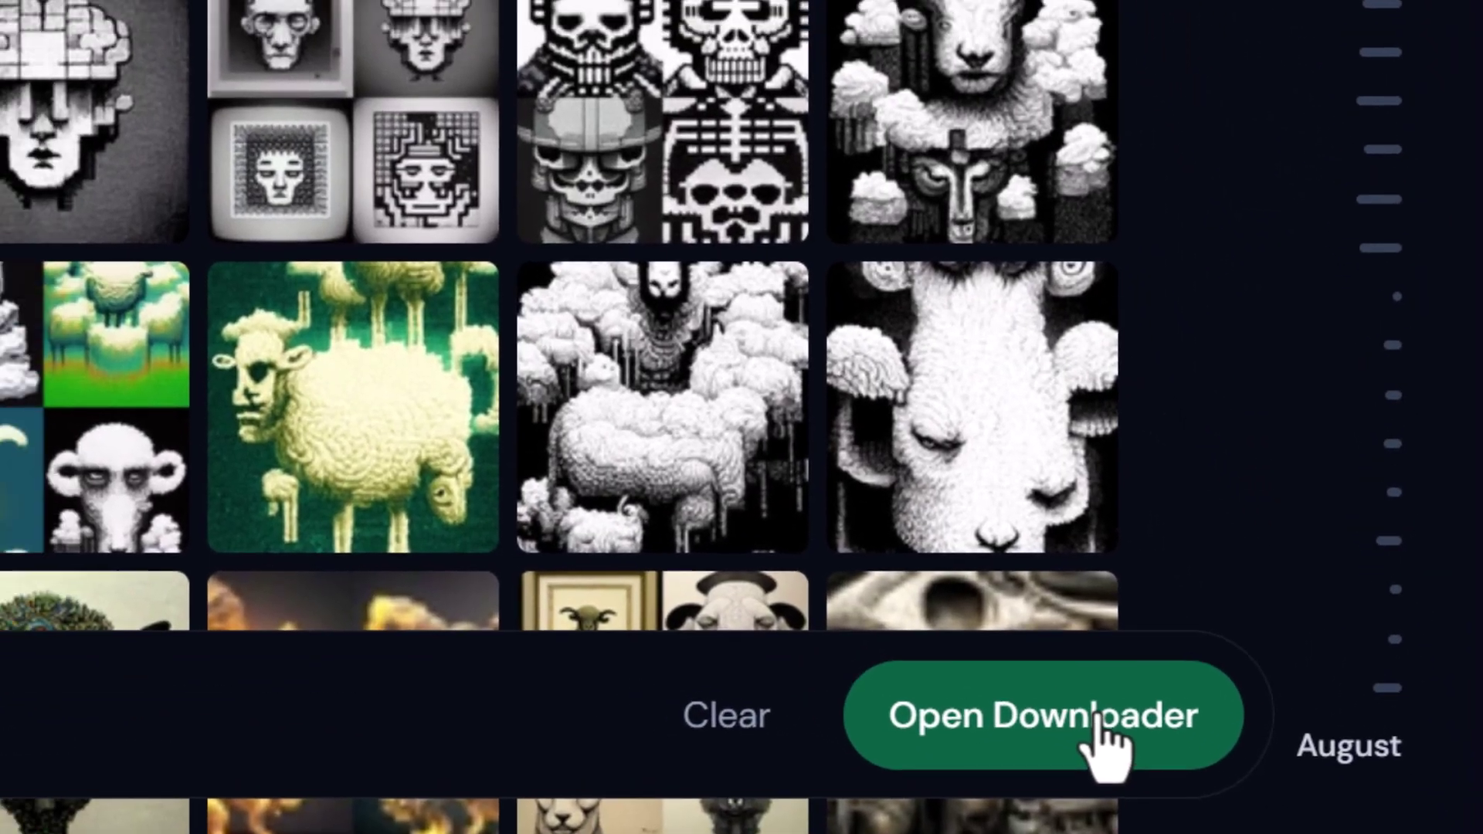
- Review the download jobs (99 images on 8 Sep, 247 on 30 Aug) and zip the manual selections
click(1062, 690)
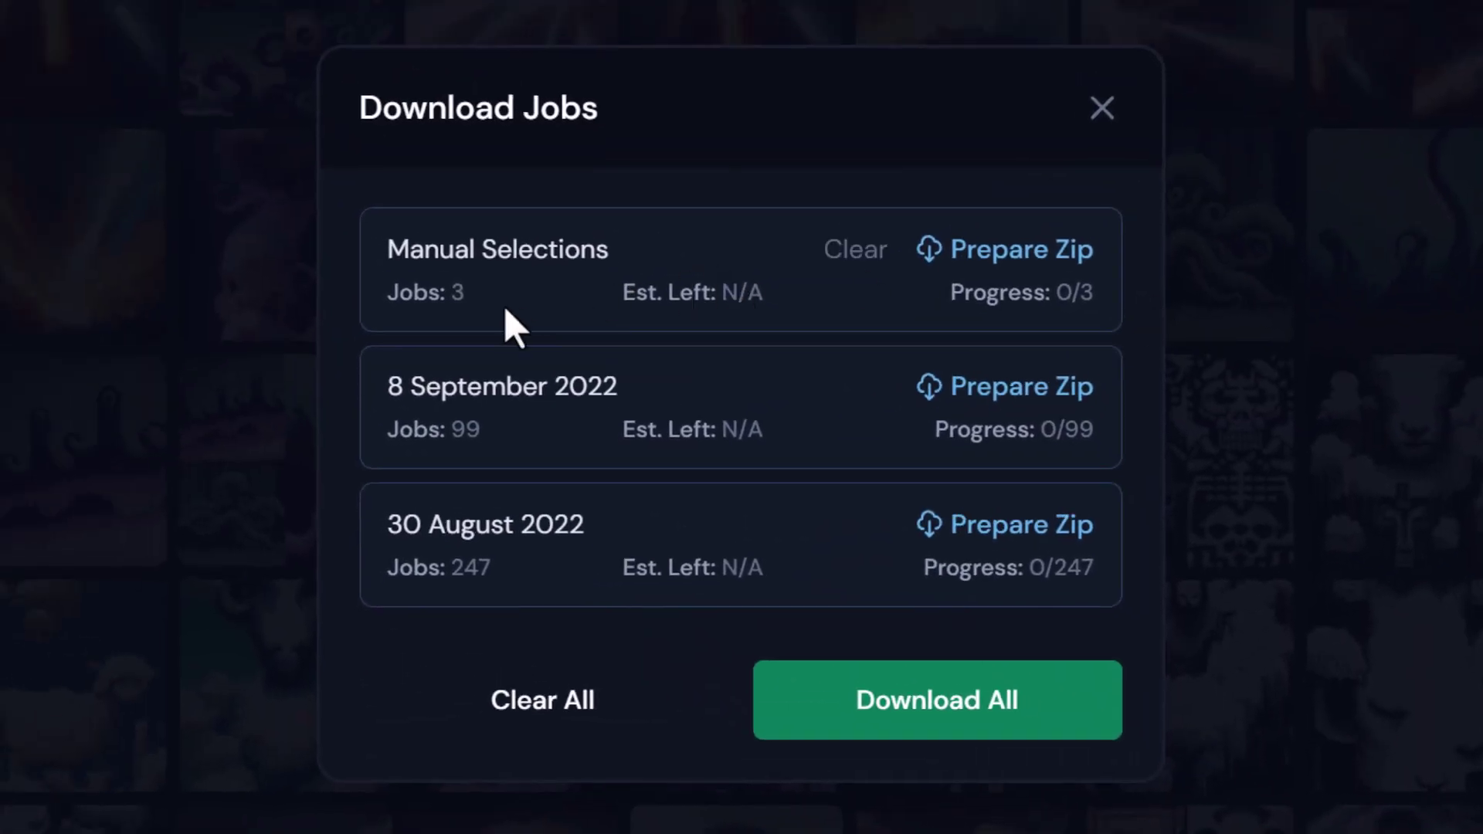
double_click(458, 293)
drag(390, 386, 587, 386)
double_click(462, 434)
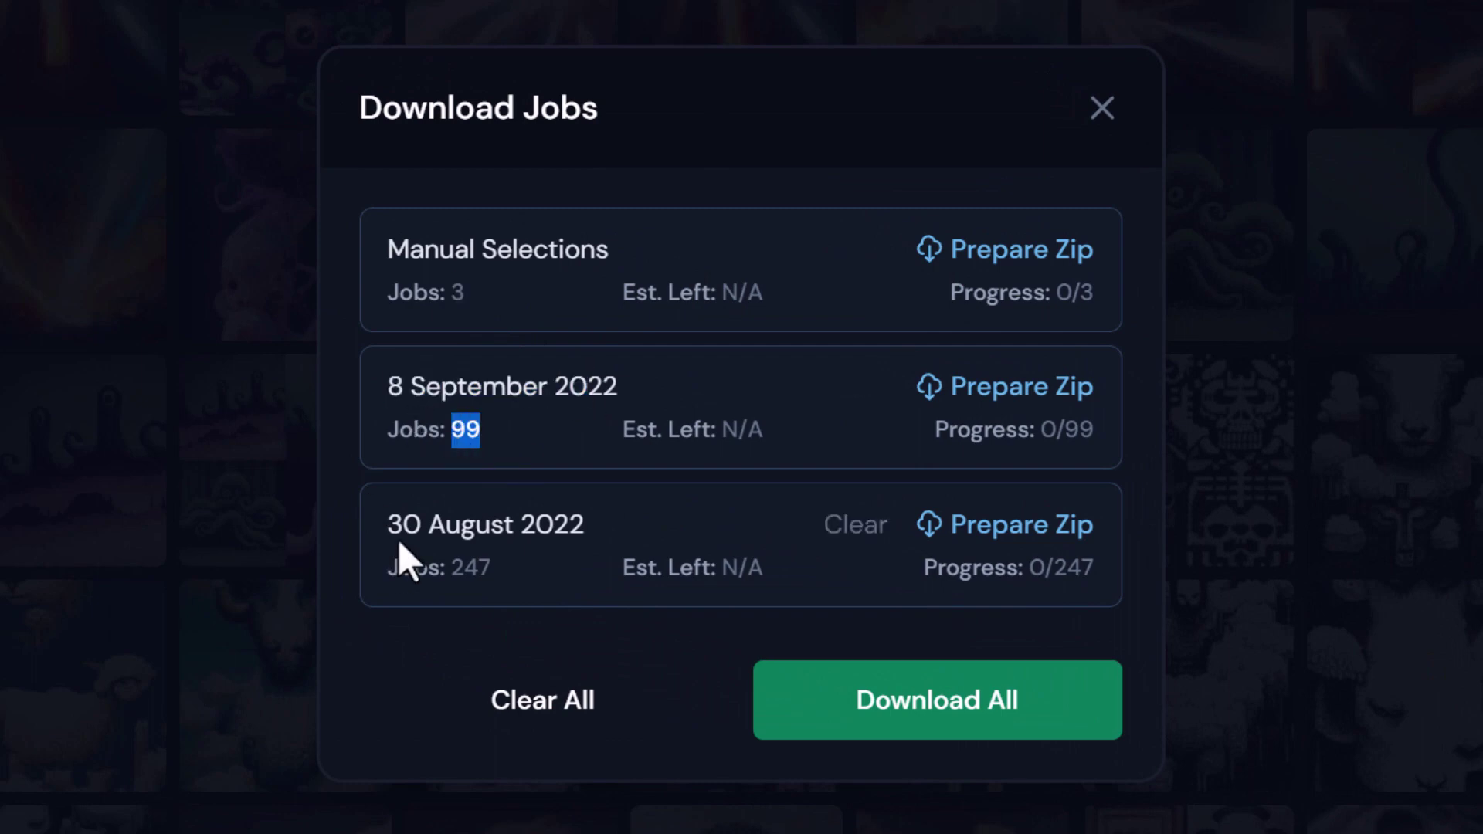
drag(399, 541, 552, 534)
double_click(460, 572)
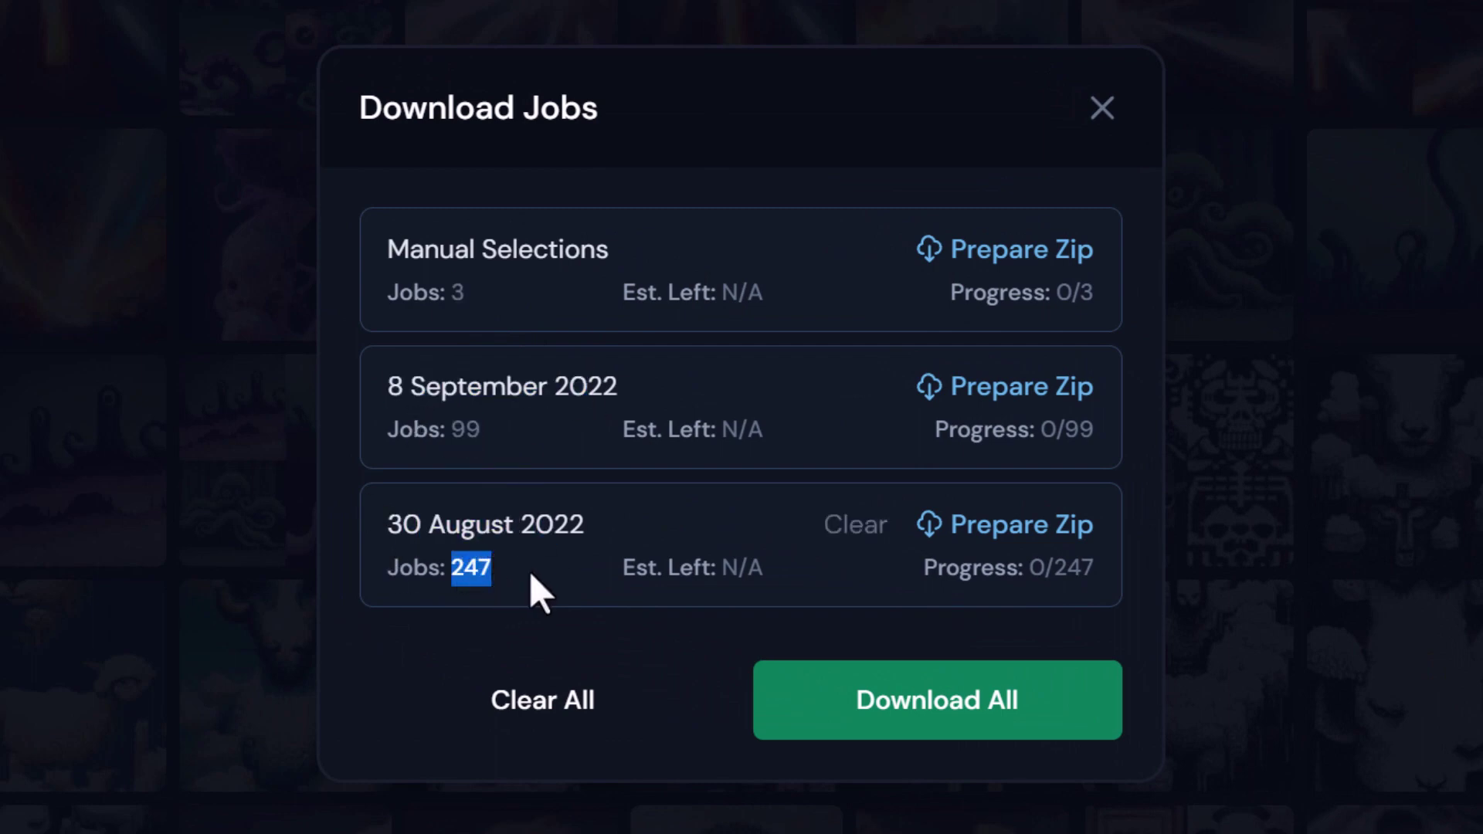
click(948, 715)
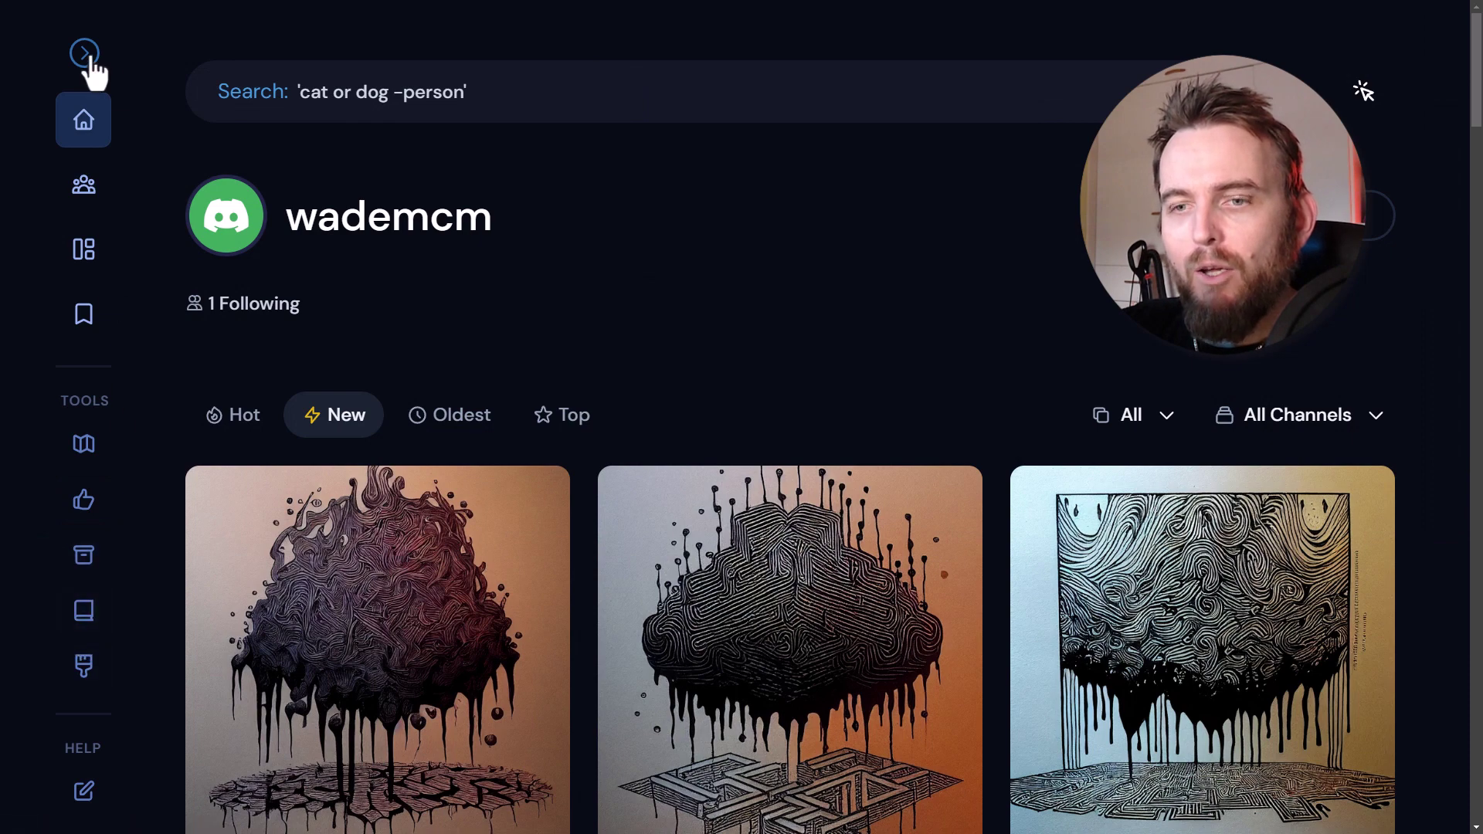
- Scroll through the artist cards in the Styles gallery, then go to the keyword Dictionary
click(84, 53)
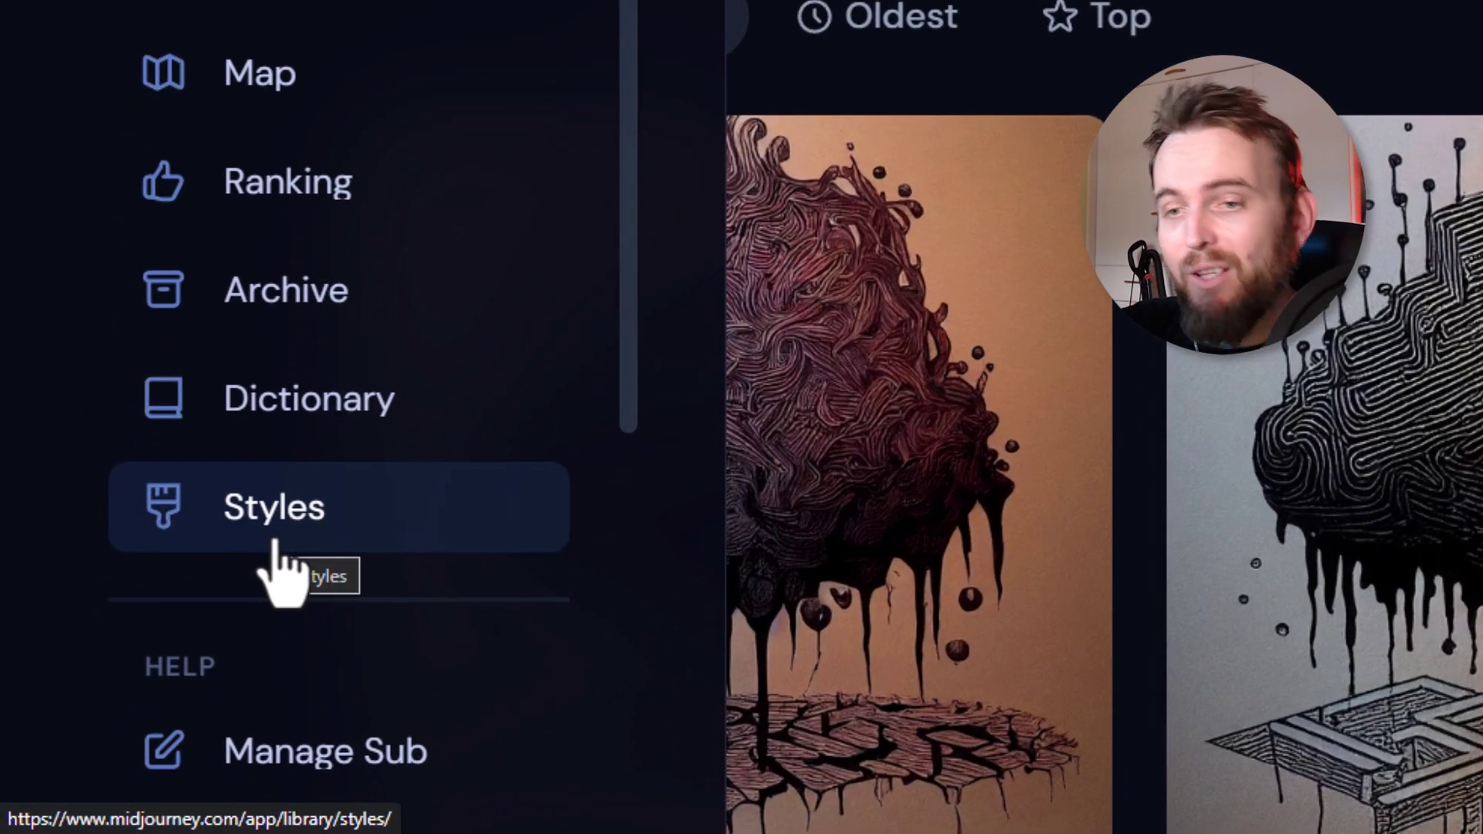
click(276, 511)
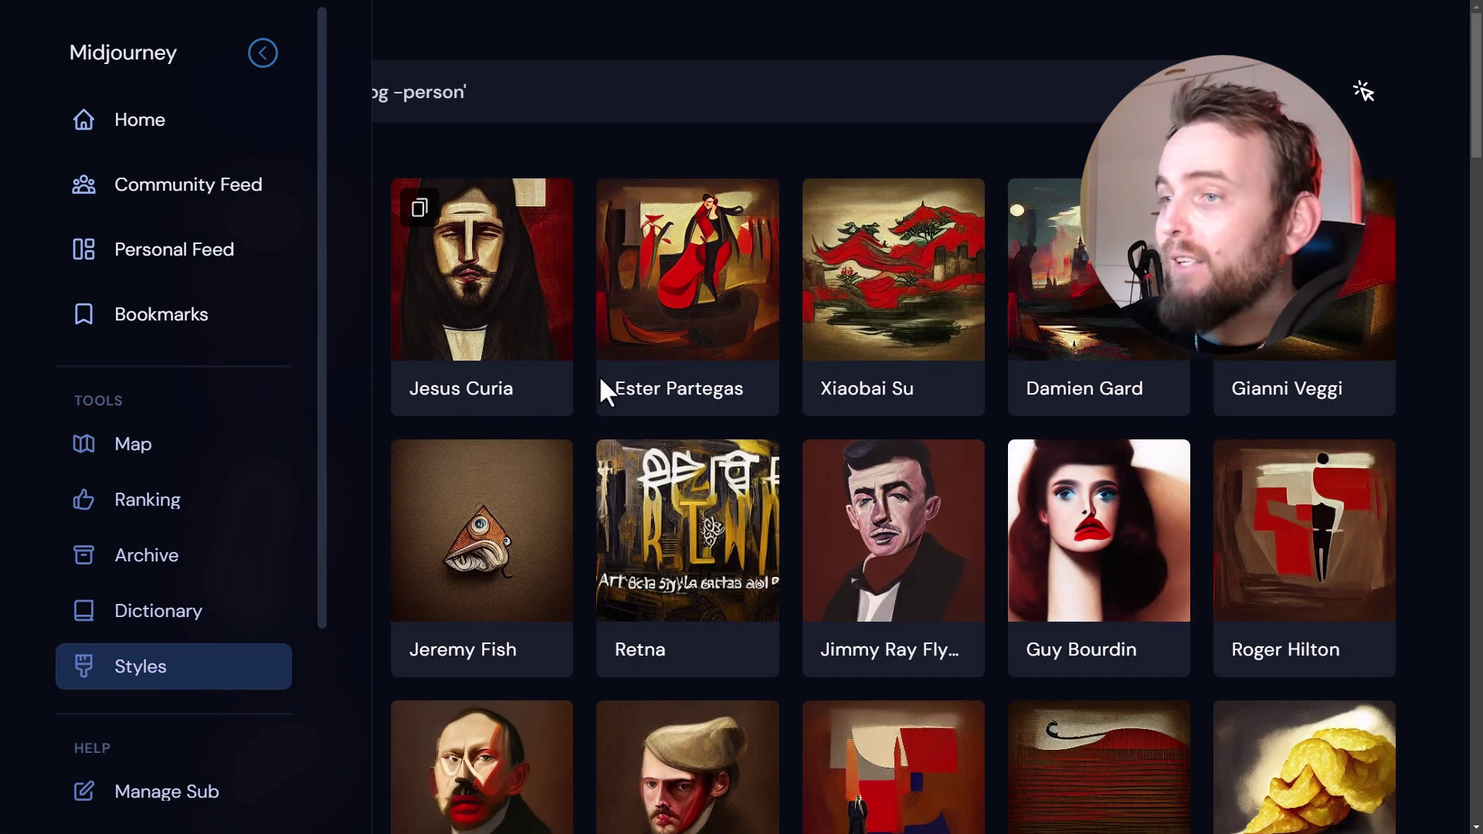
scroll(943, 391, down, 2)
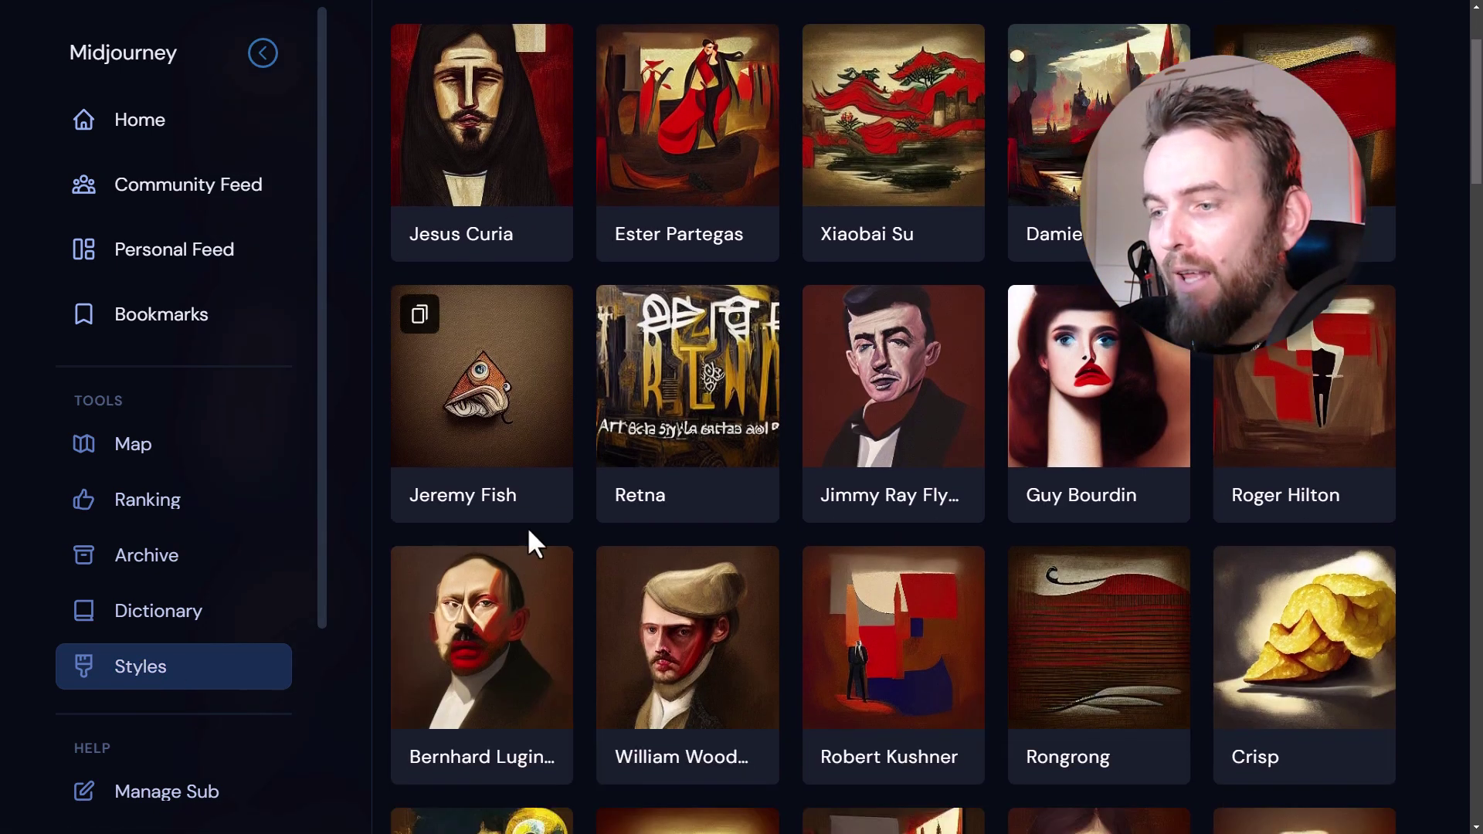
scroll(814, 568, down, 3)
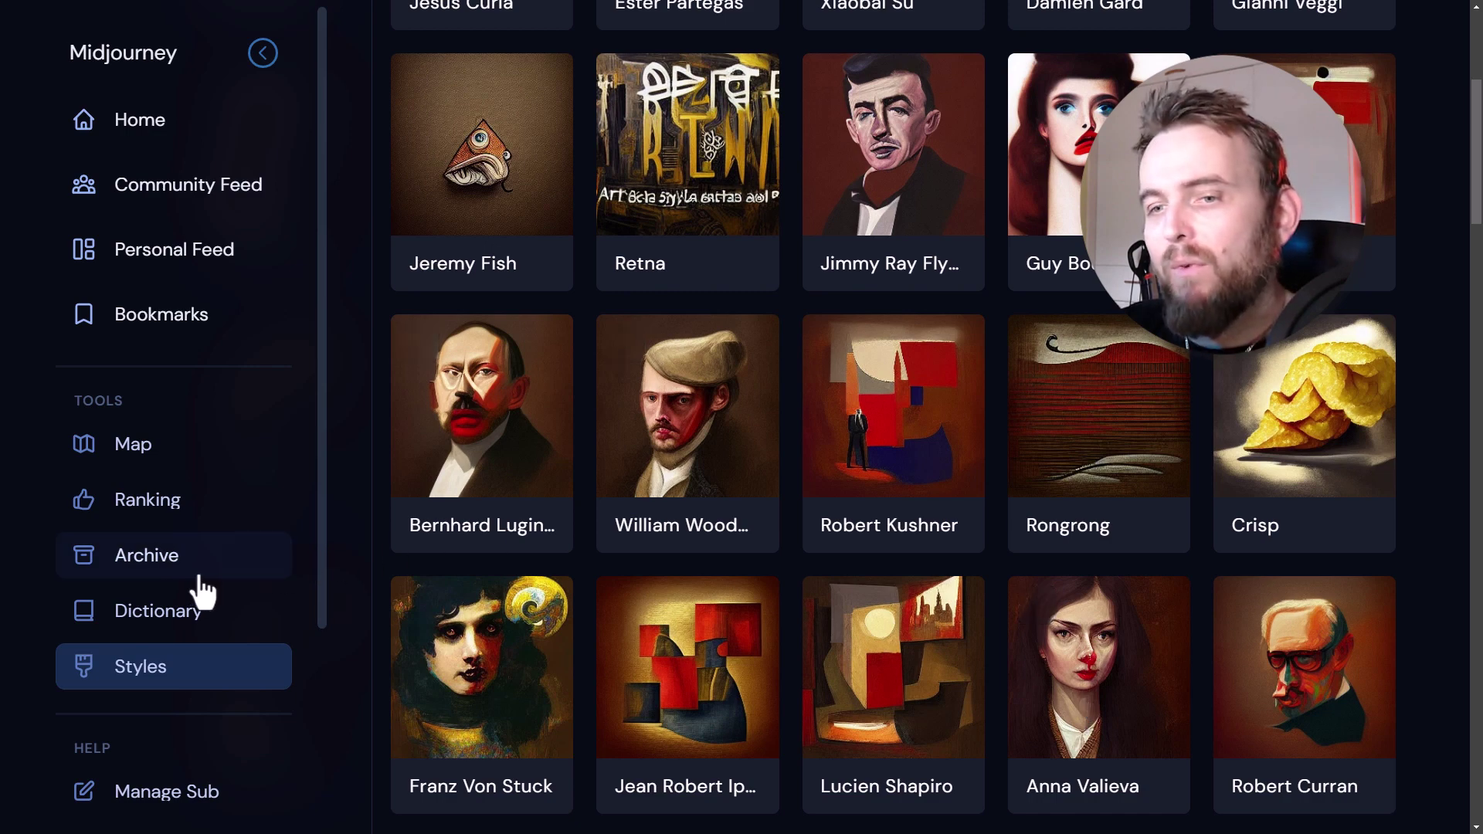
click(166, 622)
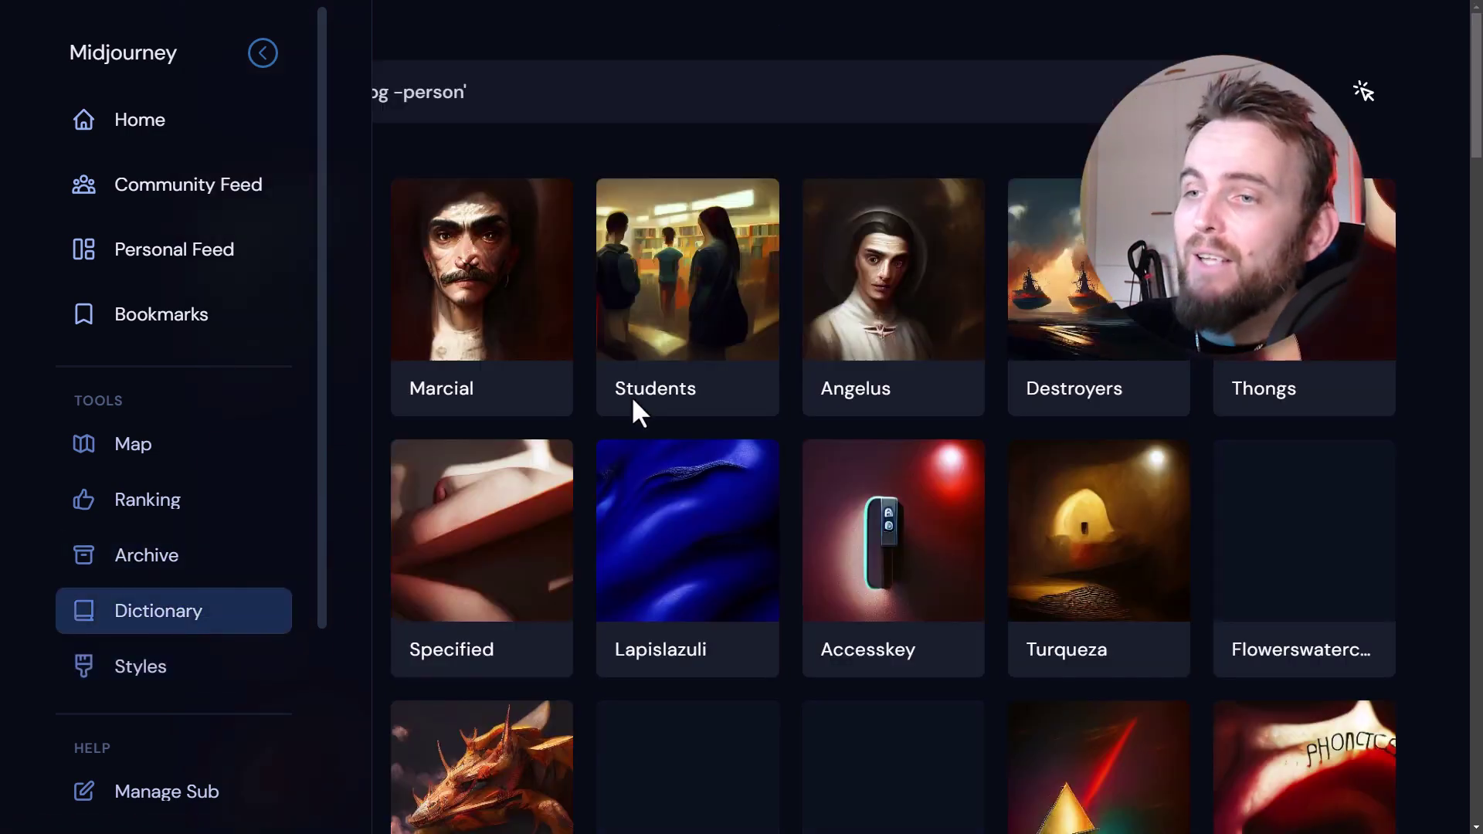
scroll(900, 348, down, 3)
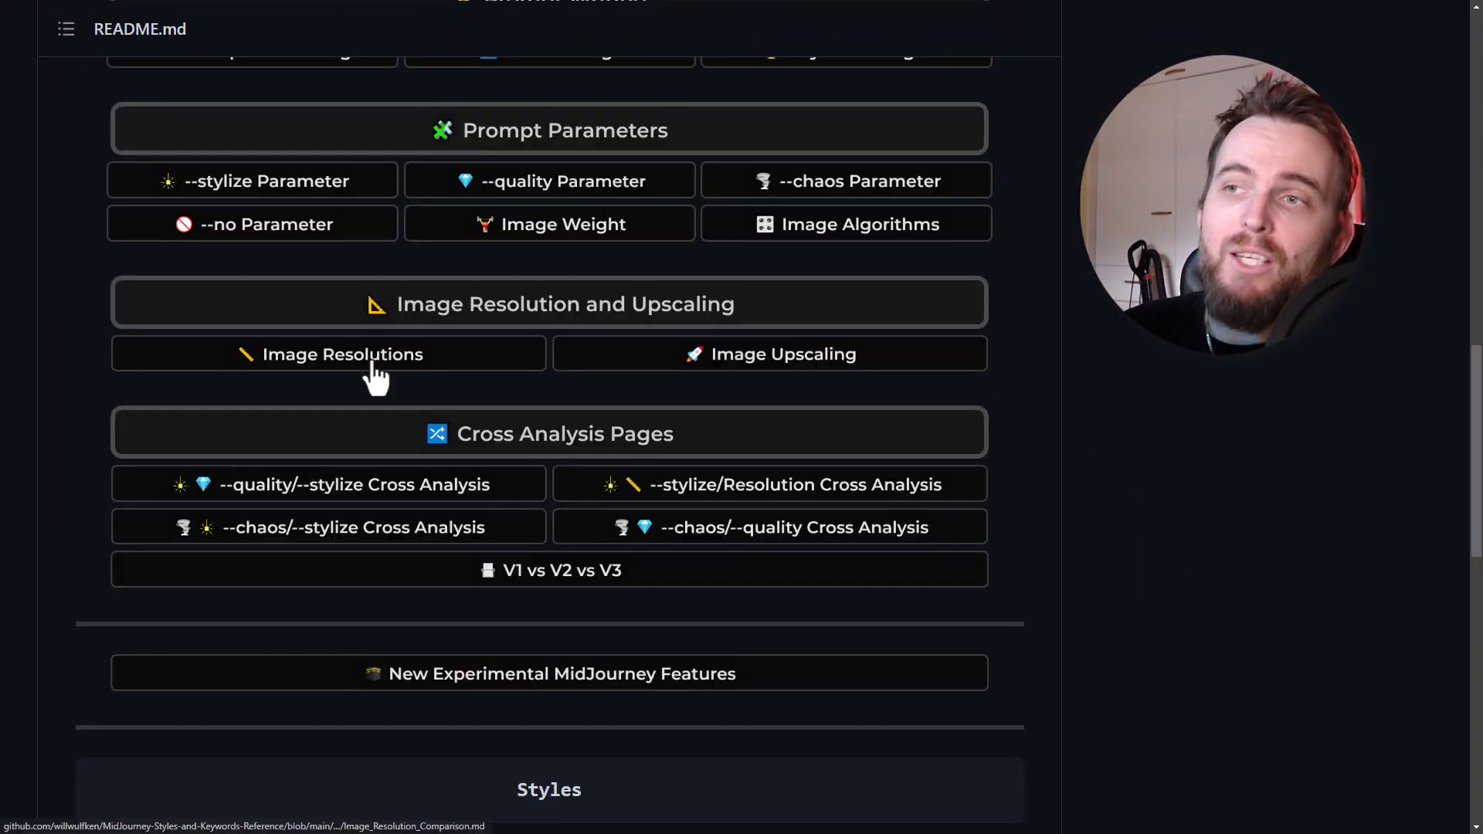
- In the GitHub README, expand Design Styles and then Simplicity/Complexity to reveal the sphere examples
scroll(376, 370, up, 5)
scroll(563, 464, up, 4)
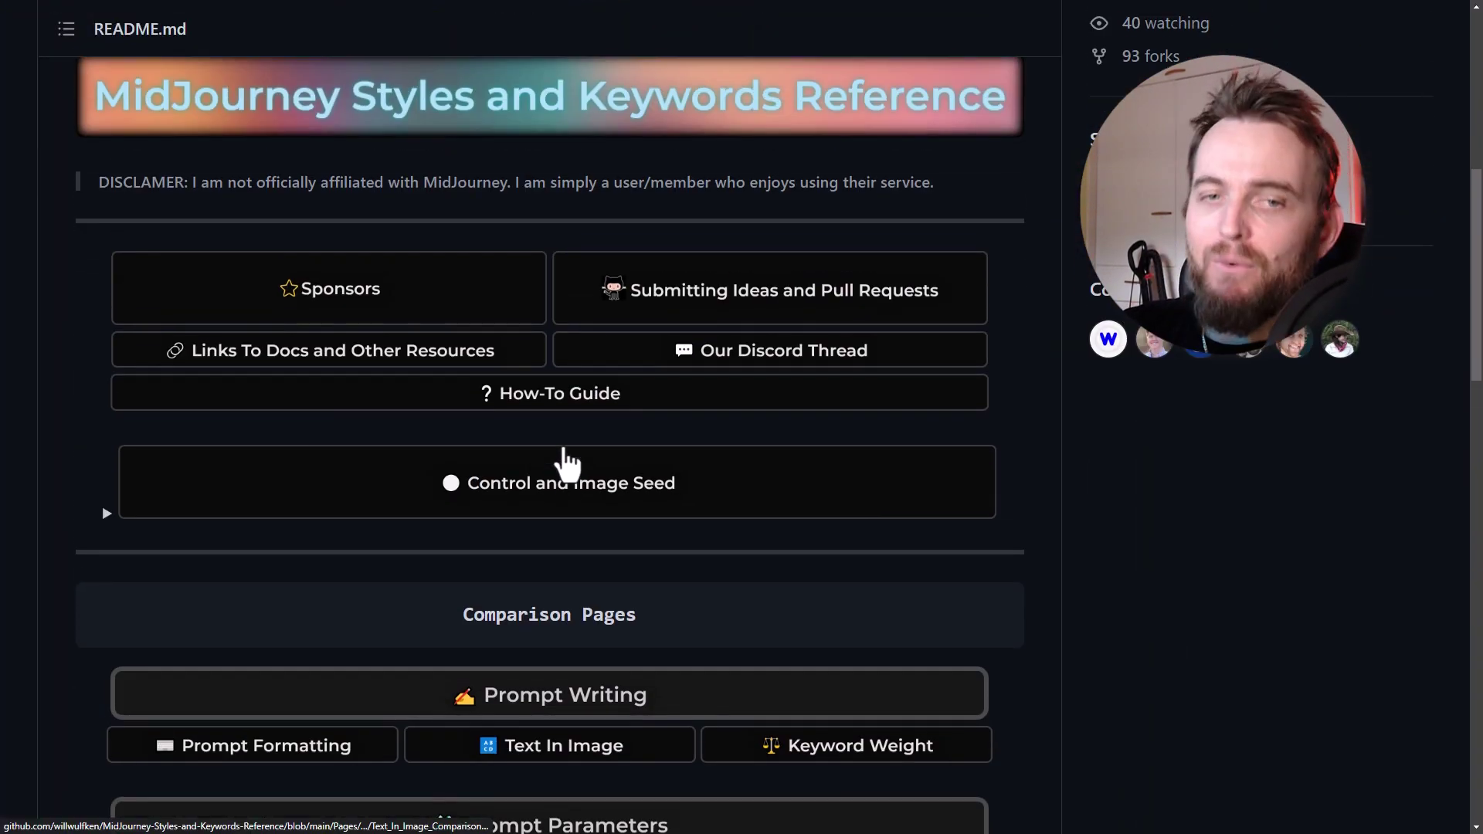
scroll(561, 401, down, 8)
scroll(560, 340, down, 10)
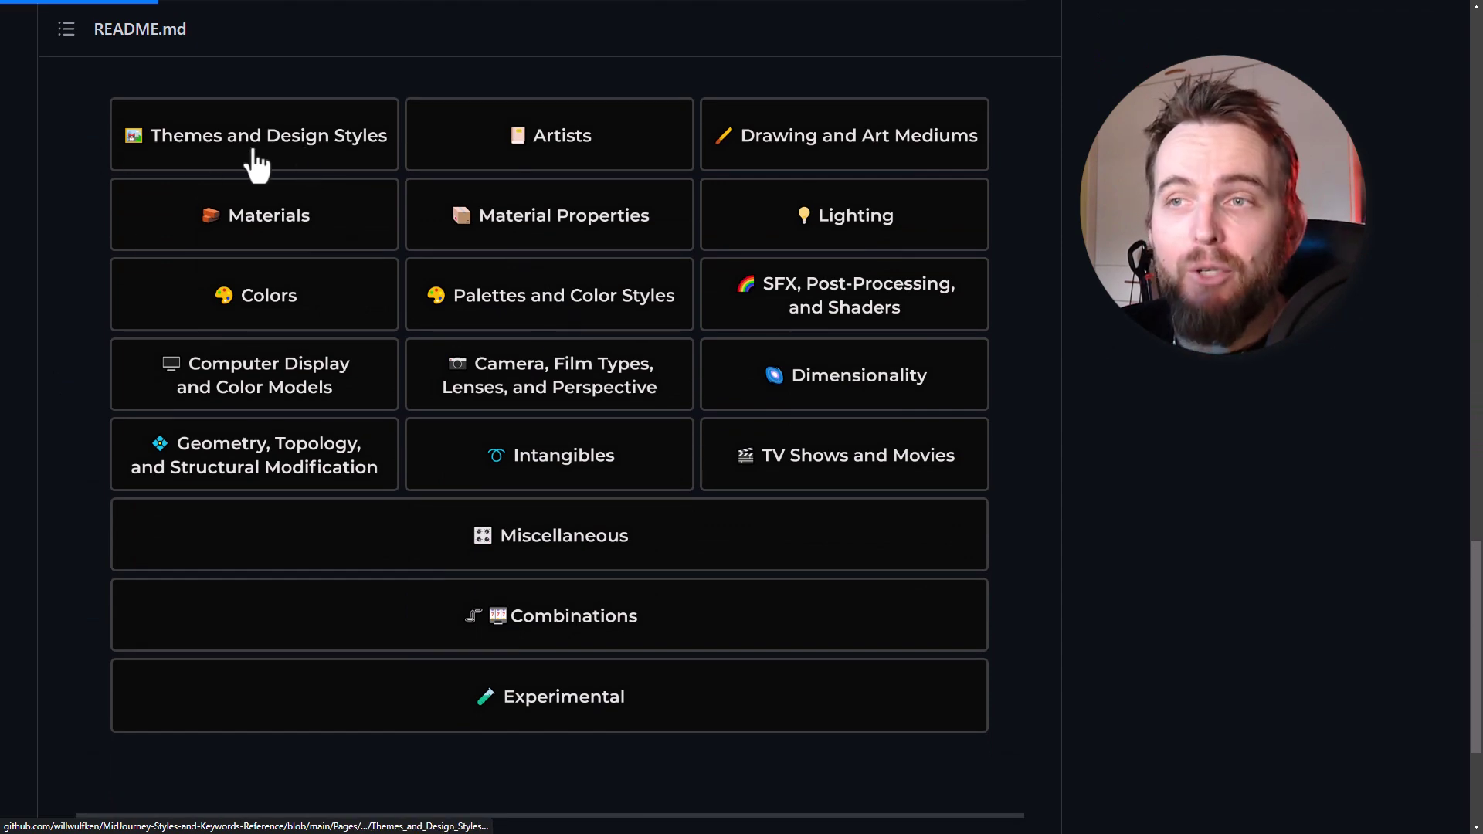
scroll(540, 309, down, 5)
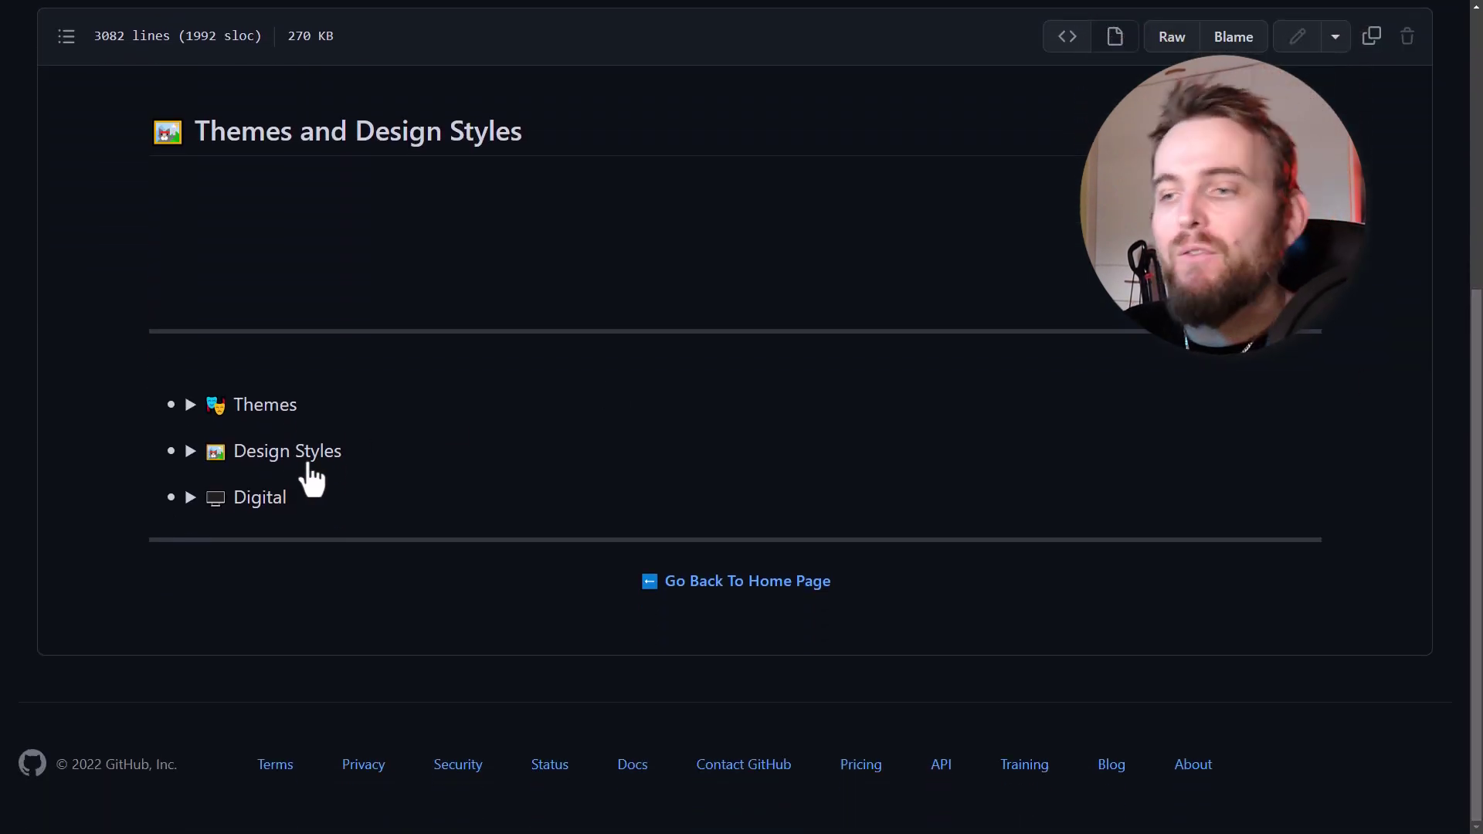
click(309, 465)
scroll(247, 464, down, 3)
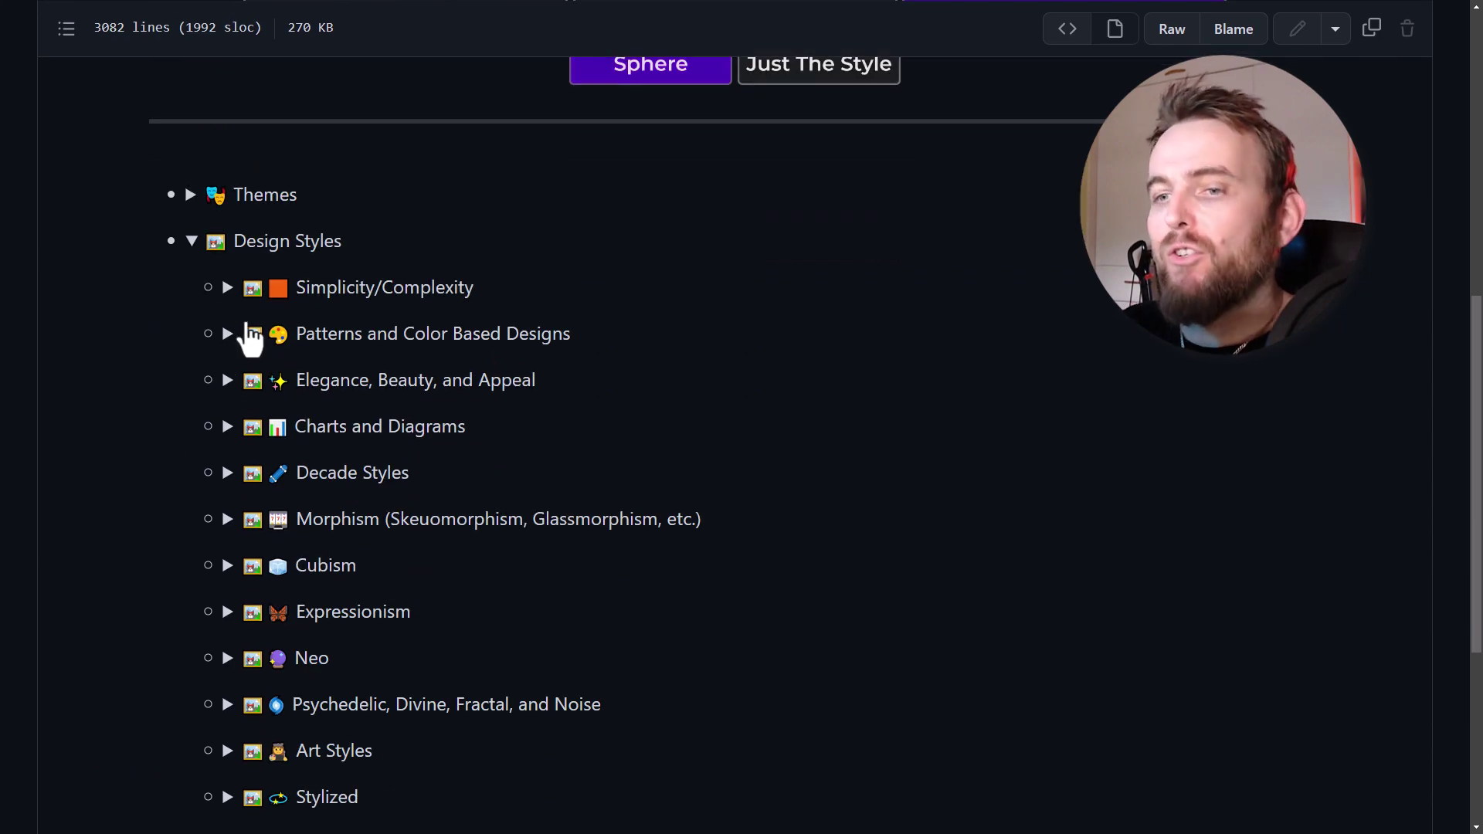
click(223, 286)
scroll(379, 386, down, 4)
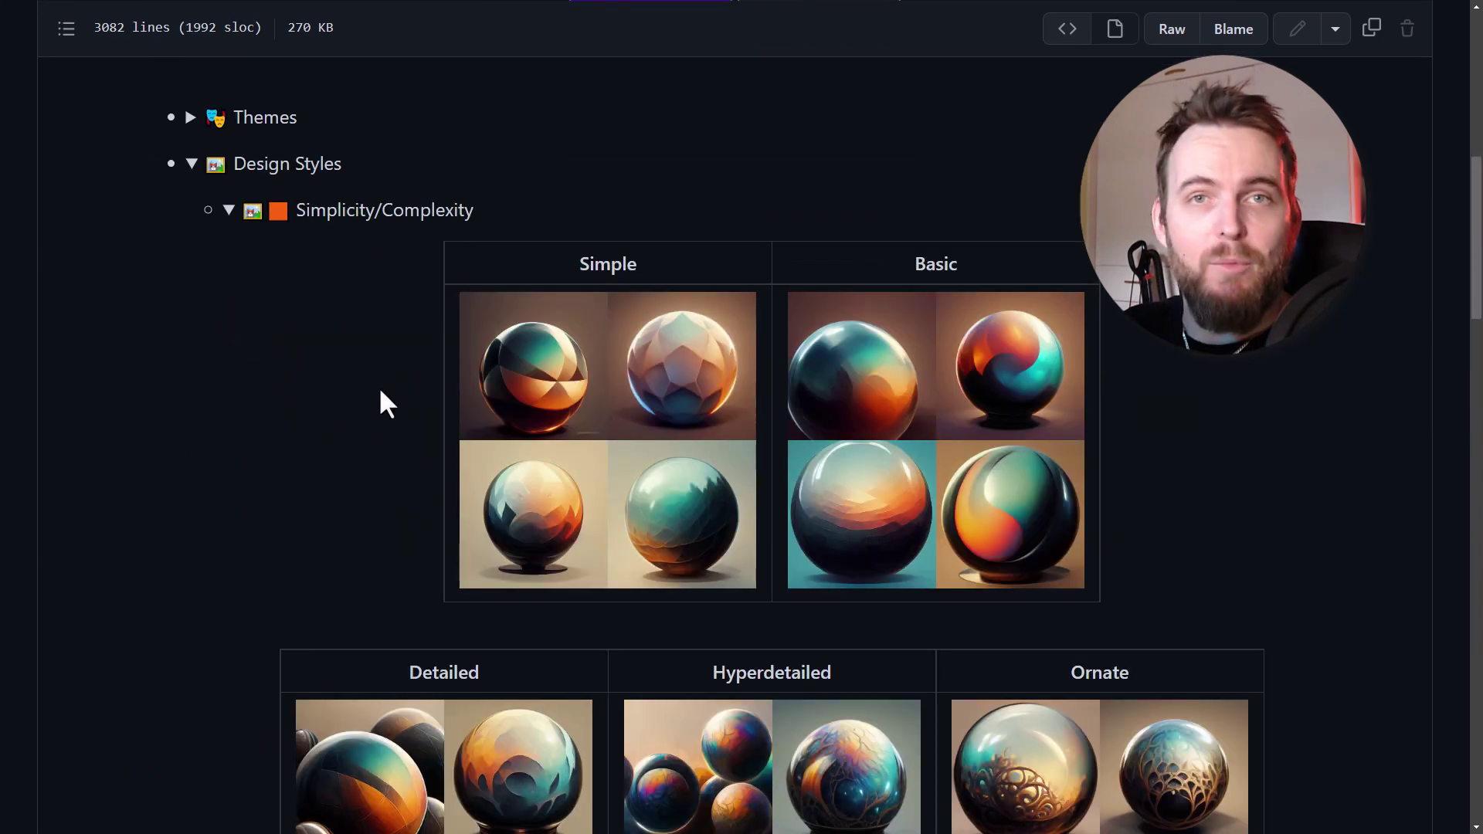
scroll(438, 391, down, 3)
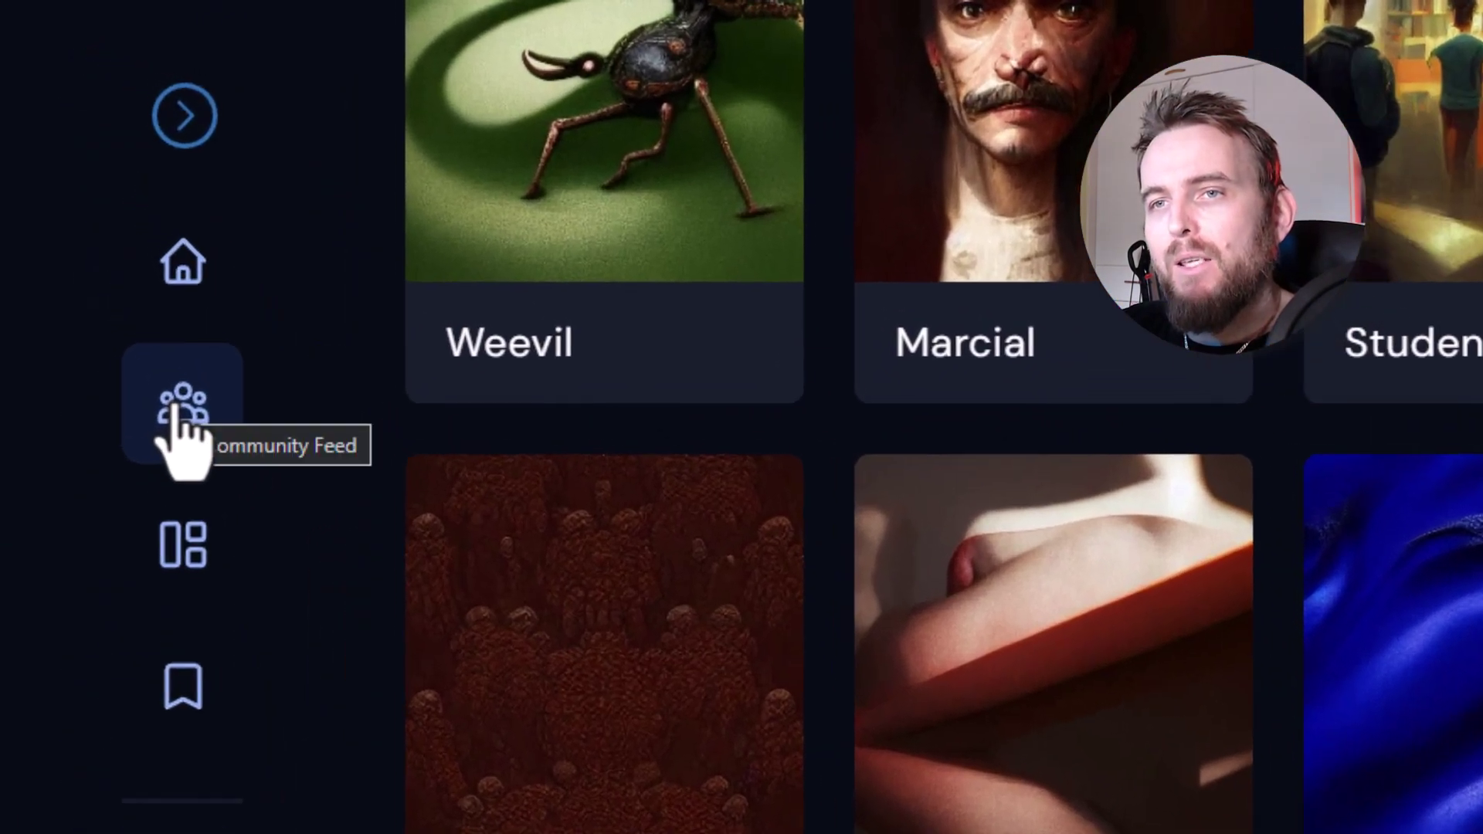
- Open the Community Feed and scroll through its images
click(83, 181)
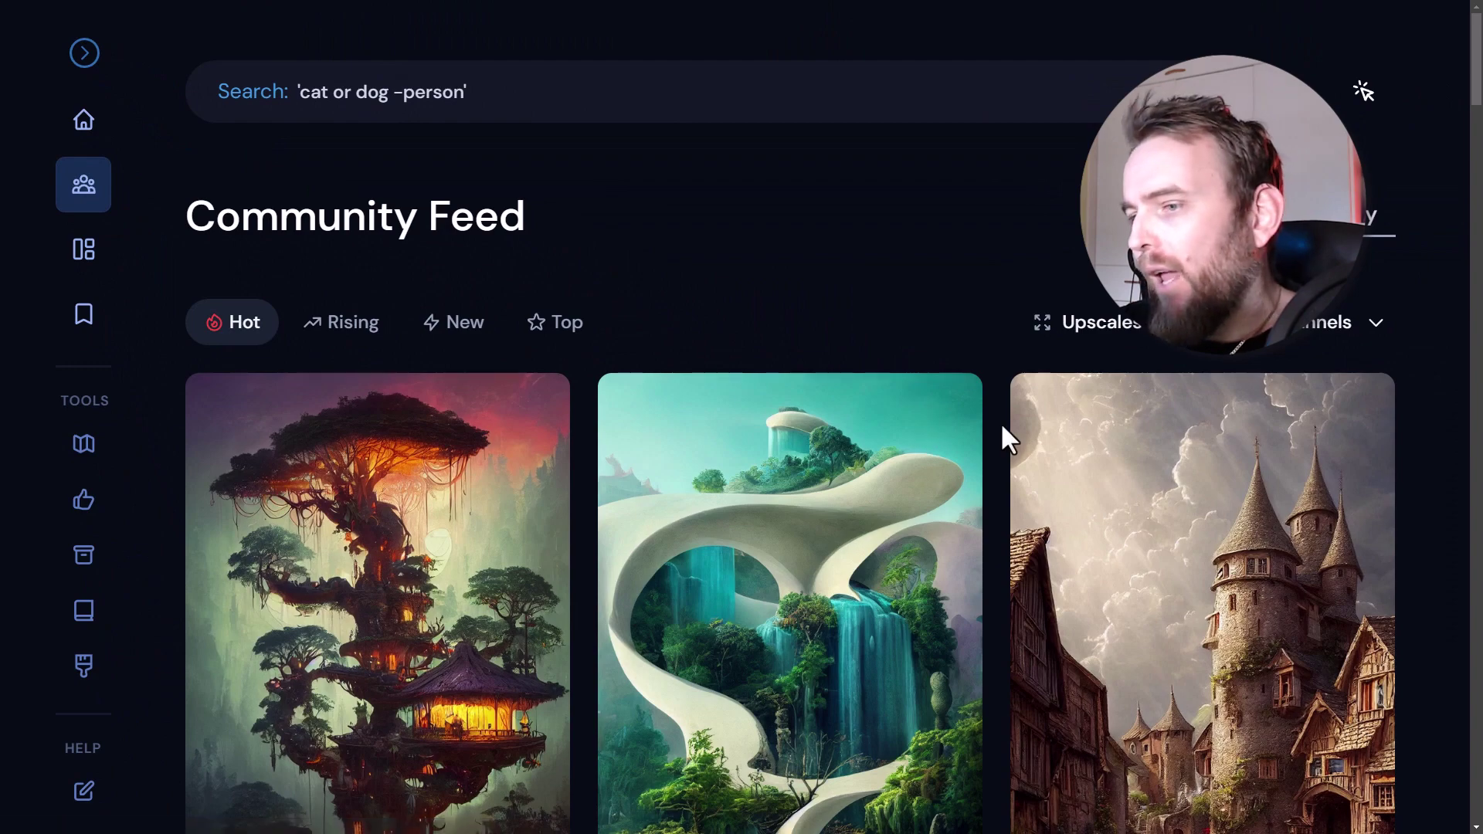
scroll(999, 422, down, 3)
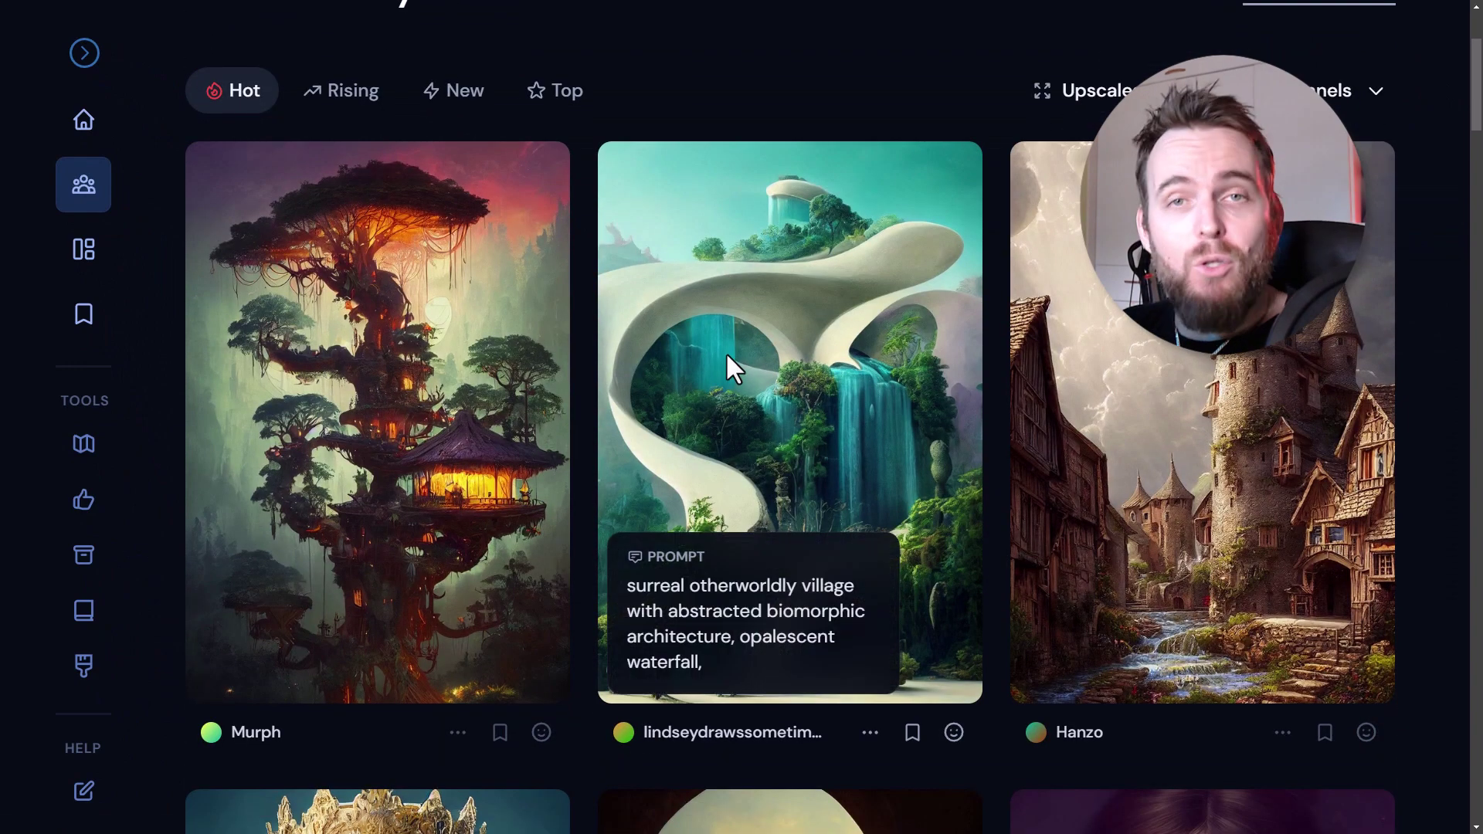
scroll(720, 434, down, 8)
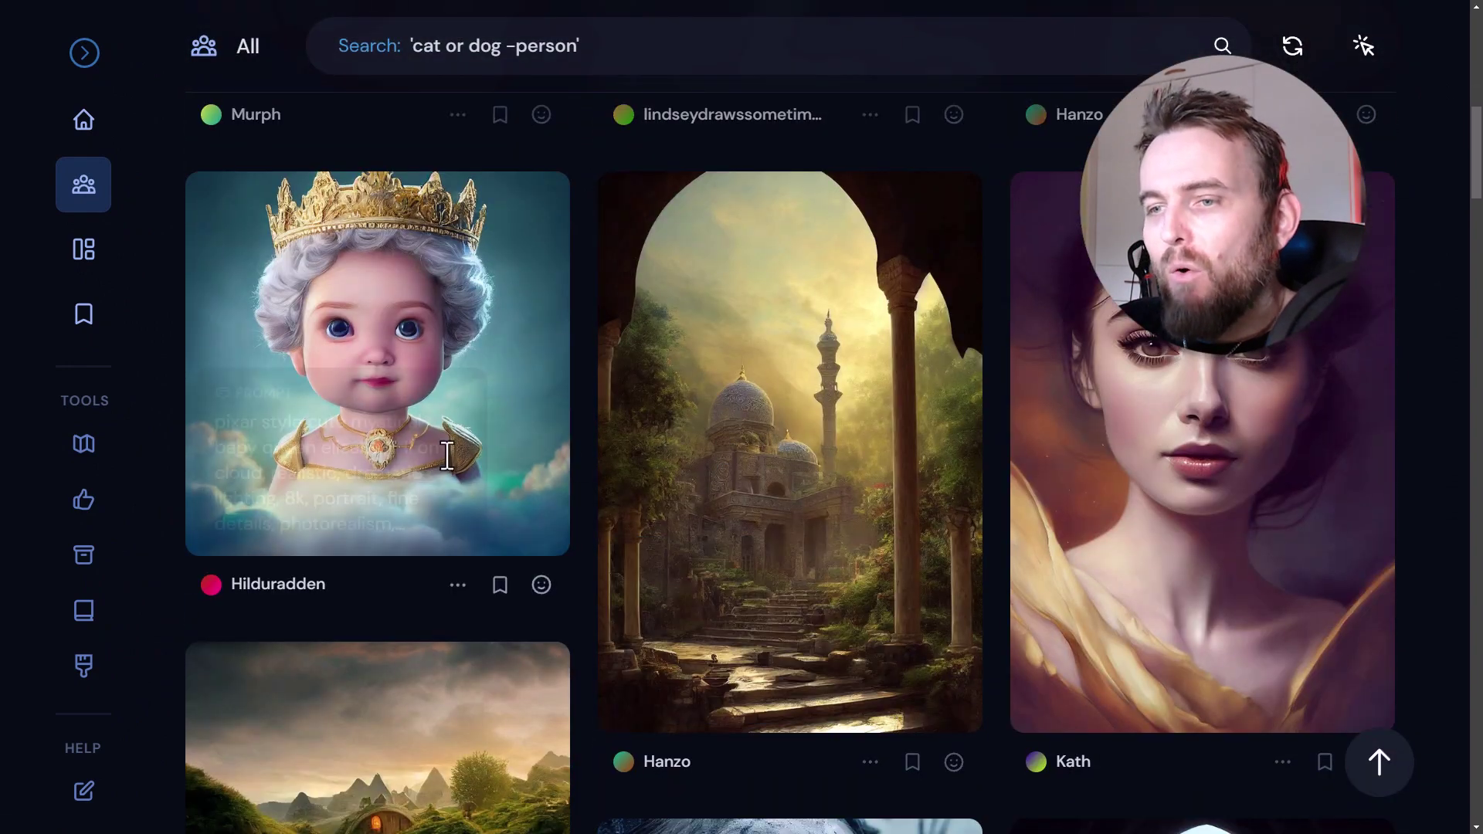
scroll(719, 434, down, 3)
scroll(387, 231, down, 2)
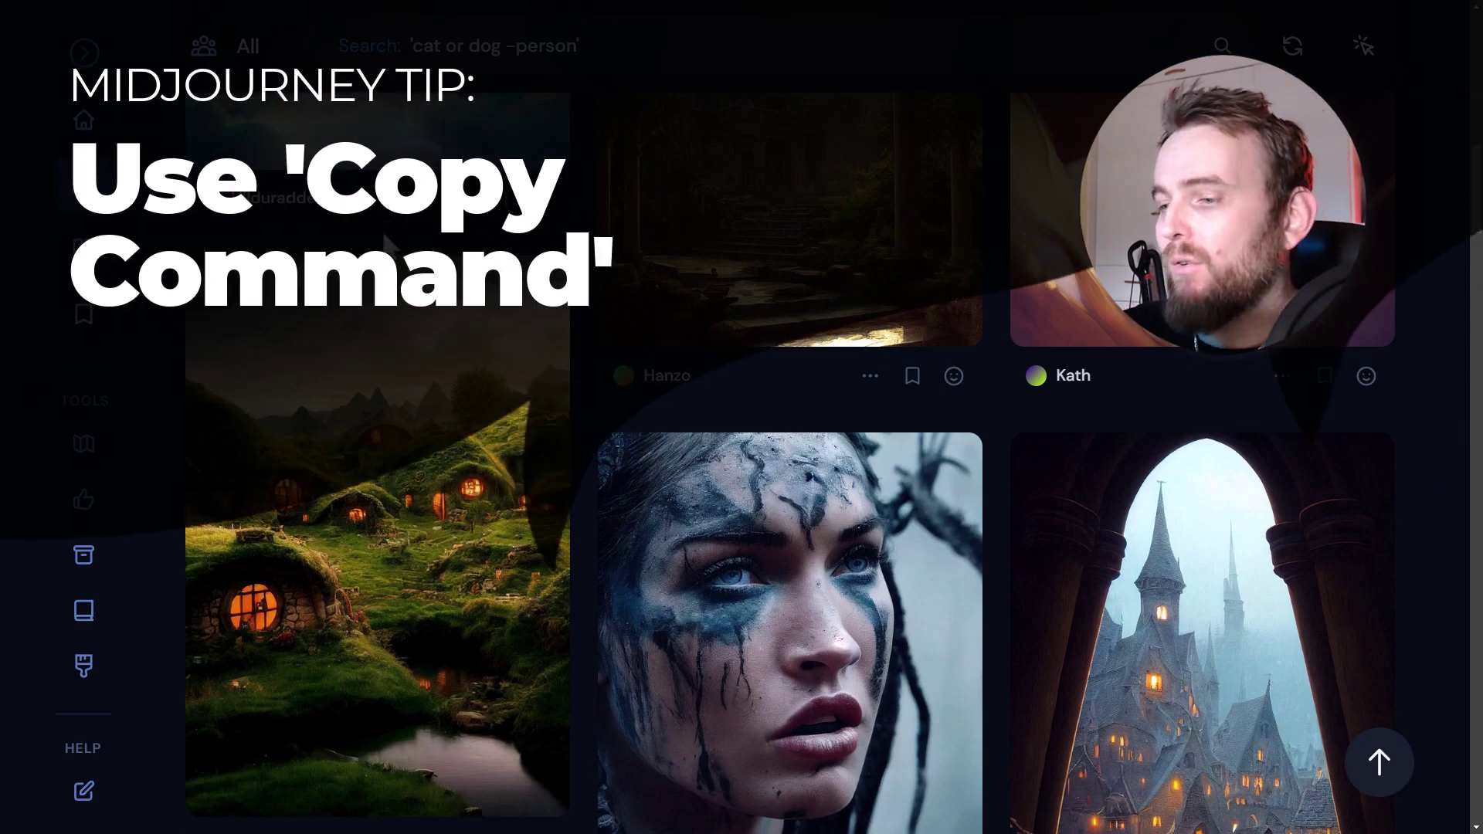
scroll(390, 247, down, 3)
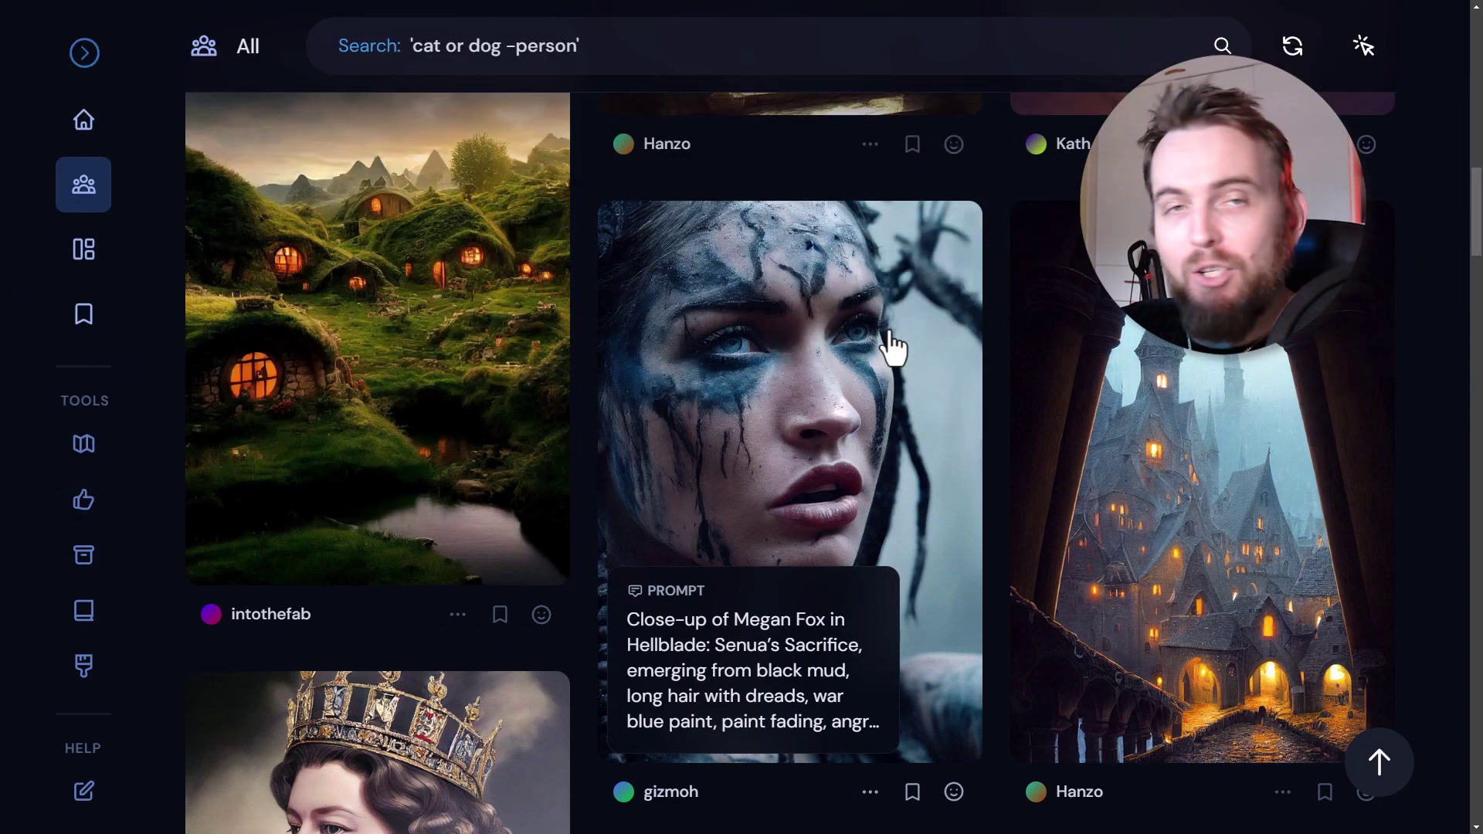
- View the warrior portrait in the image viewer and show its more-options menu
click(889, 345)
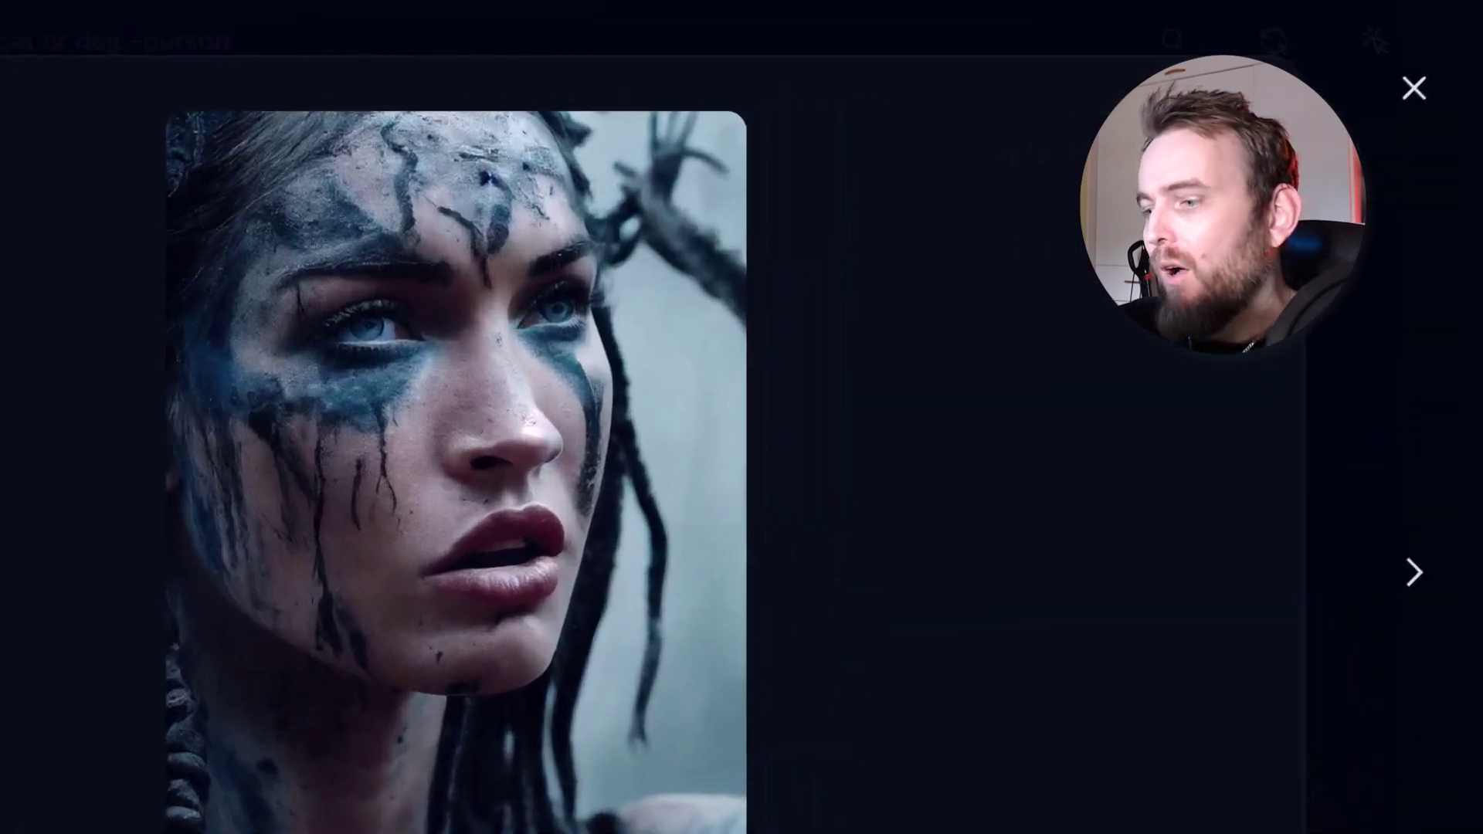
scroll(888, 664, down, 5)
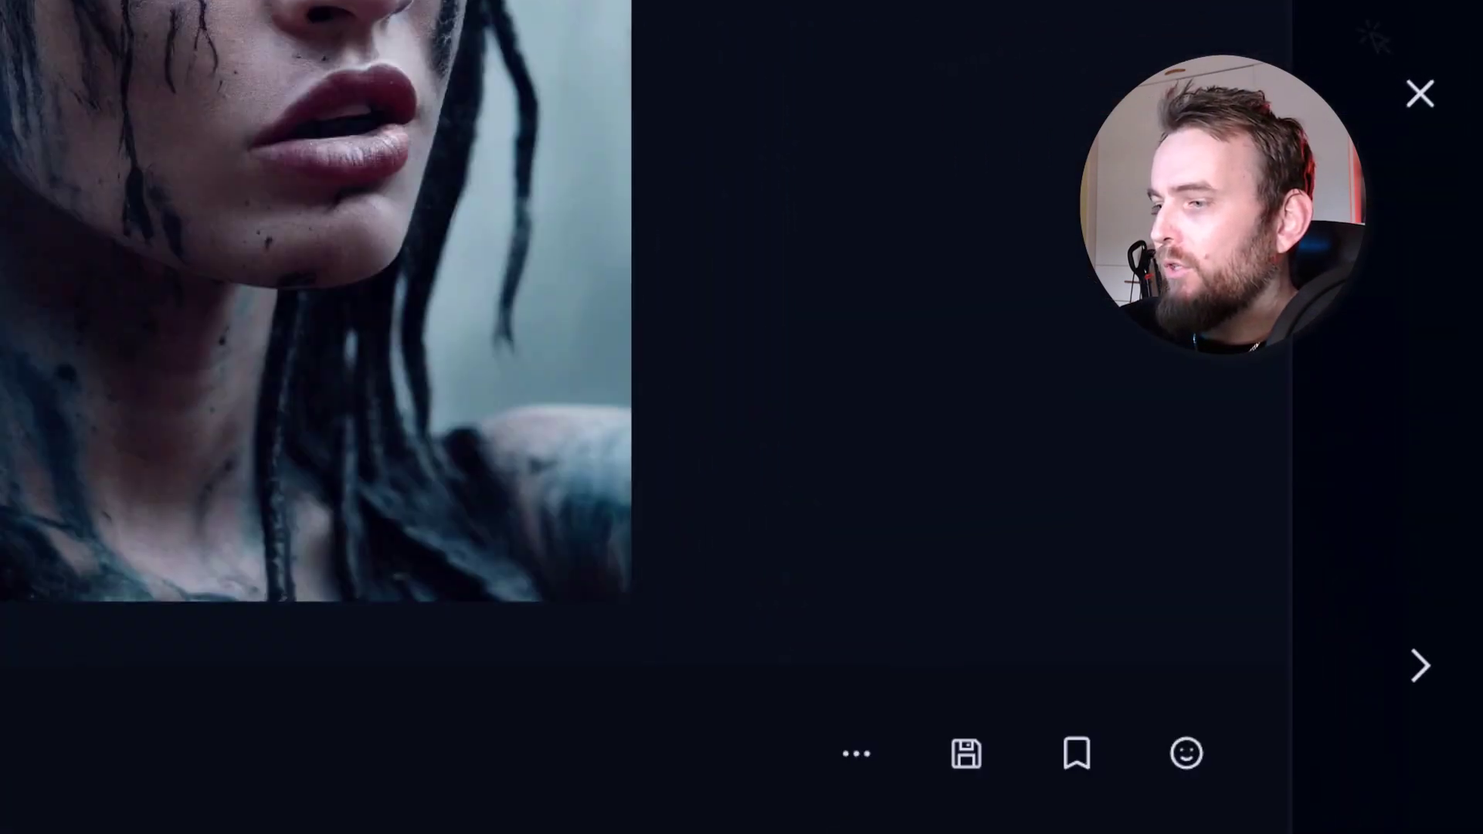
click(857, 763)
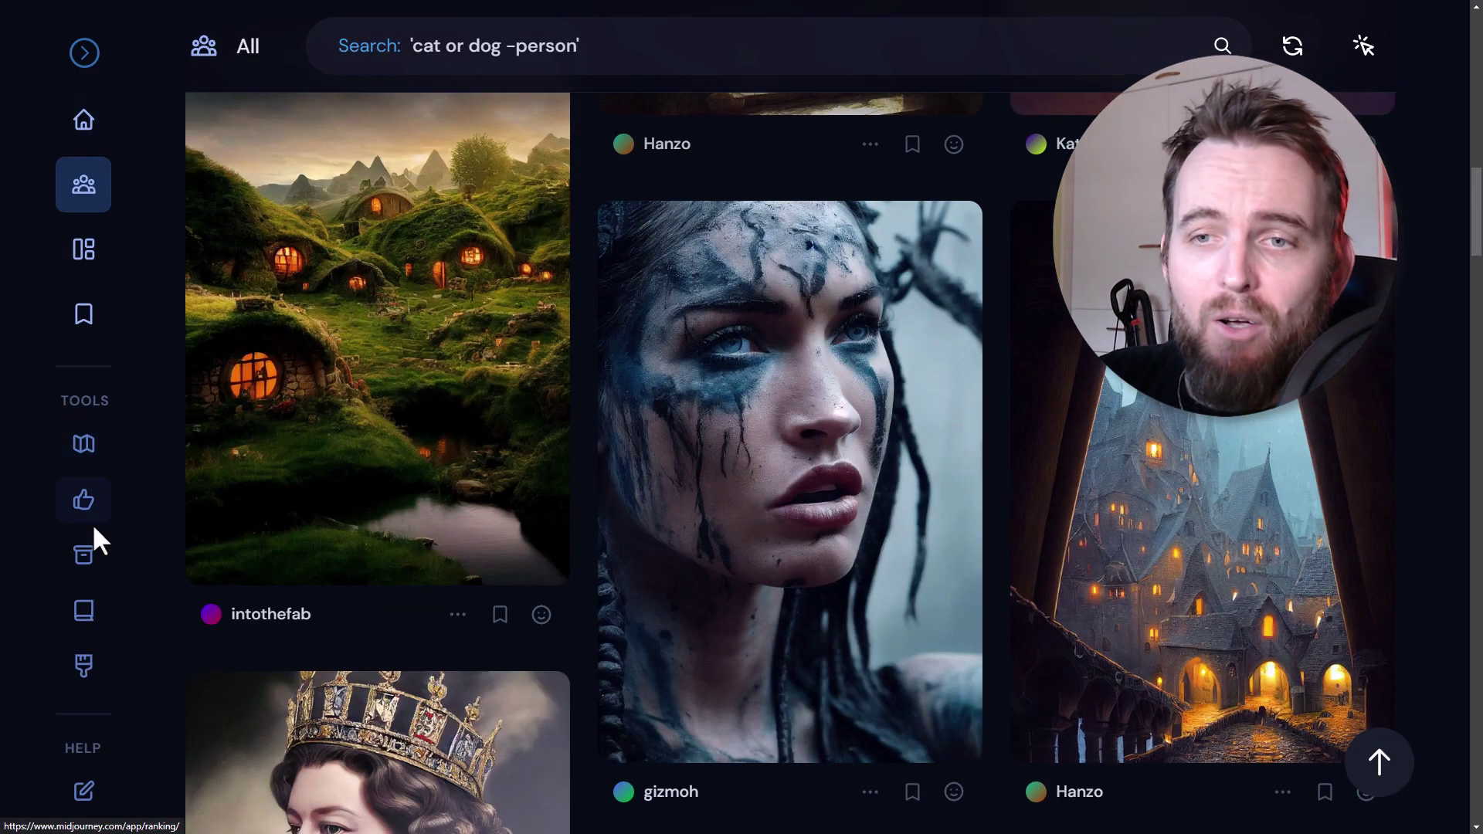
- Open the gold 'metallic kanji, octan render' image from the Archive in Discord
click(84, 558)
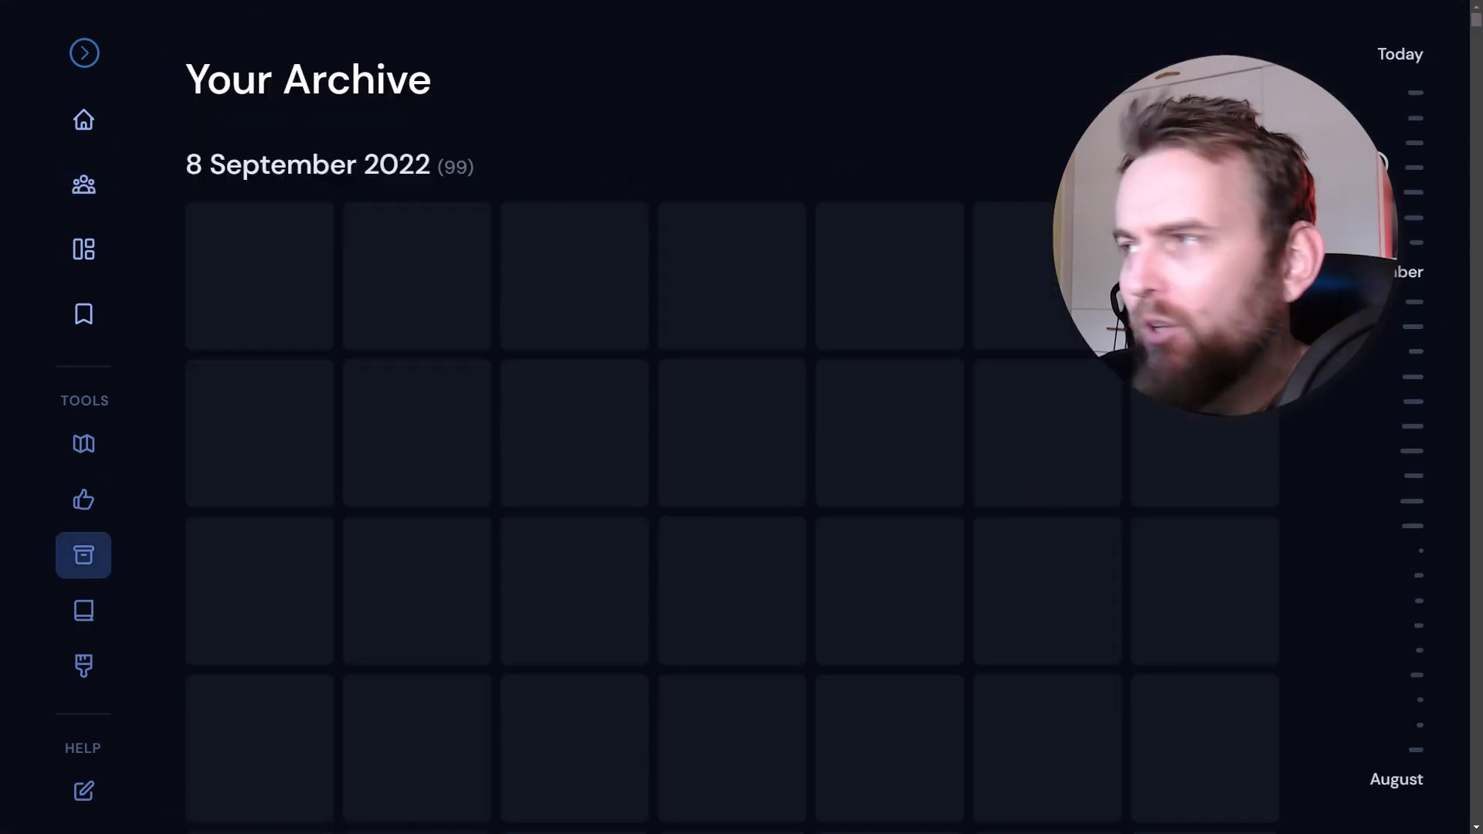
scroll(1473, 580, down, 15)
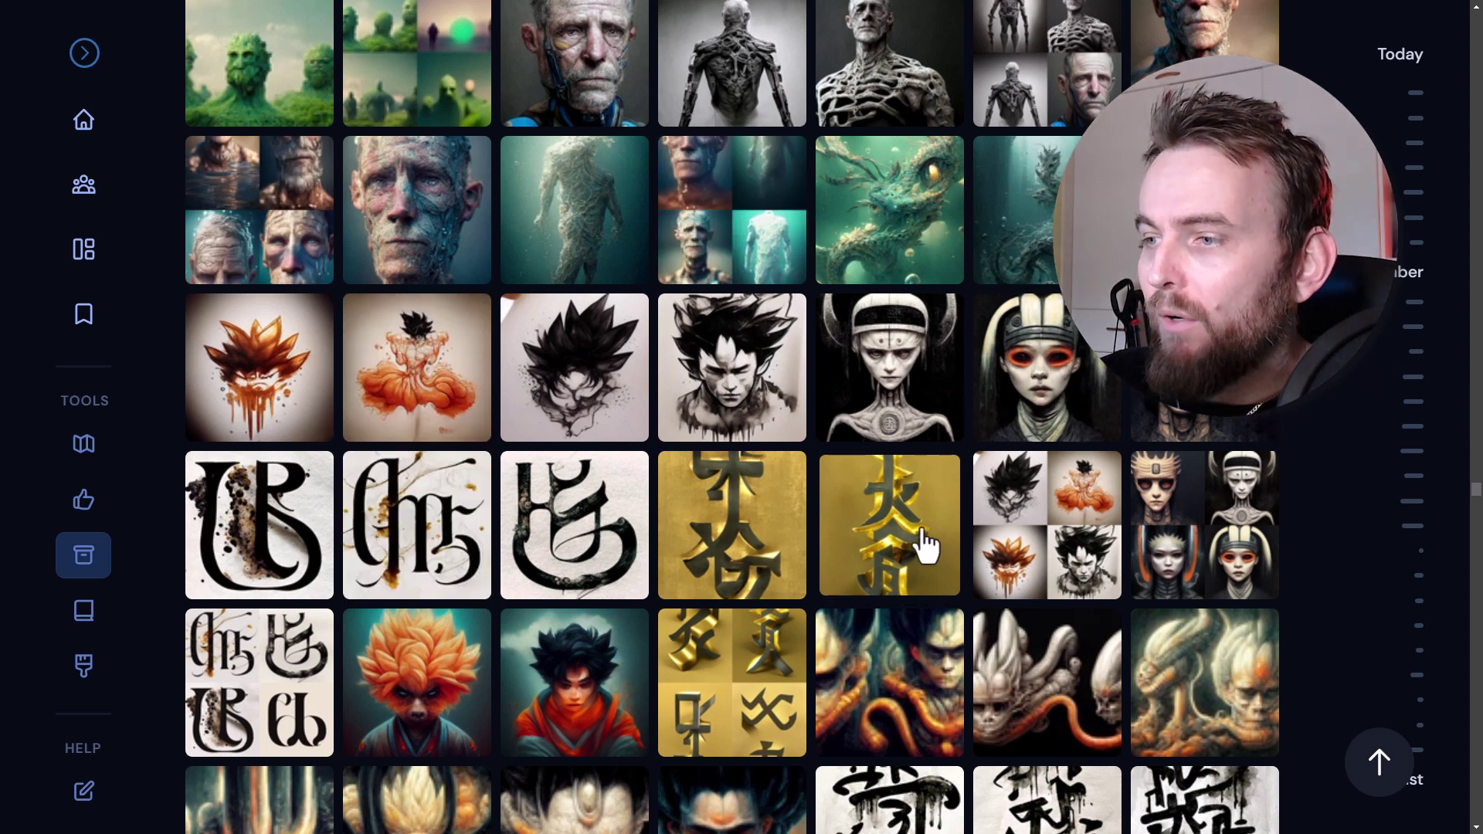
click(904, 551)
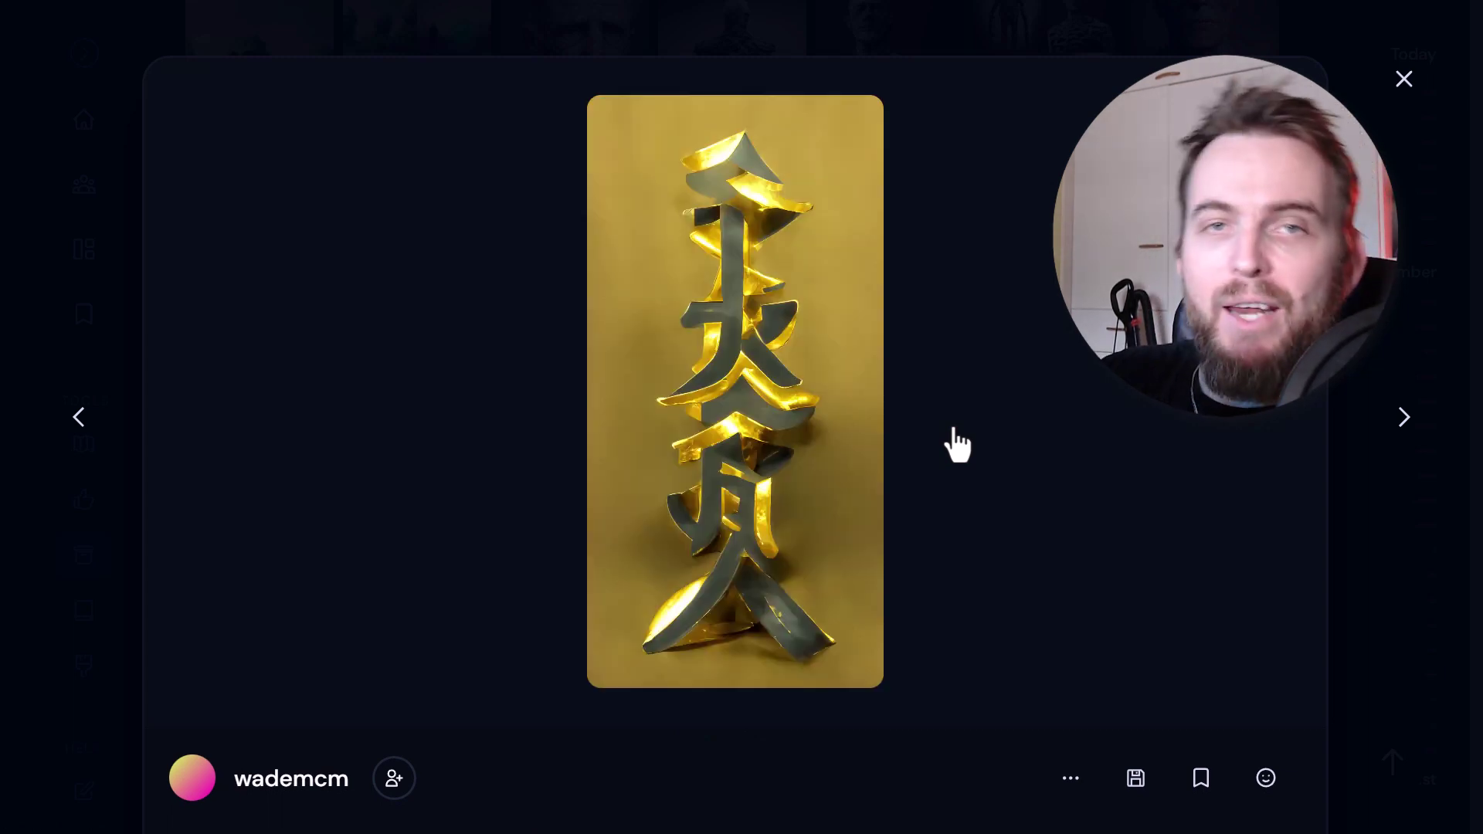
scroll(962, 406, down, 3)
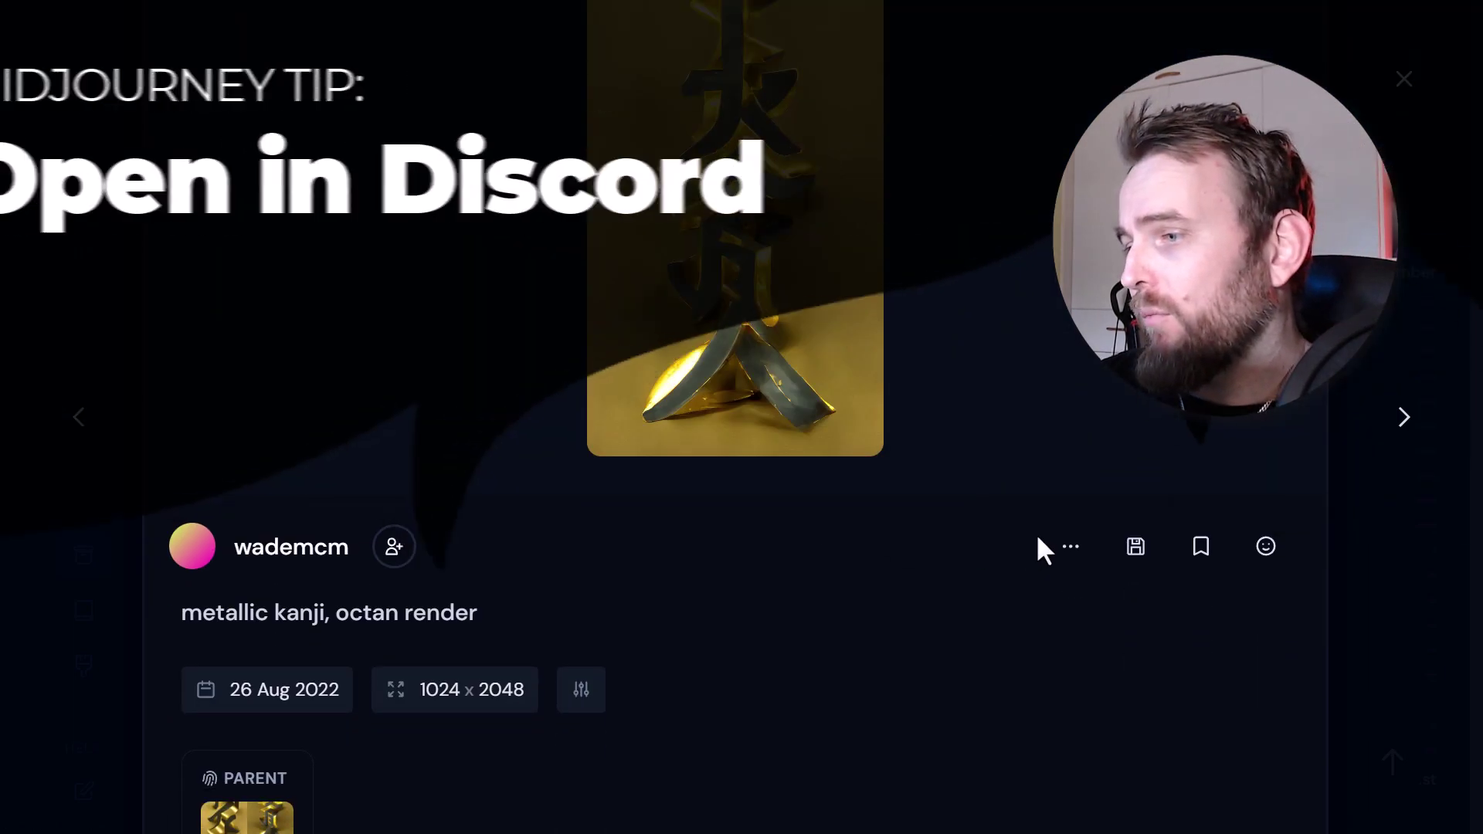
click(1070, 547)
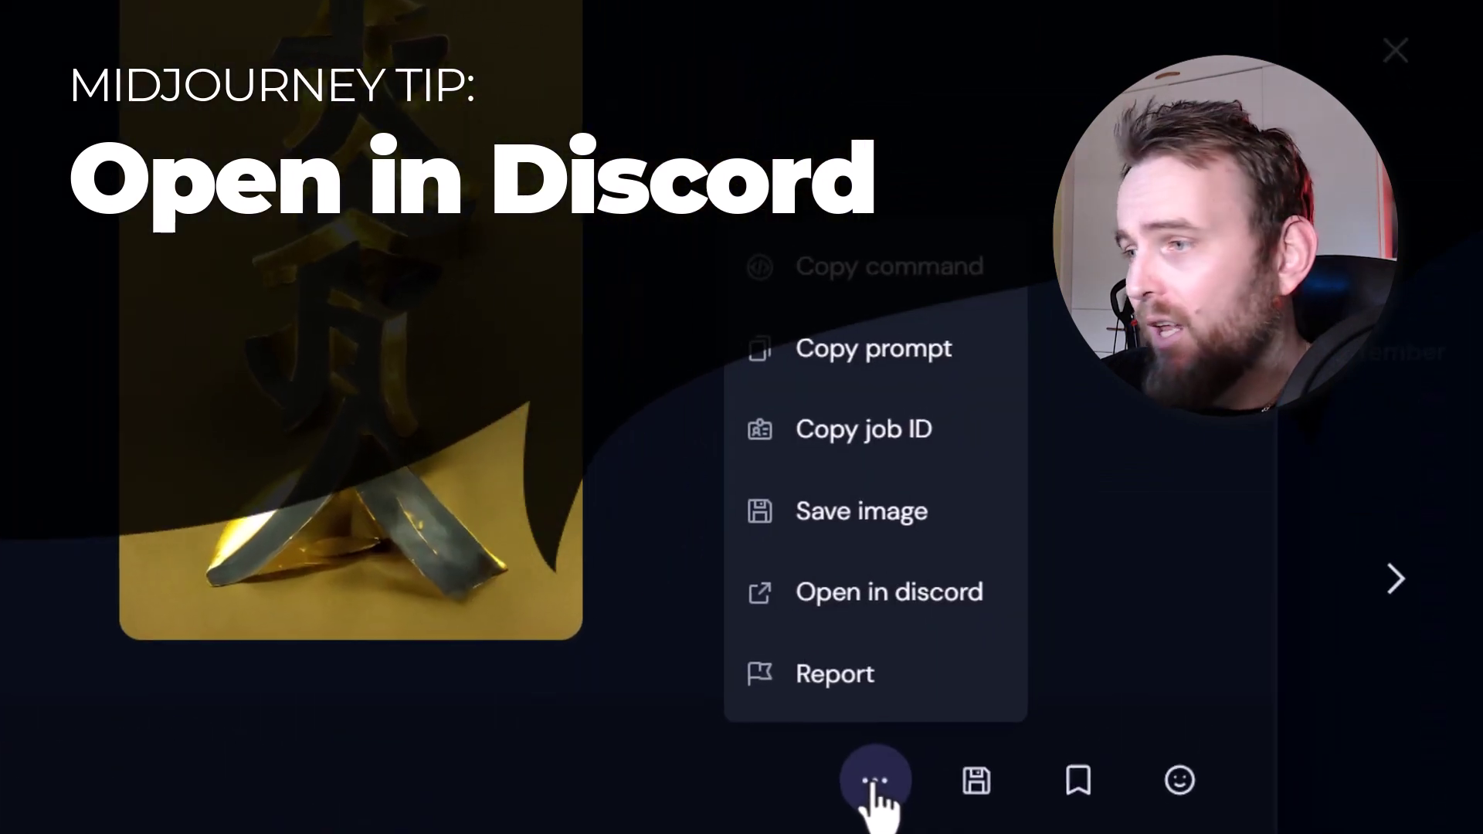
click(881, 612)
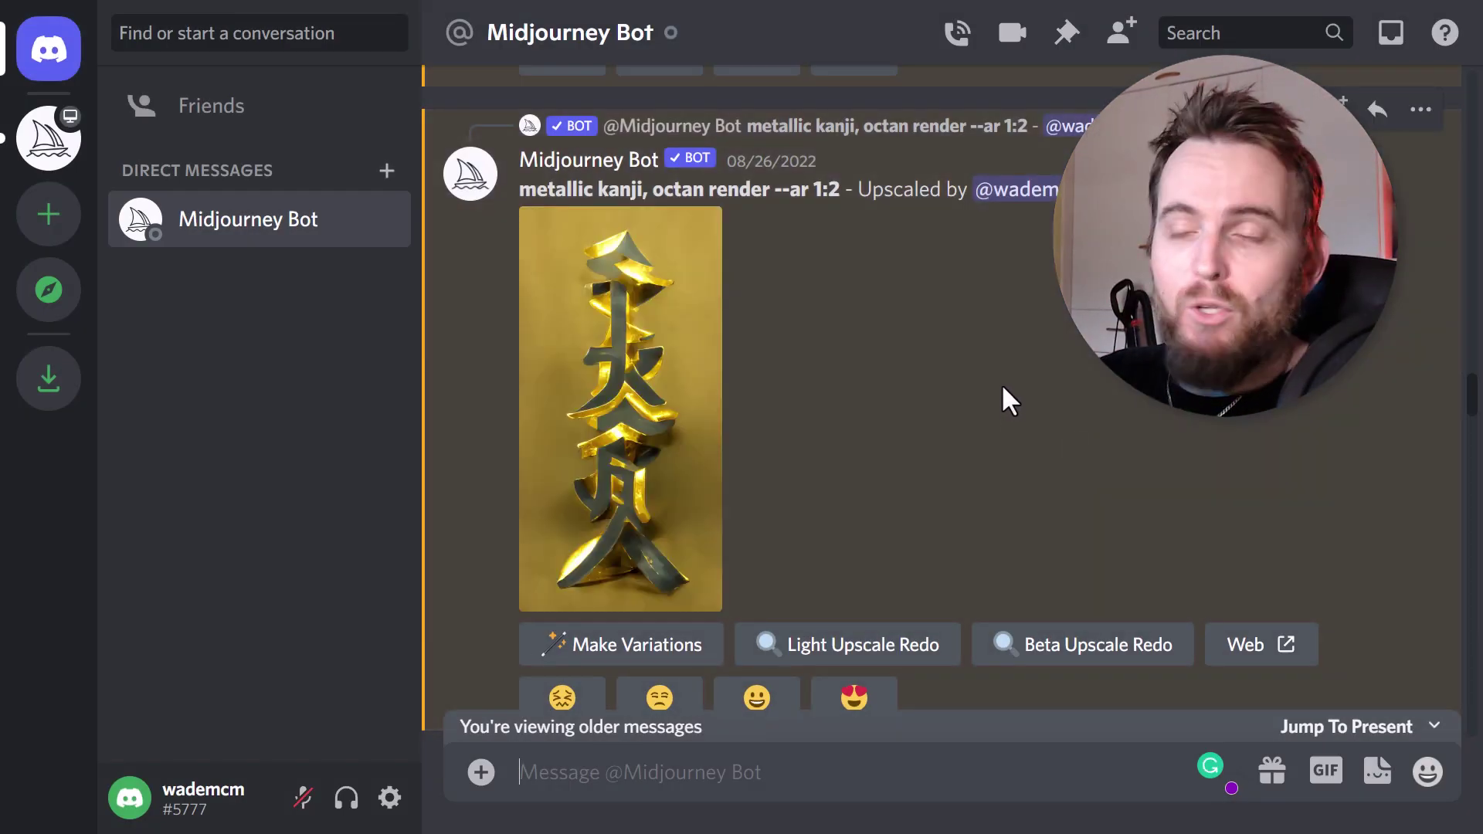
- Make variations of the upscaled 'metallic kanji, octan render' image in the Midjourney Bot DM
scroll(868, 318, down, 2)
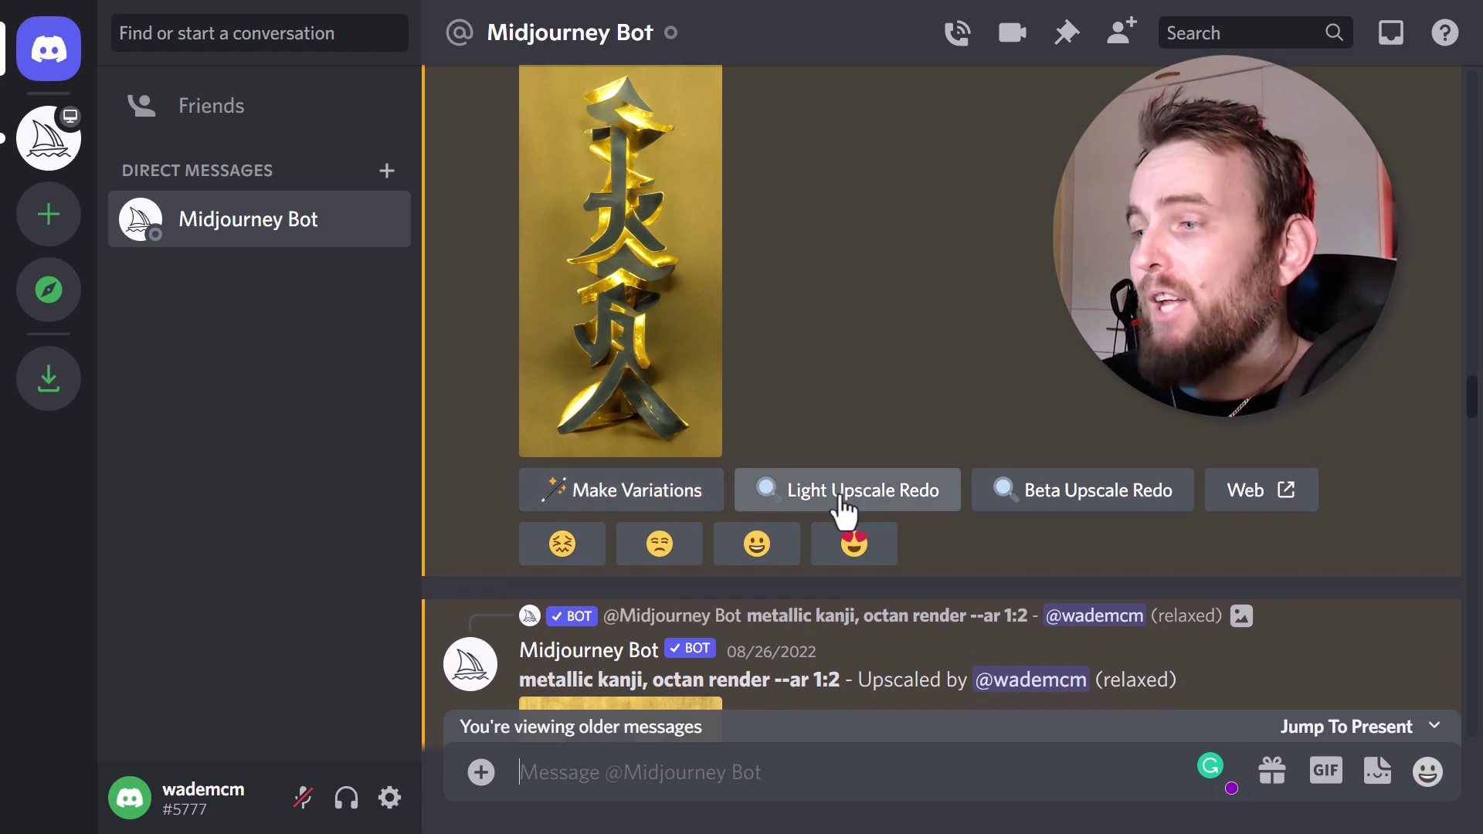
scroll(844, 513, up, 3)
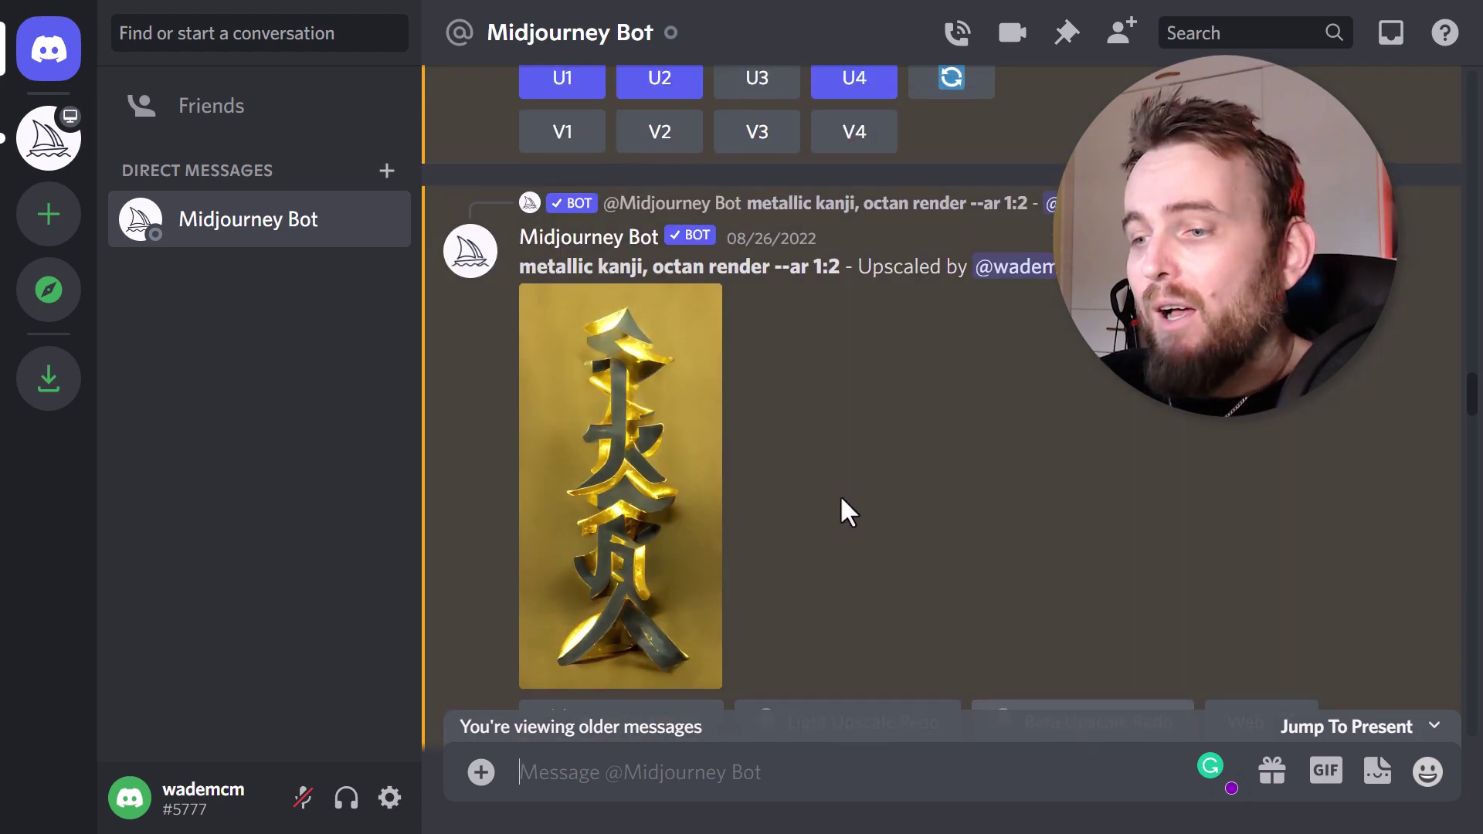
scroll(971, 556, down, 2)
click(672, 572)
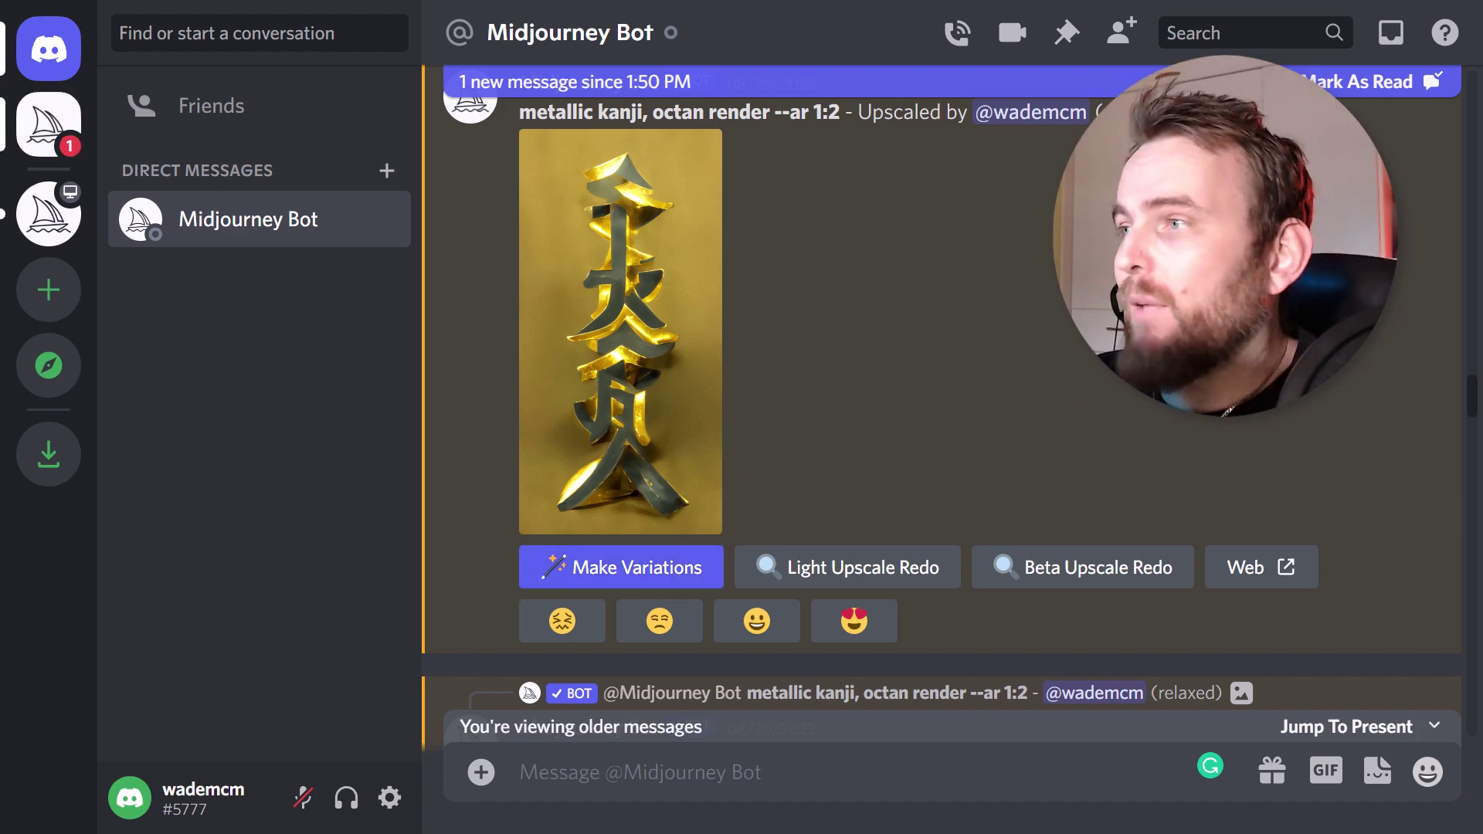
scroll(678, 590, up, 2)
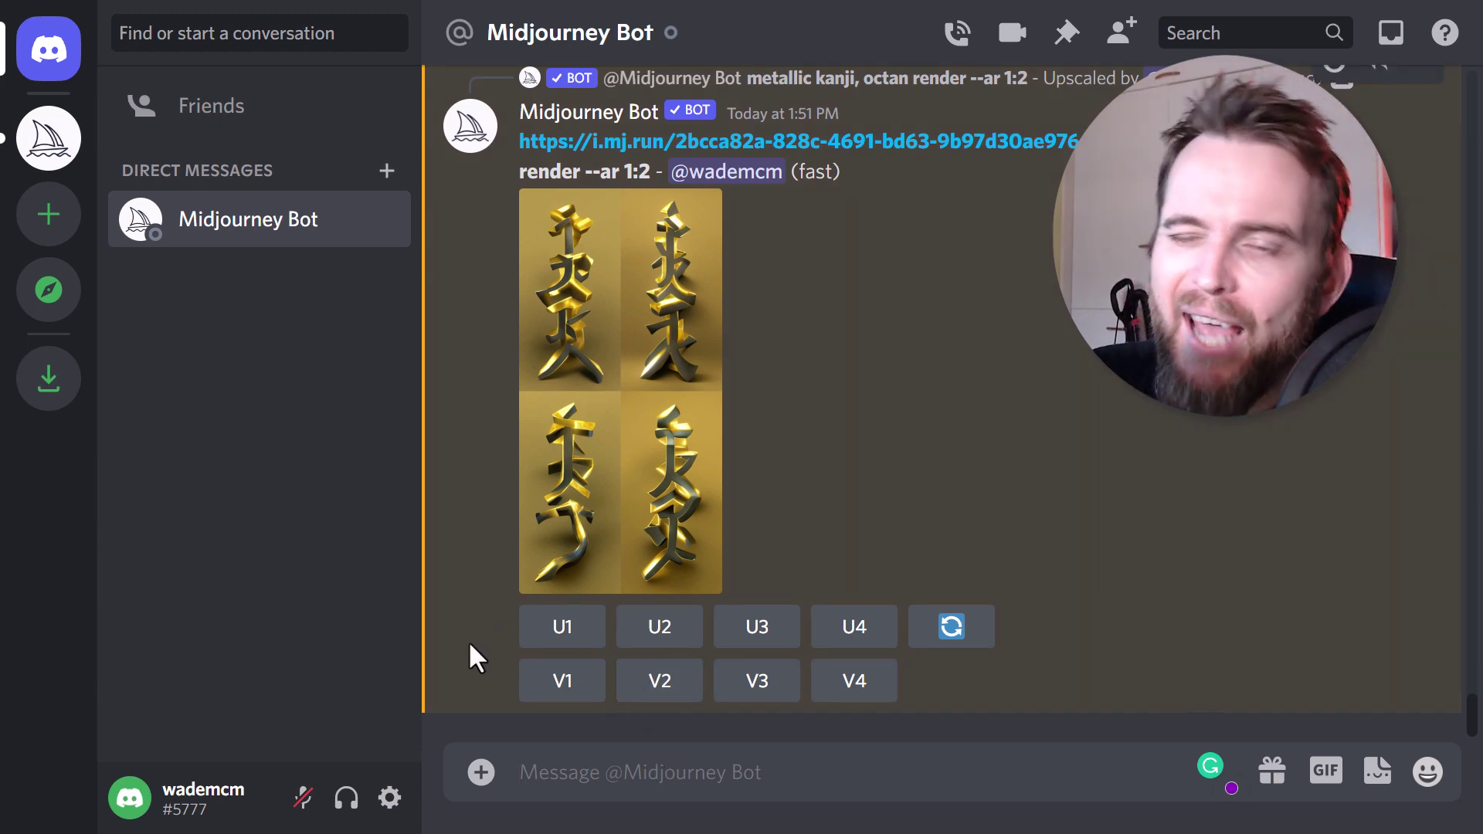
- Run /imagine with the prompt 'monkey' and enlarge the resulting grid briefly
click(619, 787)
text(/i)
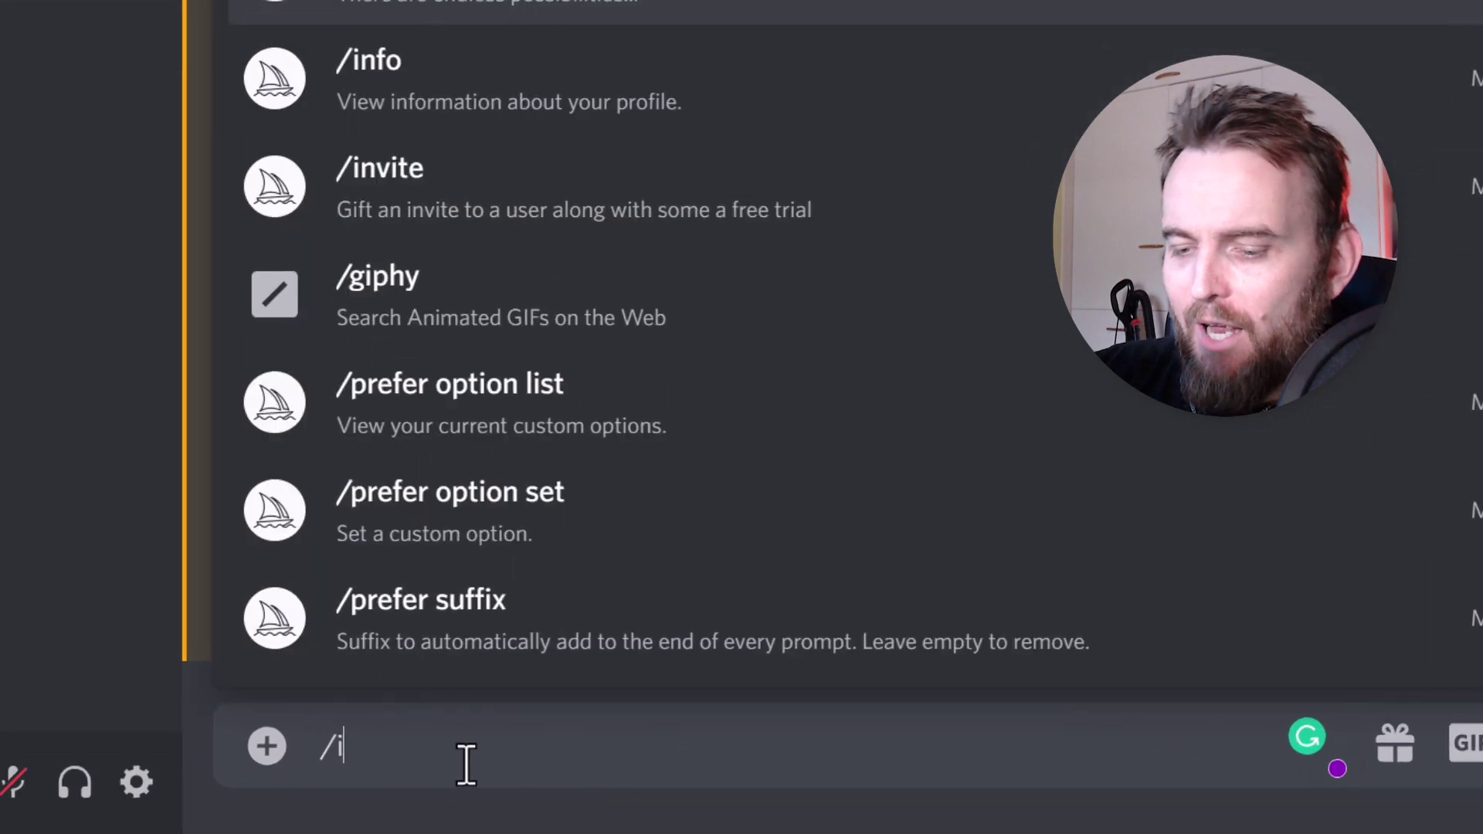
text(magine)
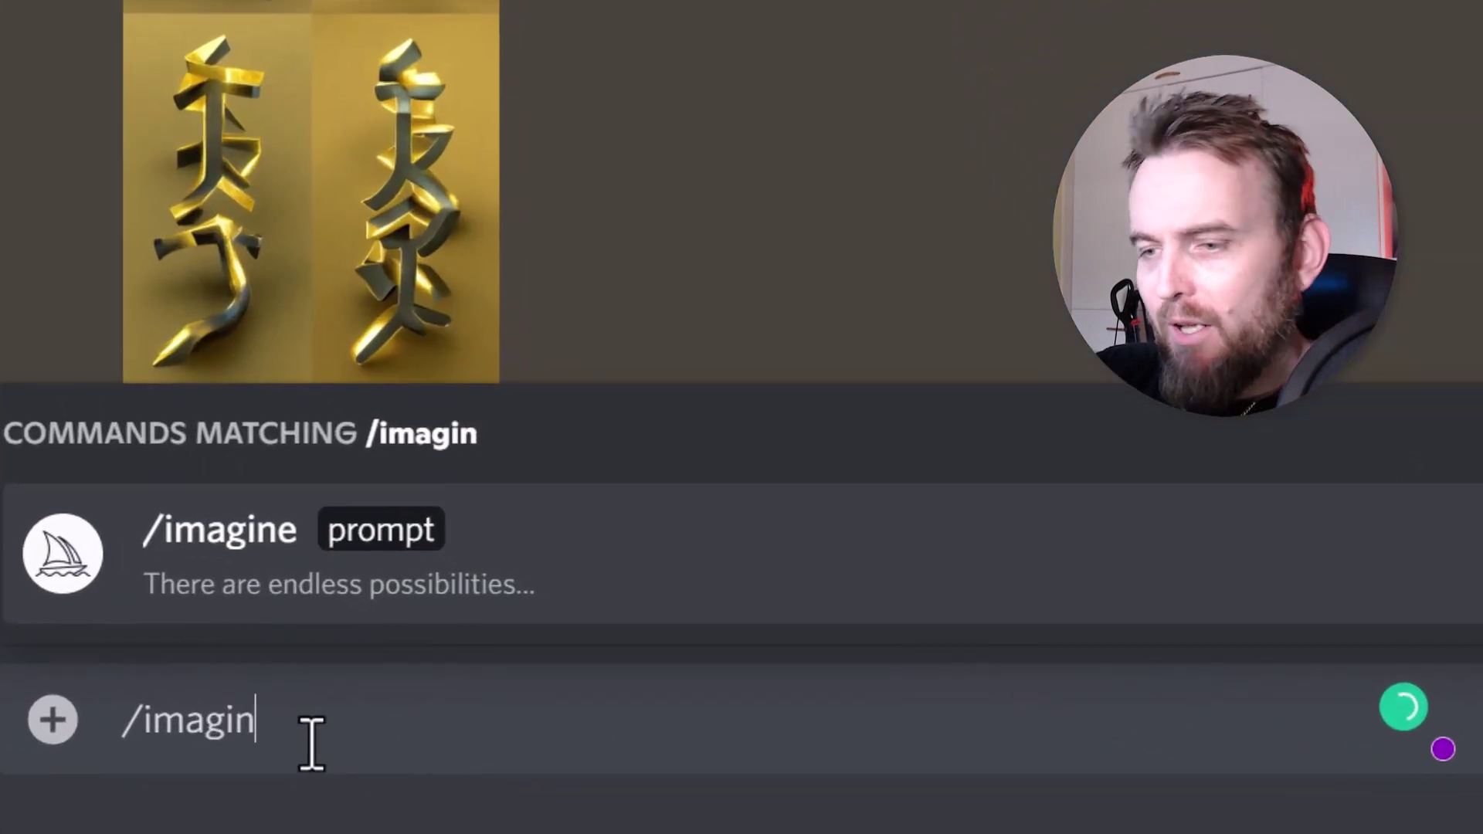
key(Tab)
text(monkey)
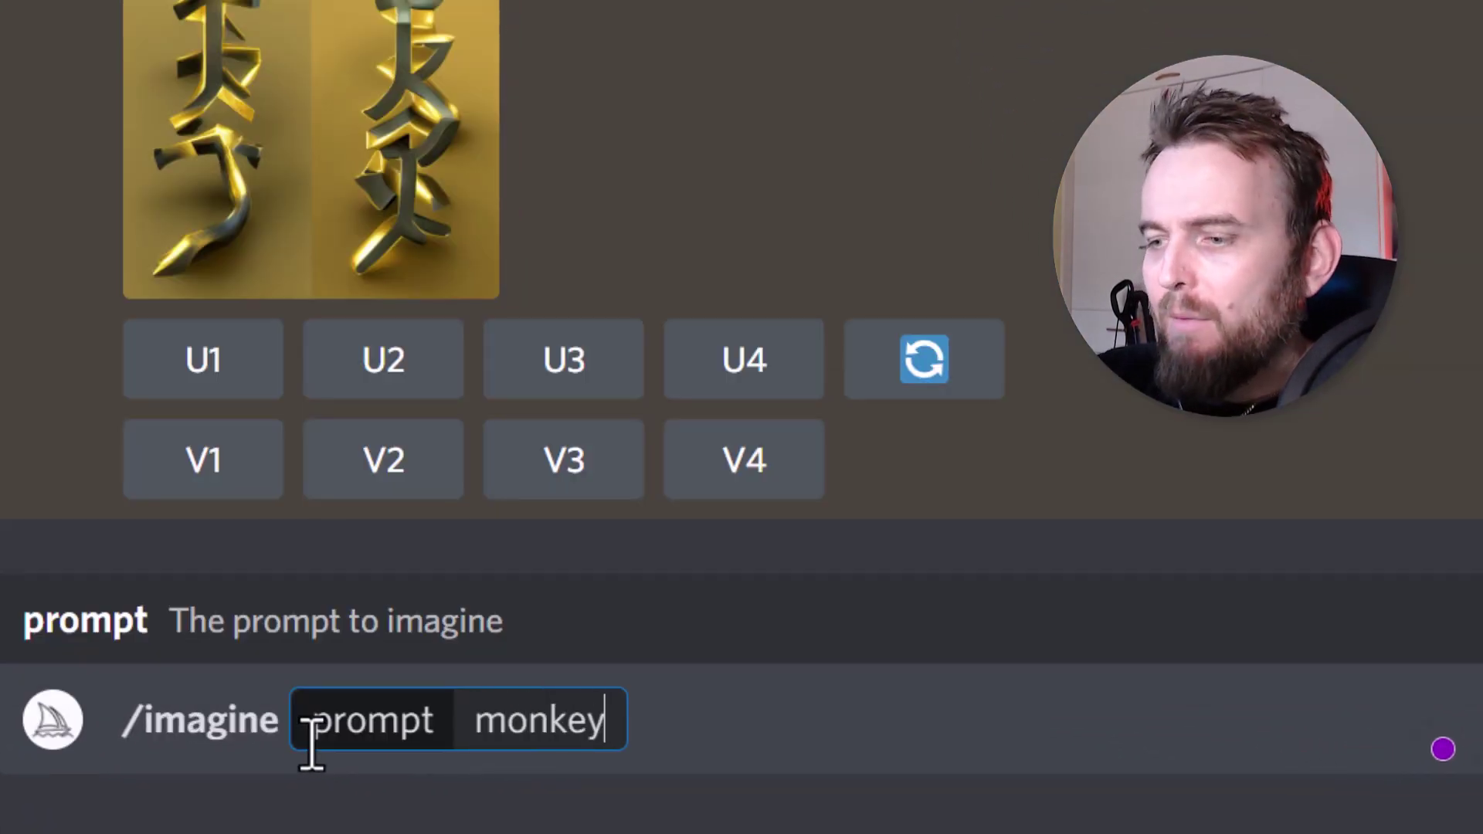
key(Return)
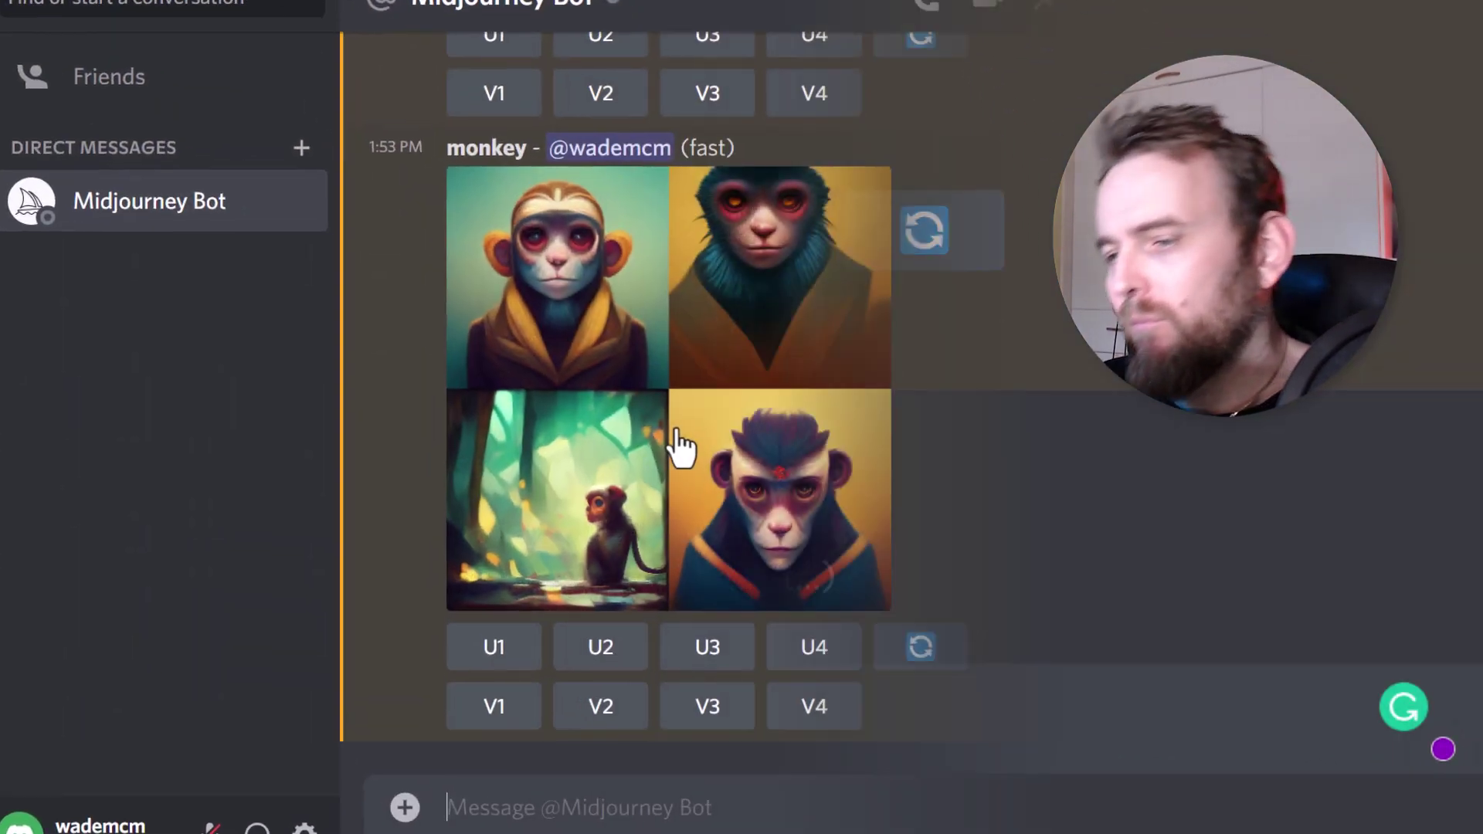
click(677, 432)
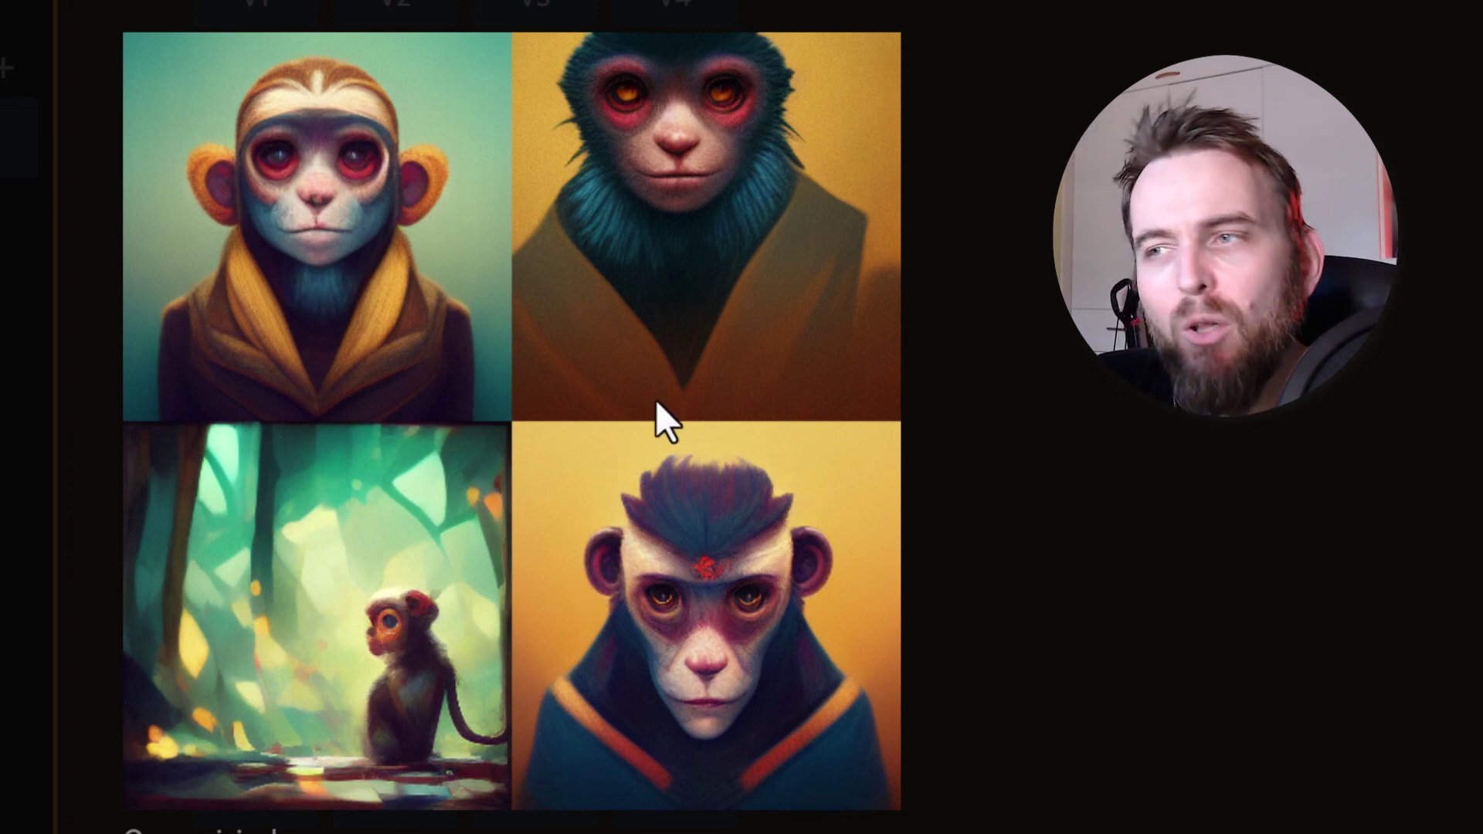
click(1083, 341)
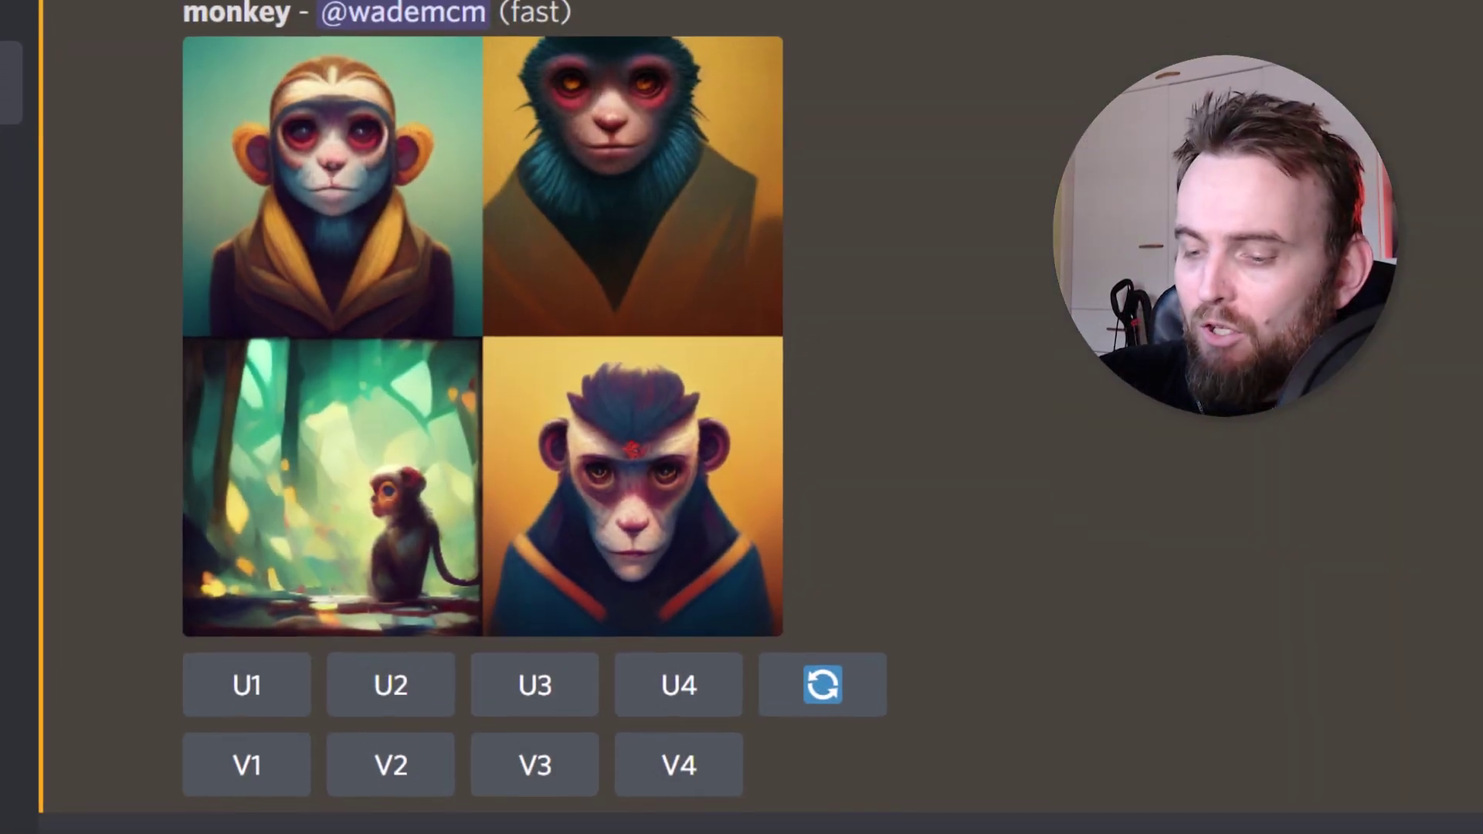
- Run /imagine with 'monkey, green, hipseter haircut, walking in the city, realistic 3d render, unreal engine'
text(/imagine)
key(Tab)
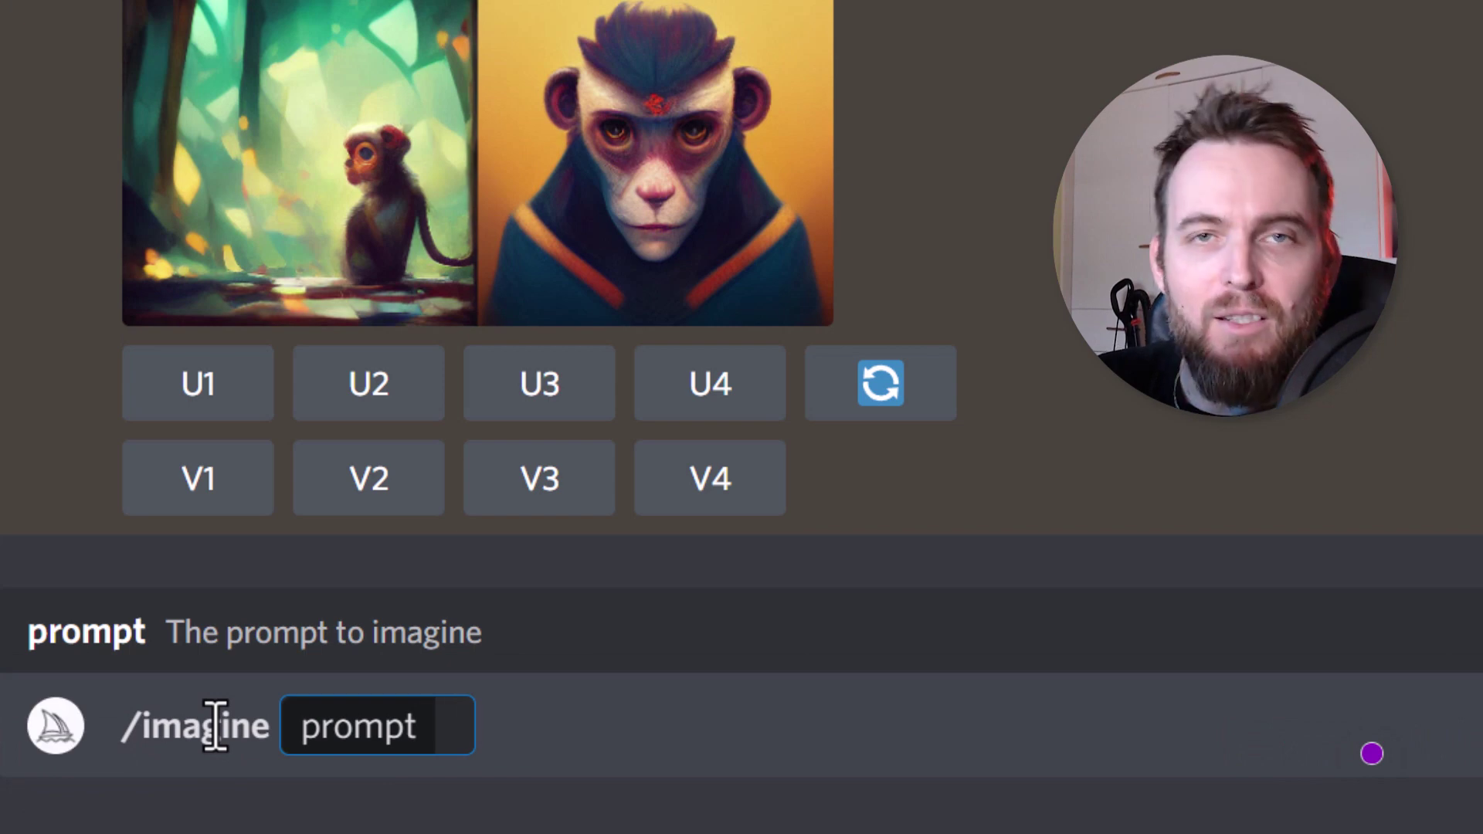
text(monkey)
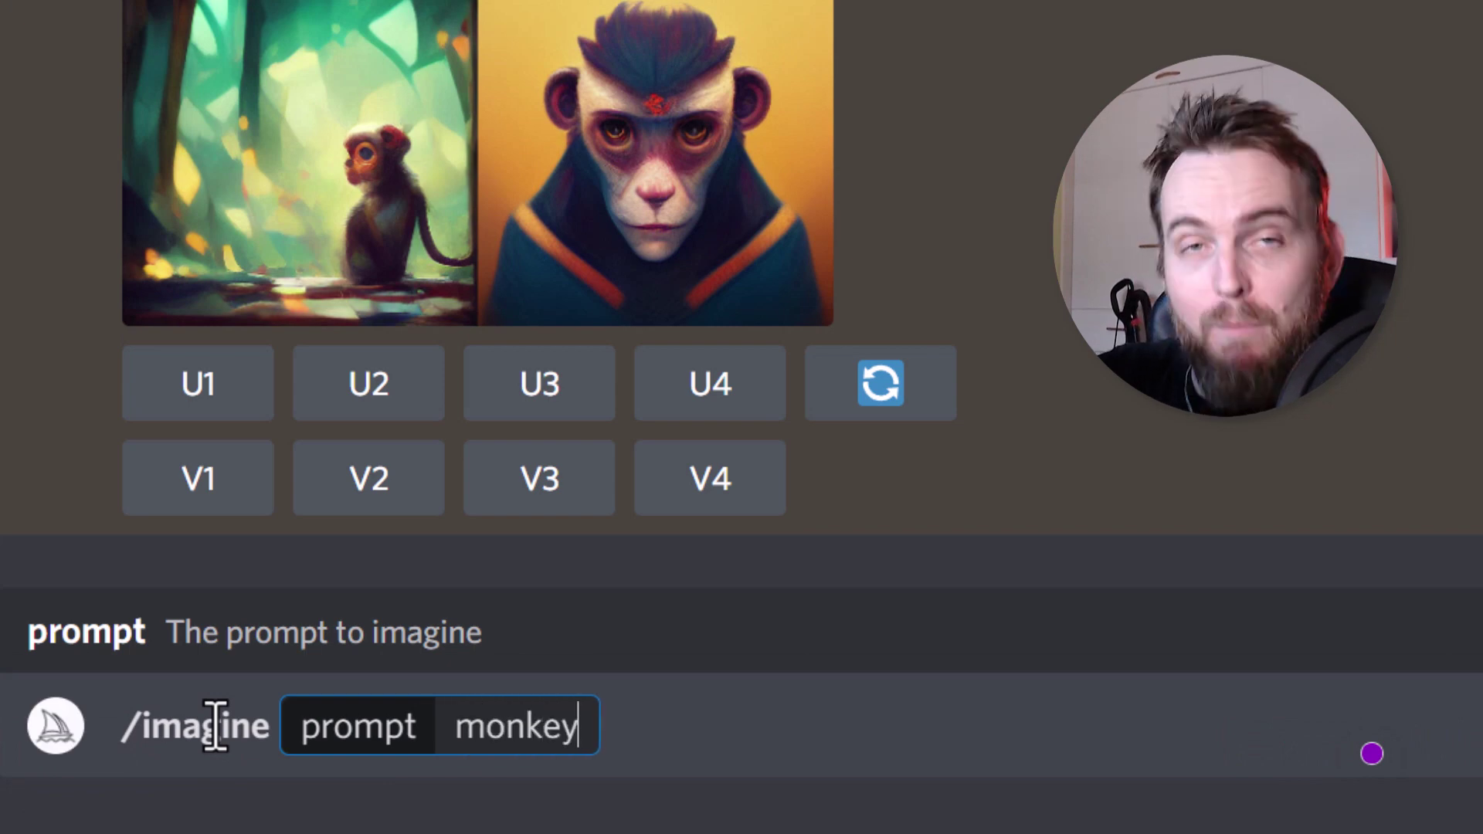
text(, green, )
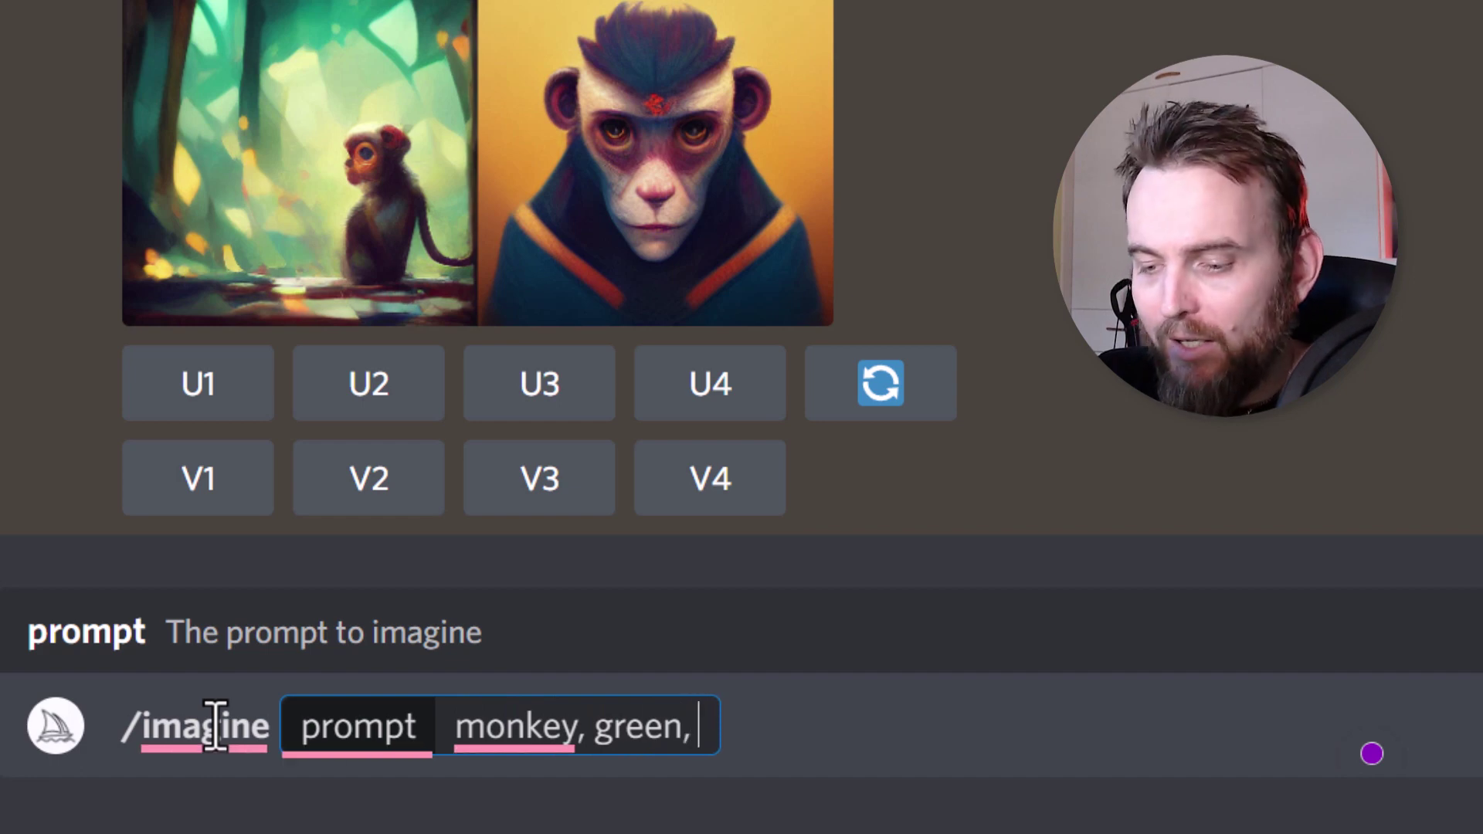
text(hipseter haircut, walking in the city, realistic 3d re)
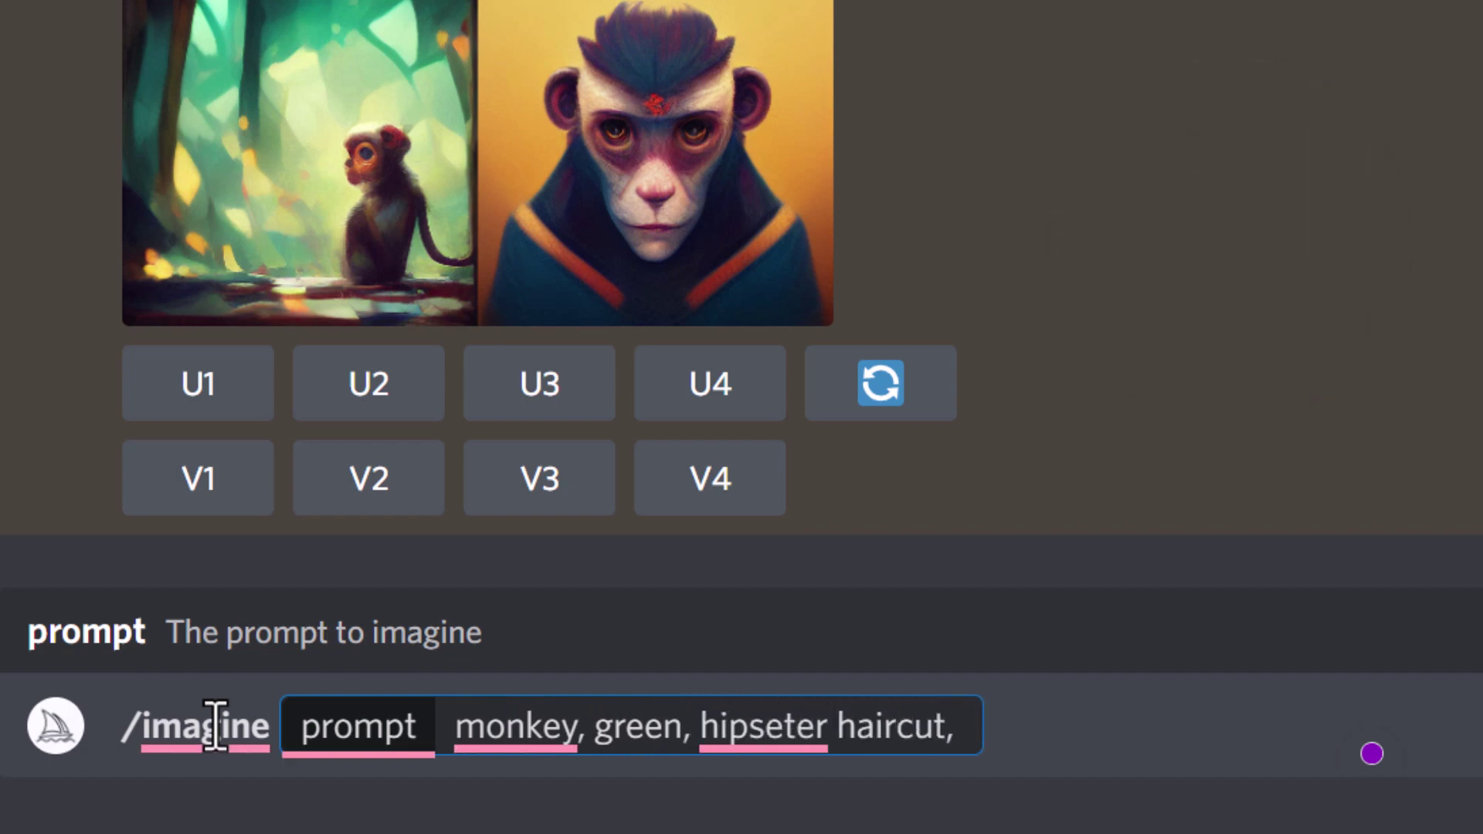
text(nder, unreal engine)
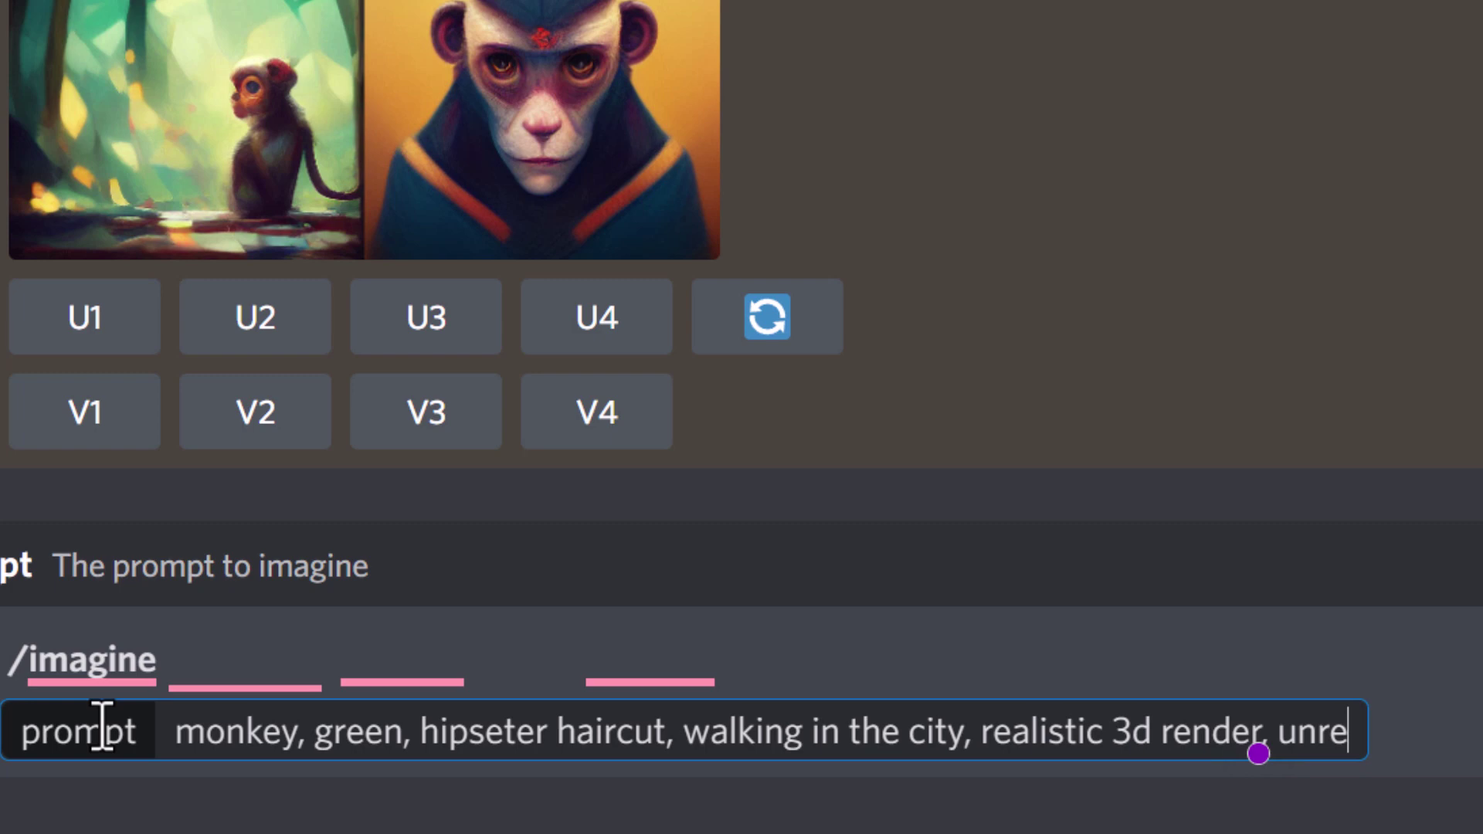
mouse_move(53, 685)
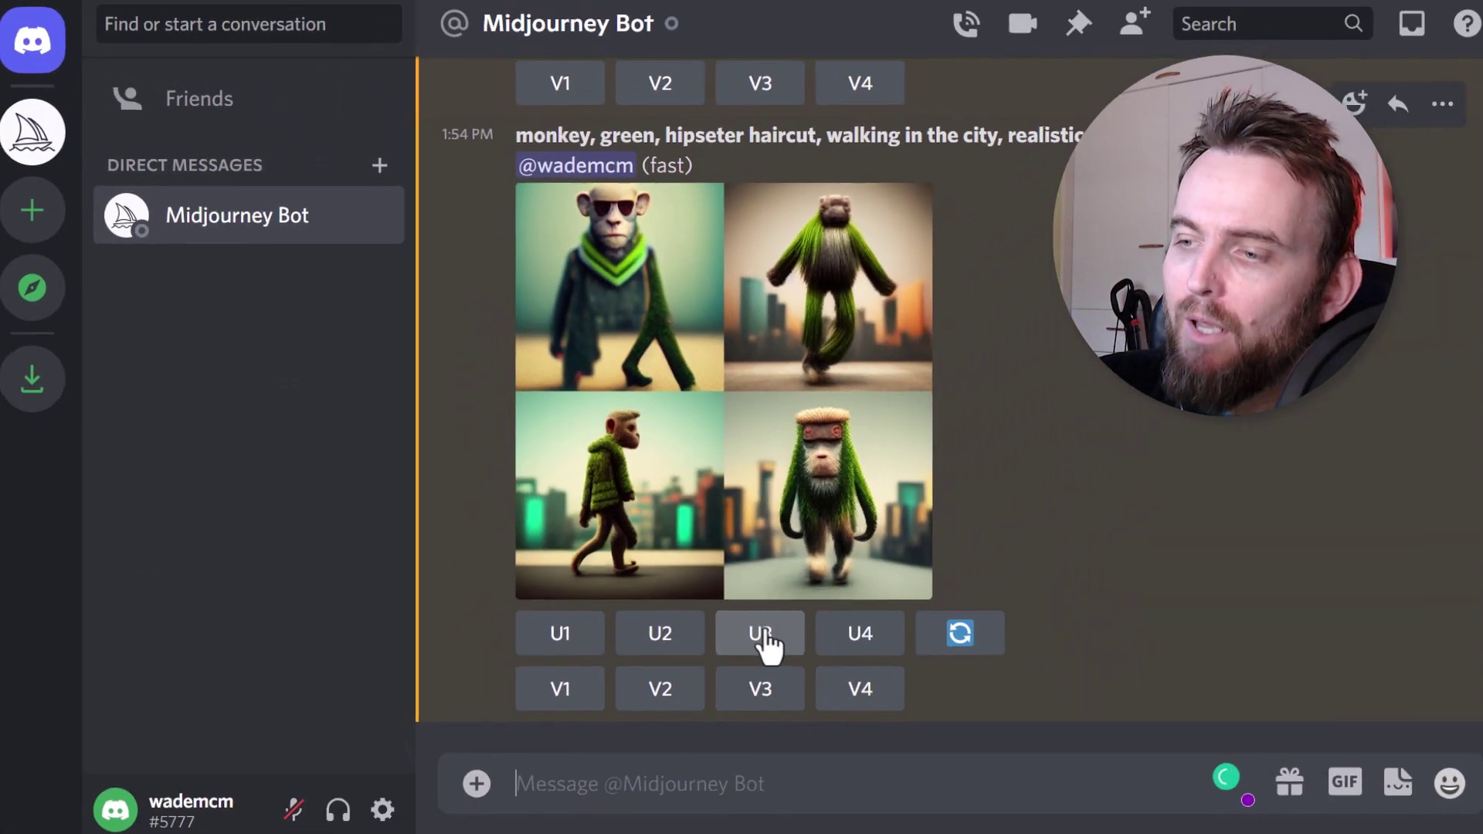
- Upscale the third monkey image (U3), the one walking in a green sweater
click(848, 821)
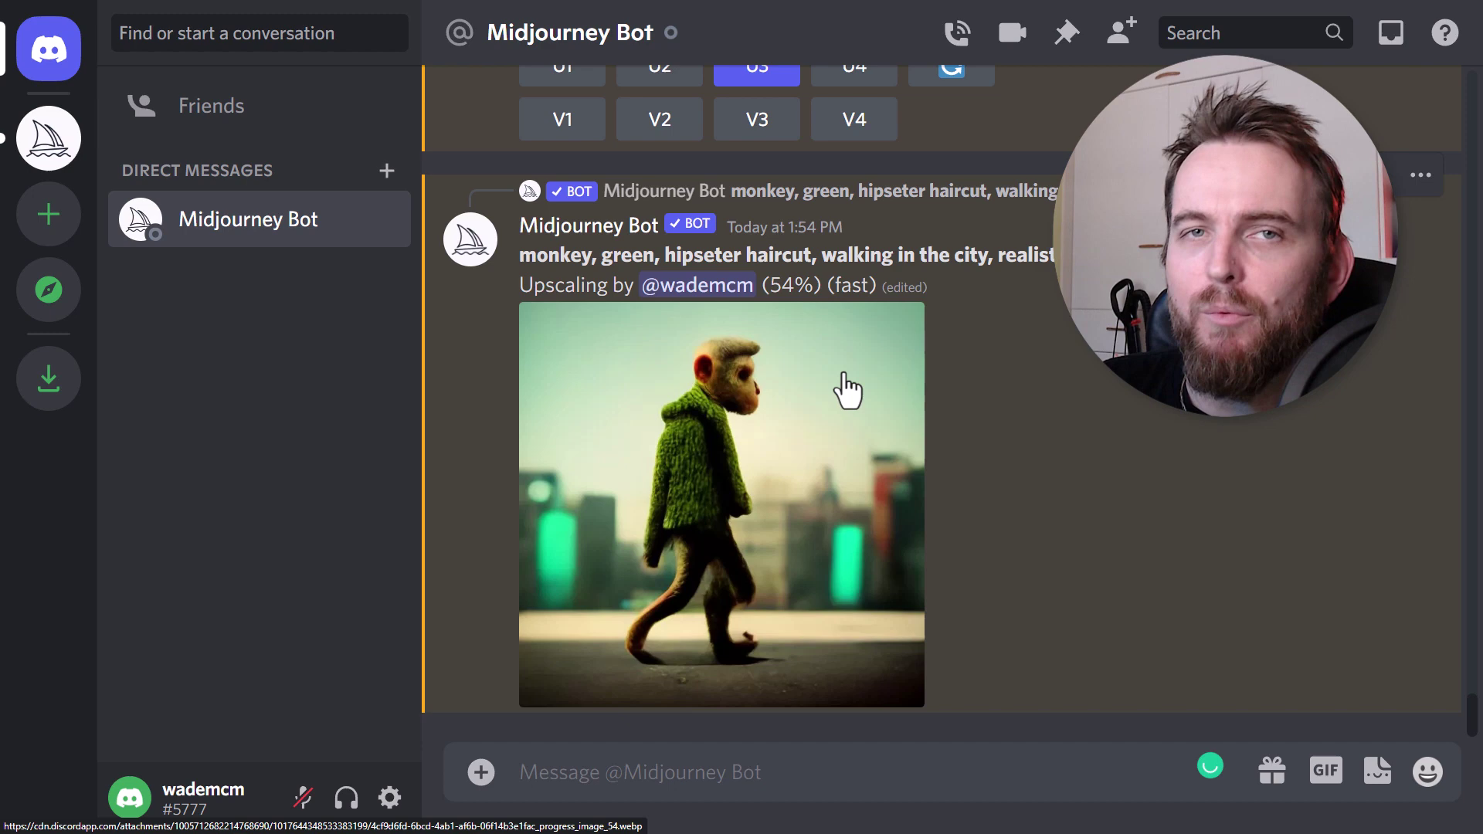
- Resend the previous monkey prompt with ', hyper' appended for hyperrealism
text(/)
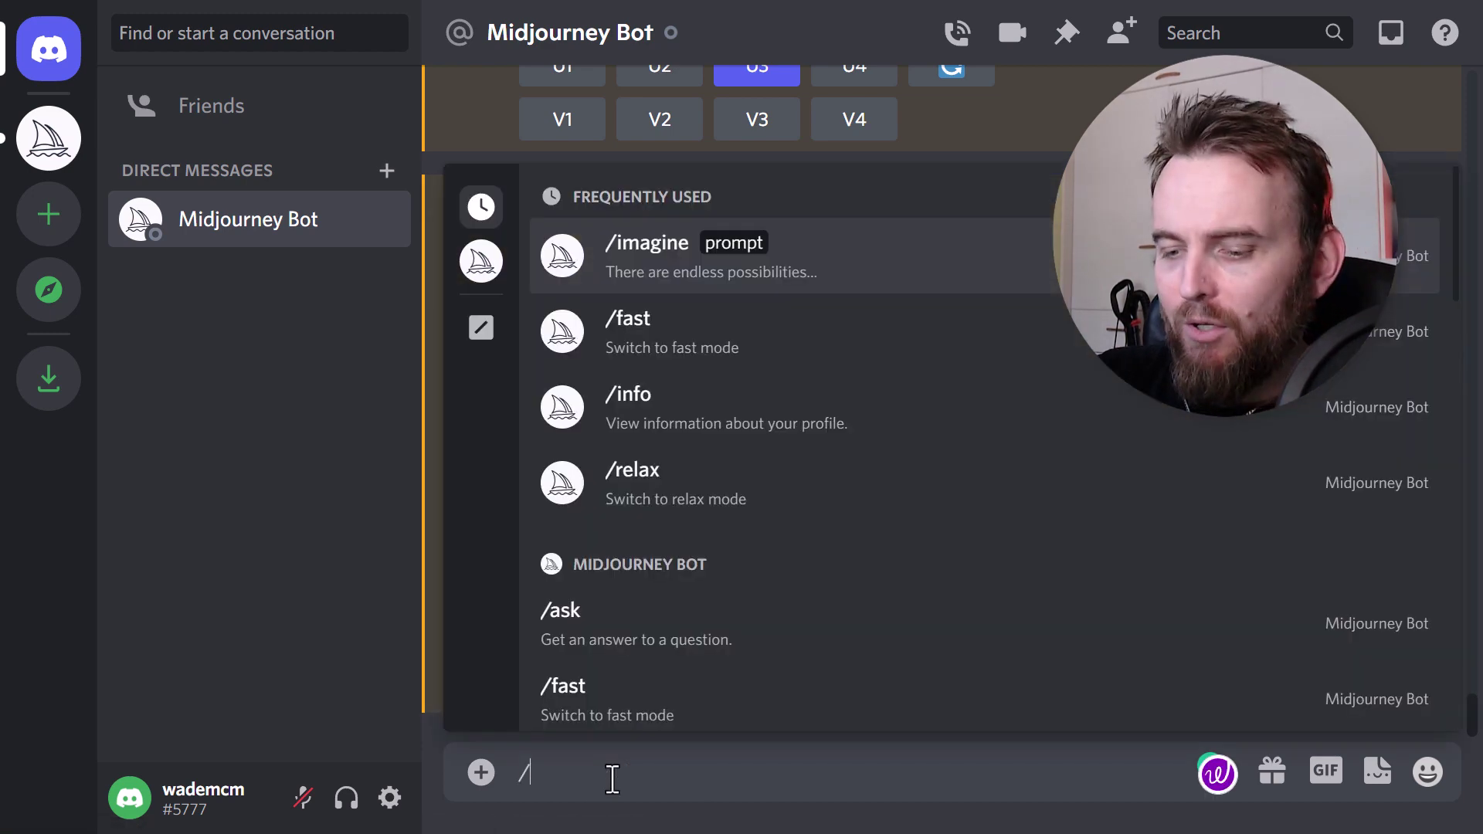
key(BackSpace)
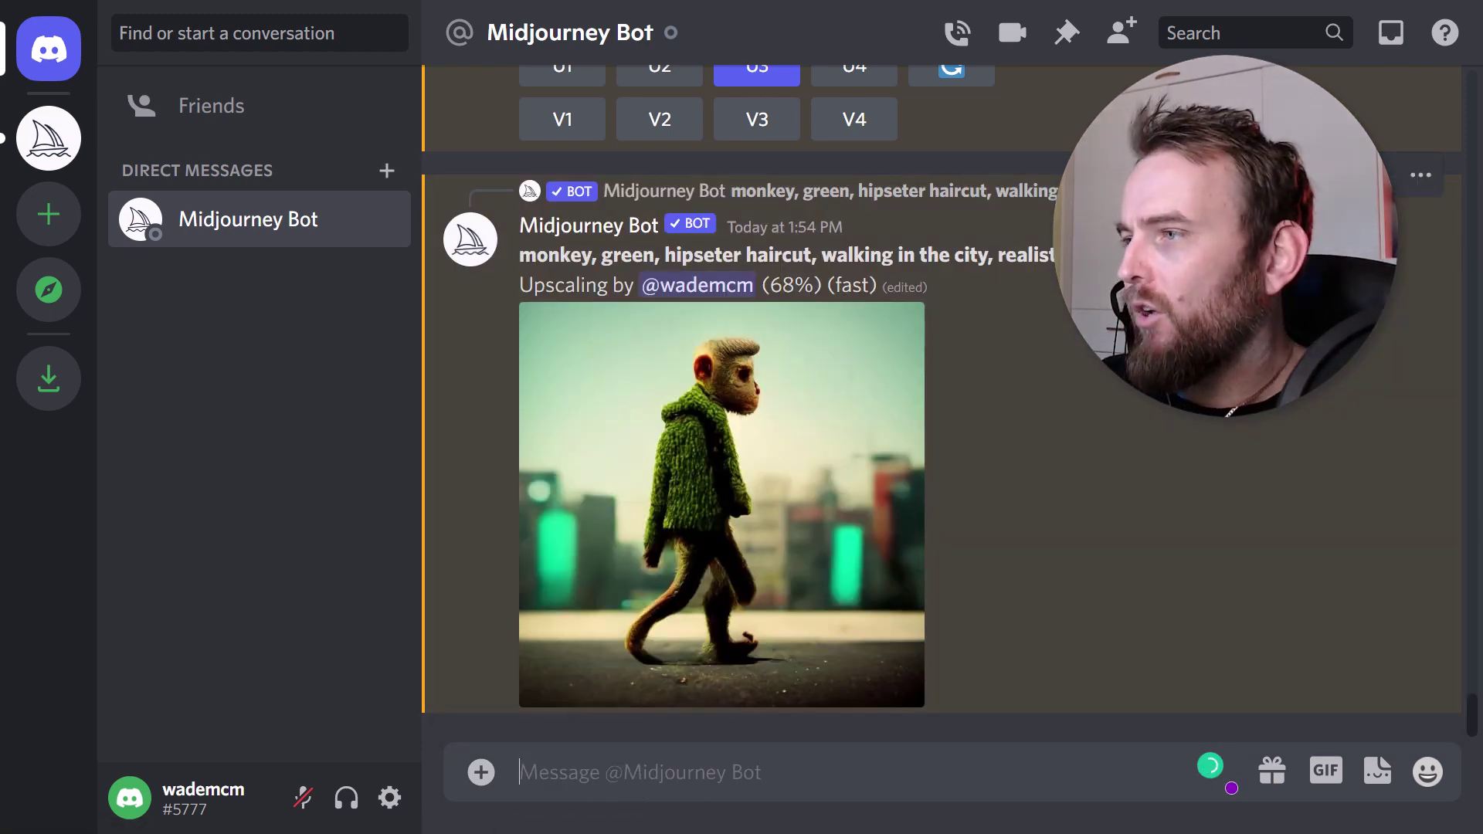
text(monkey, green, hipseter haircut, walking in the city, realistic 3d render, unreal engine)
text(, hyper)
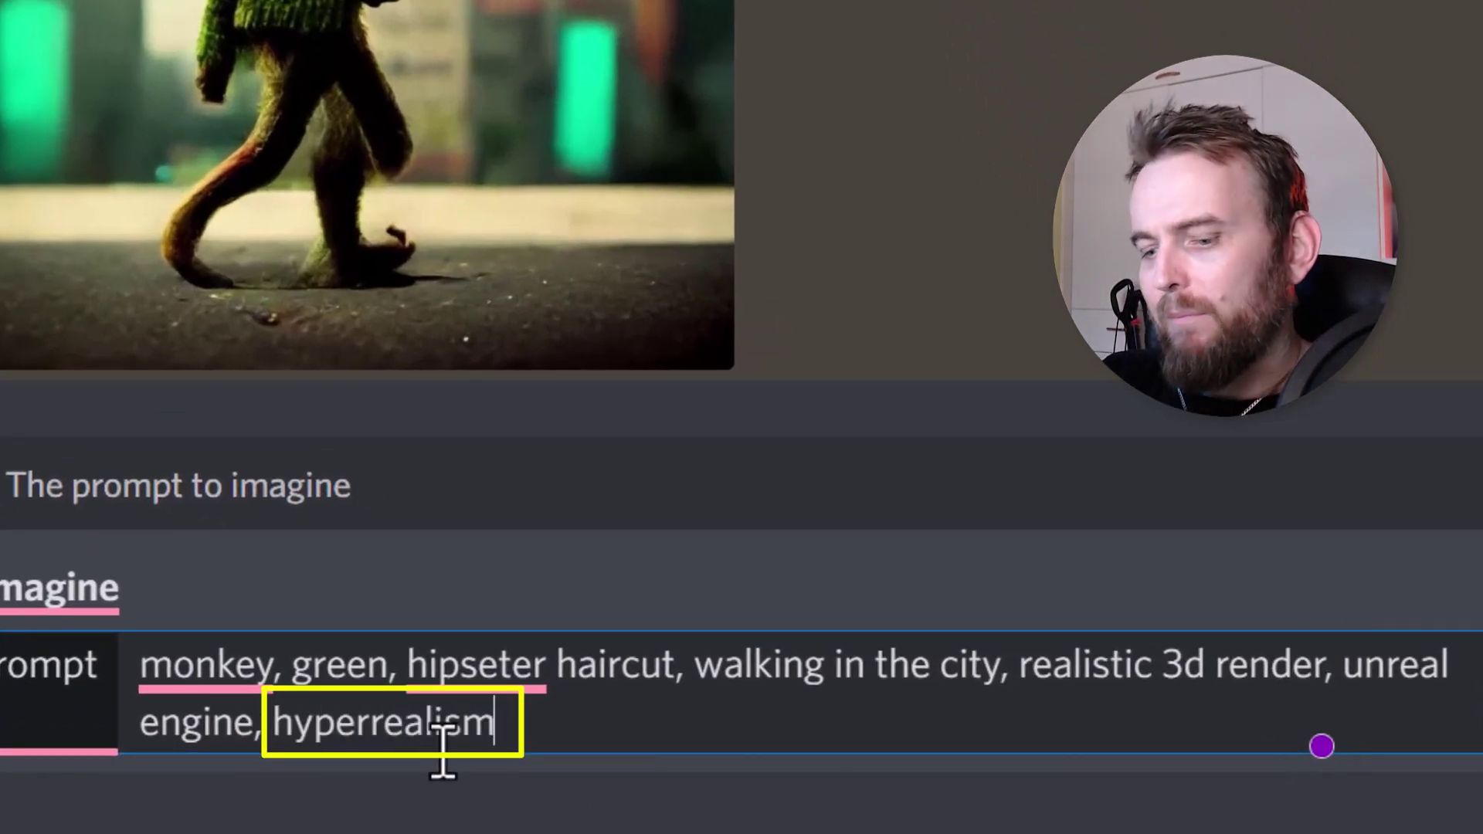
key(Return)
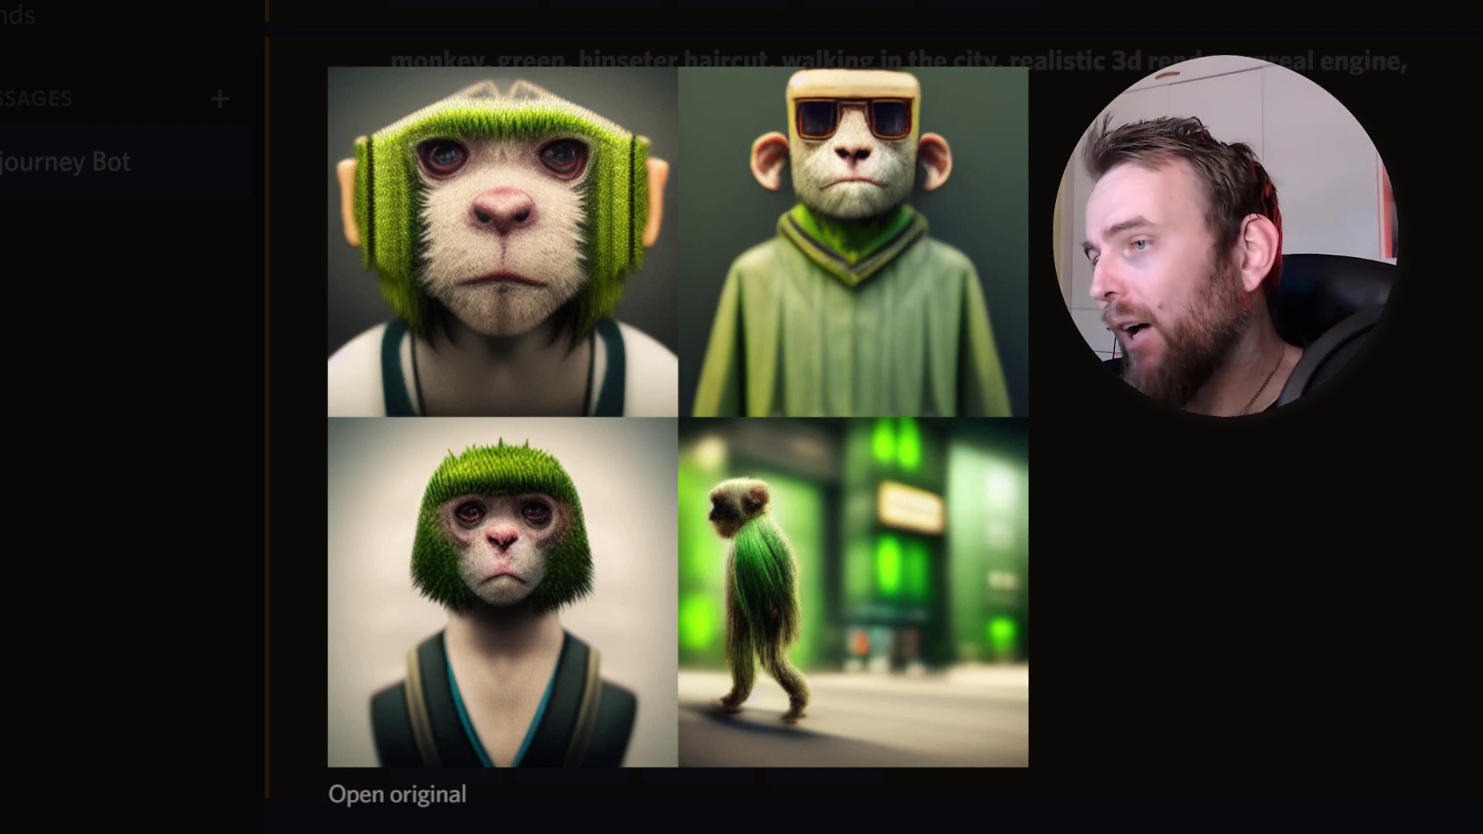
key(Escape)
scroll(705, 596, up, 10)
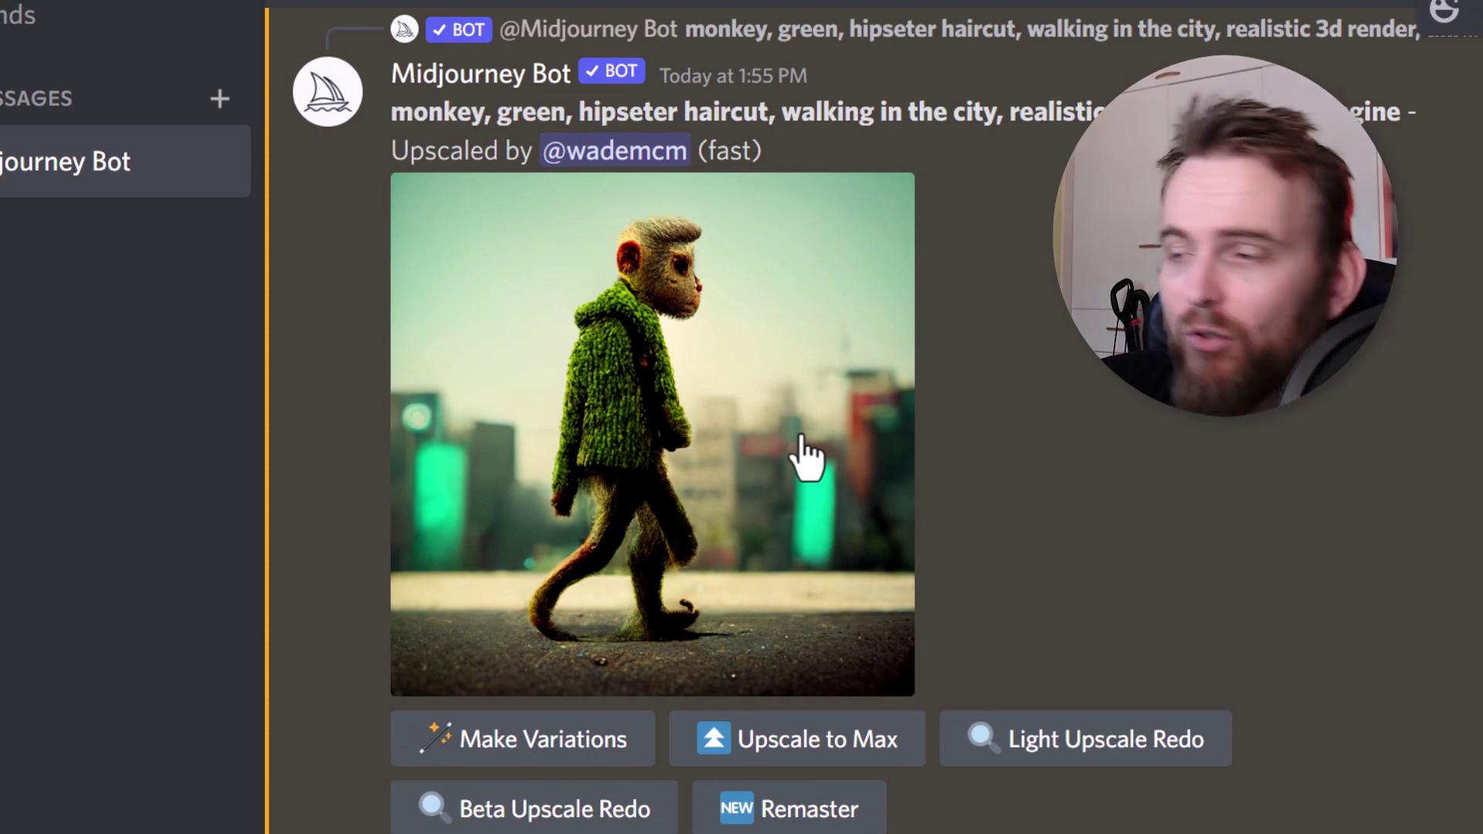
scroll(629, 430, down, 2)
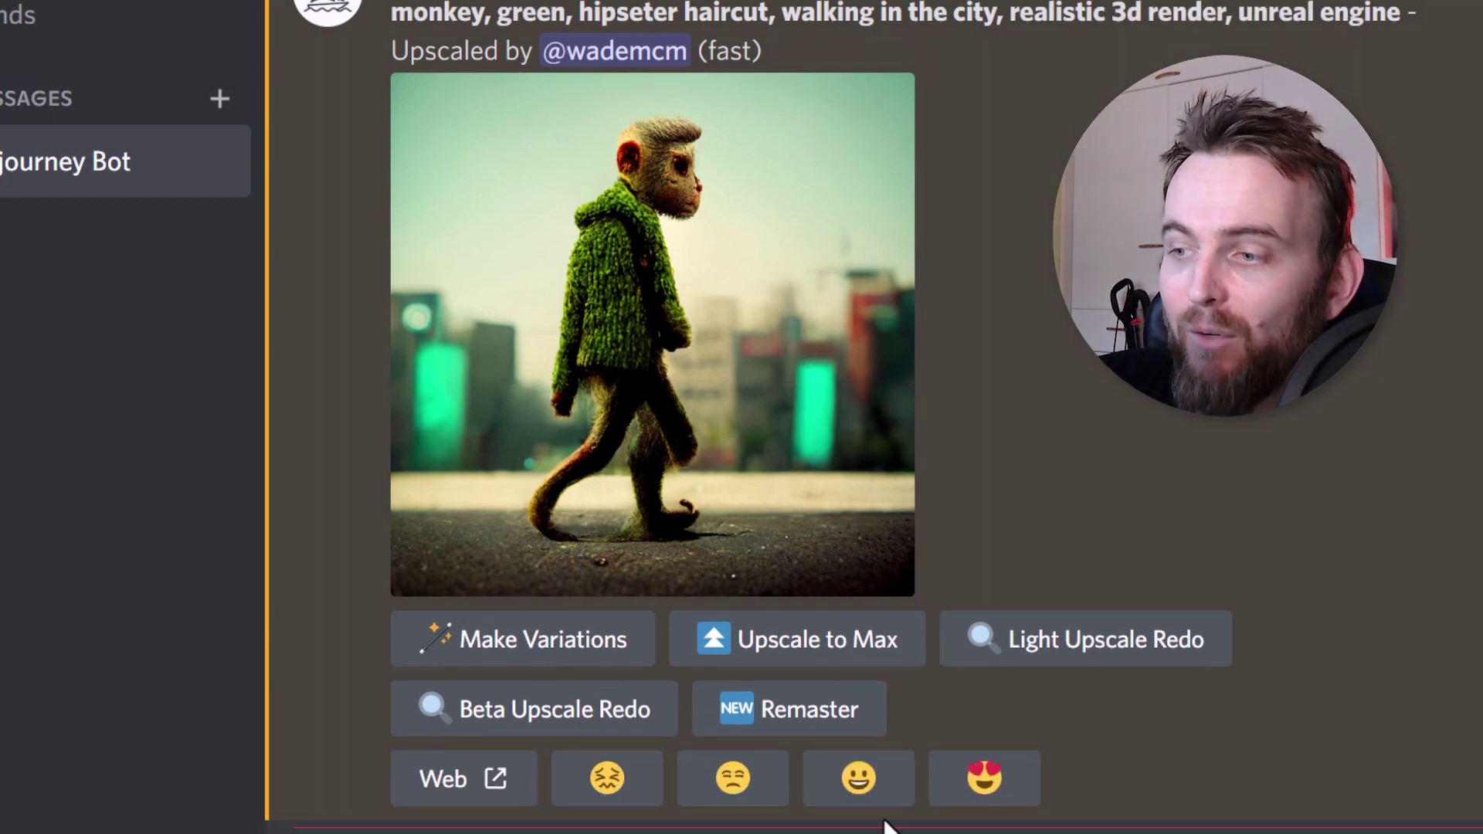
click(770, 711)
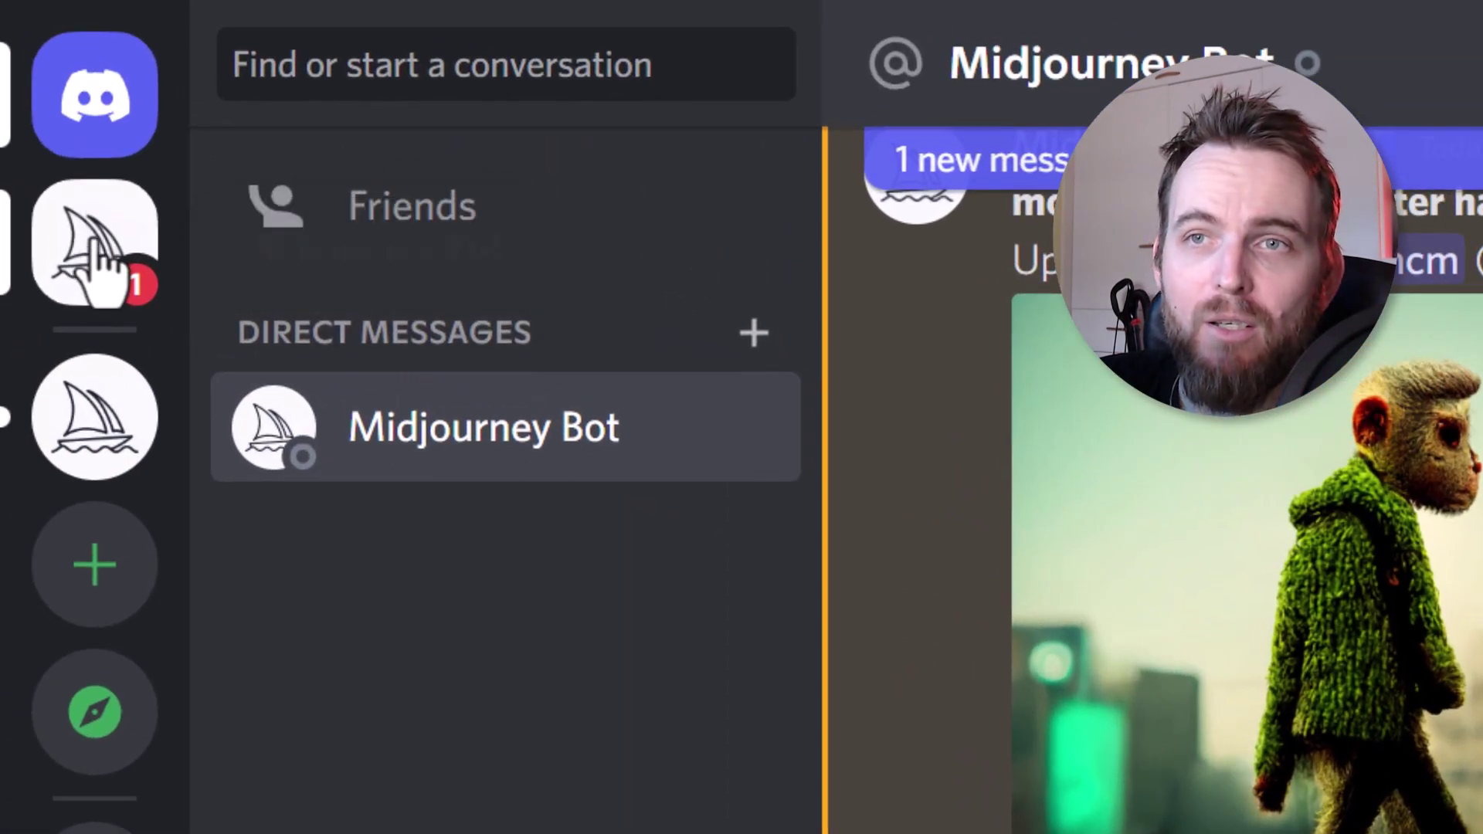
- Open the Midjourney server, dismiss the Nitro popup and scroll back through #announcements history
click(93, 448)
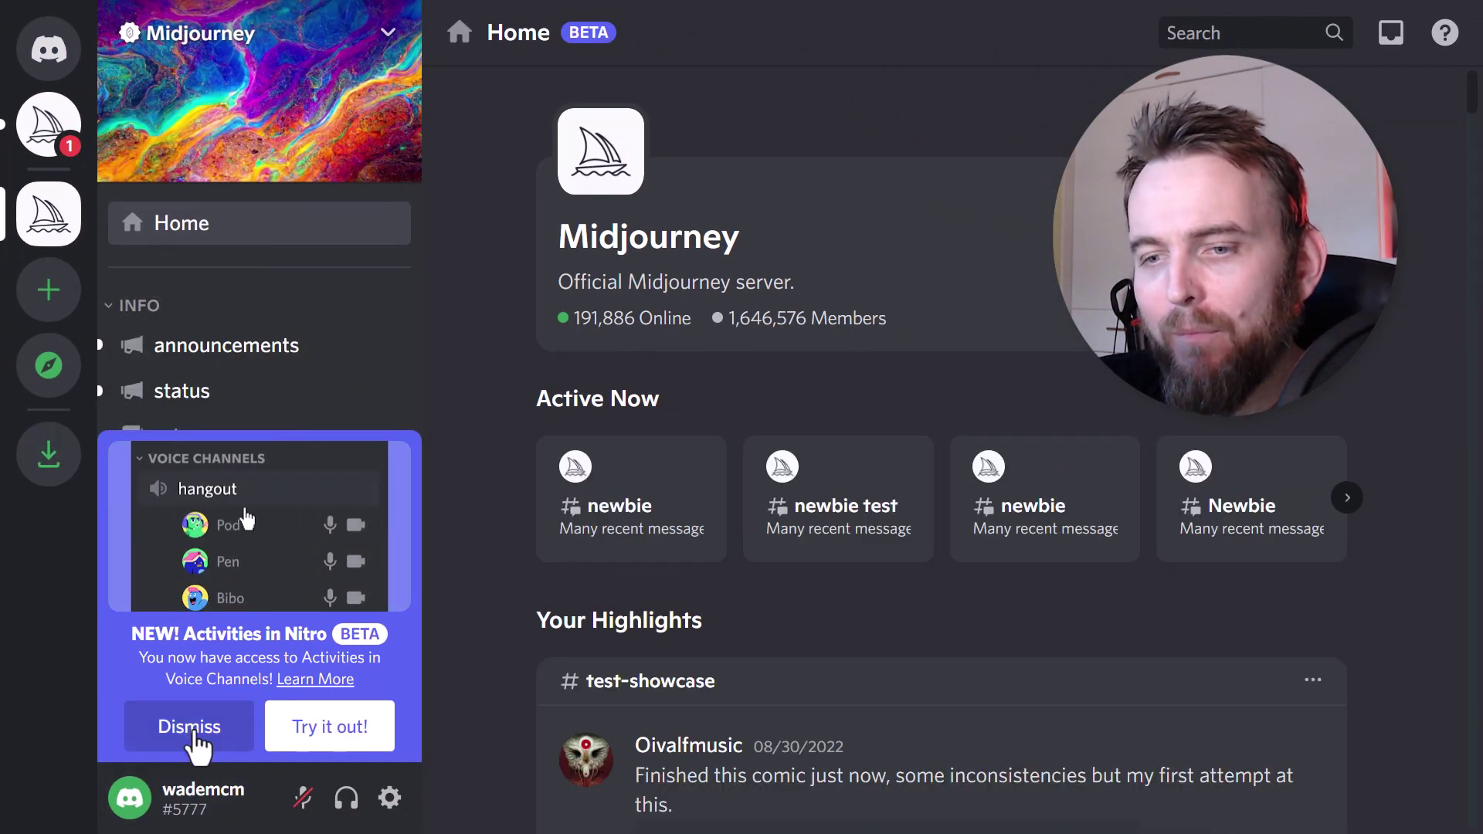
click(203, 729)
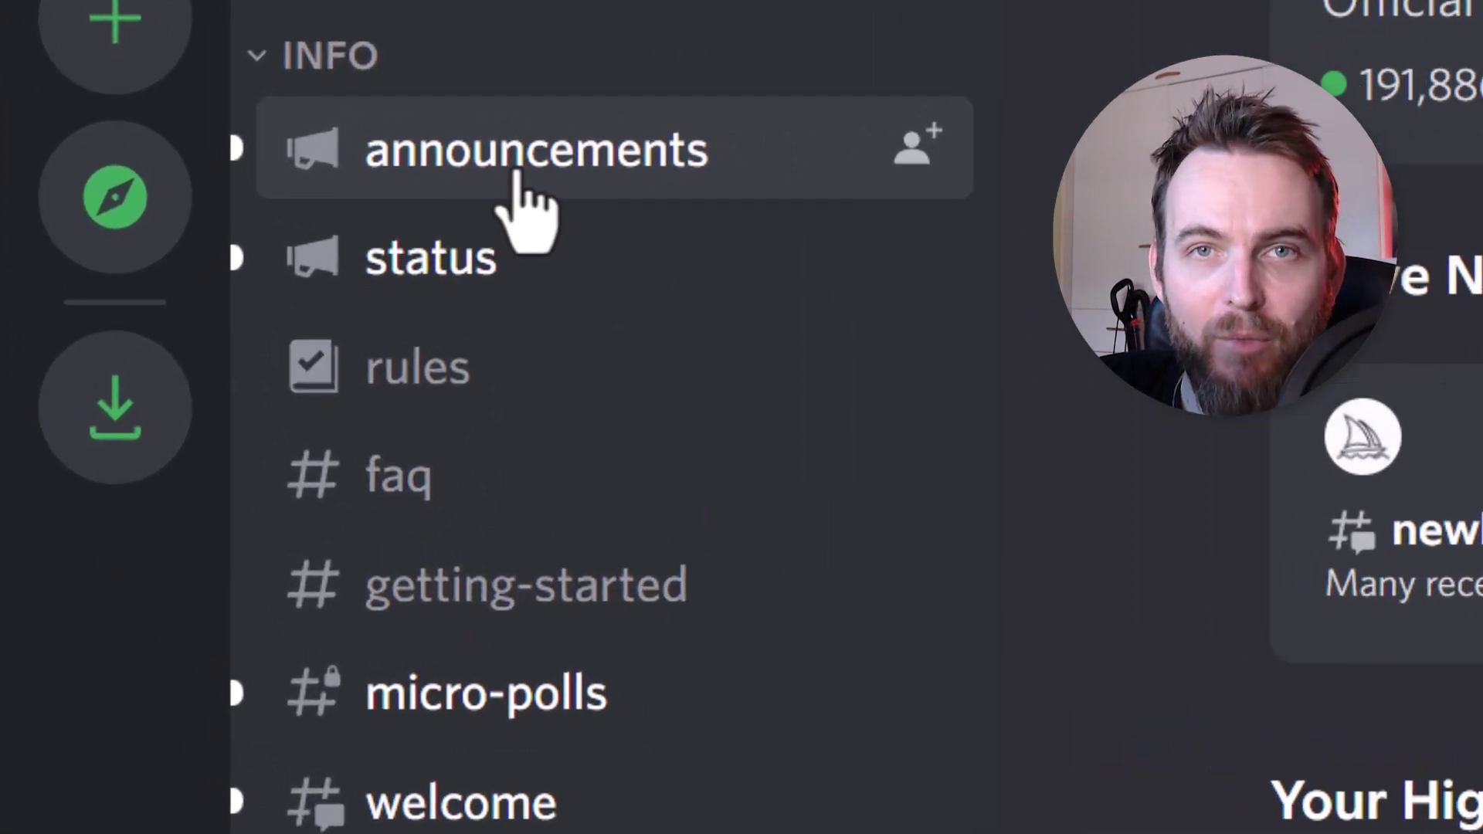
click(516, 174)
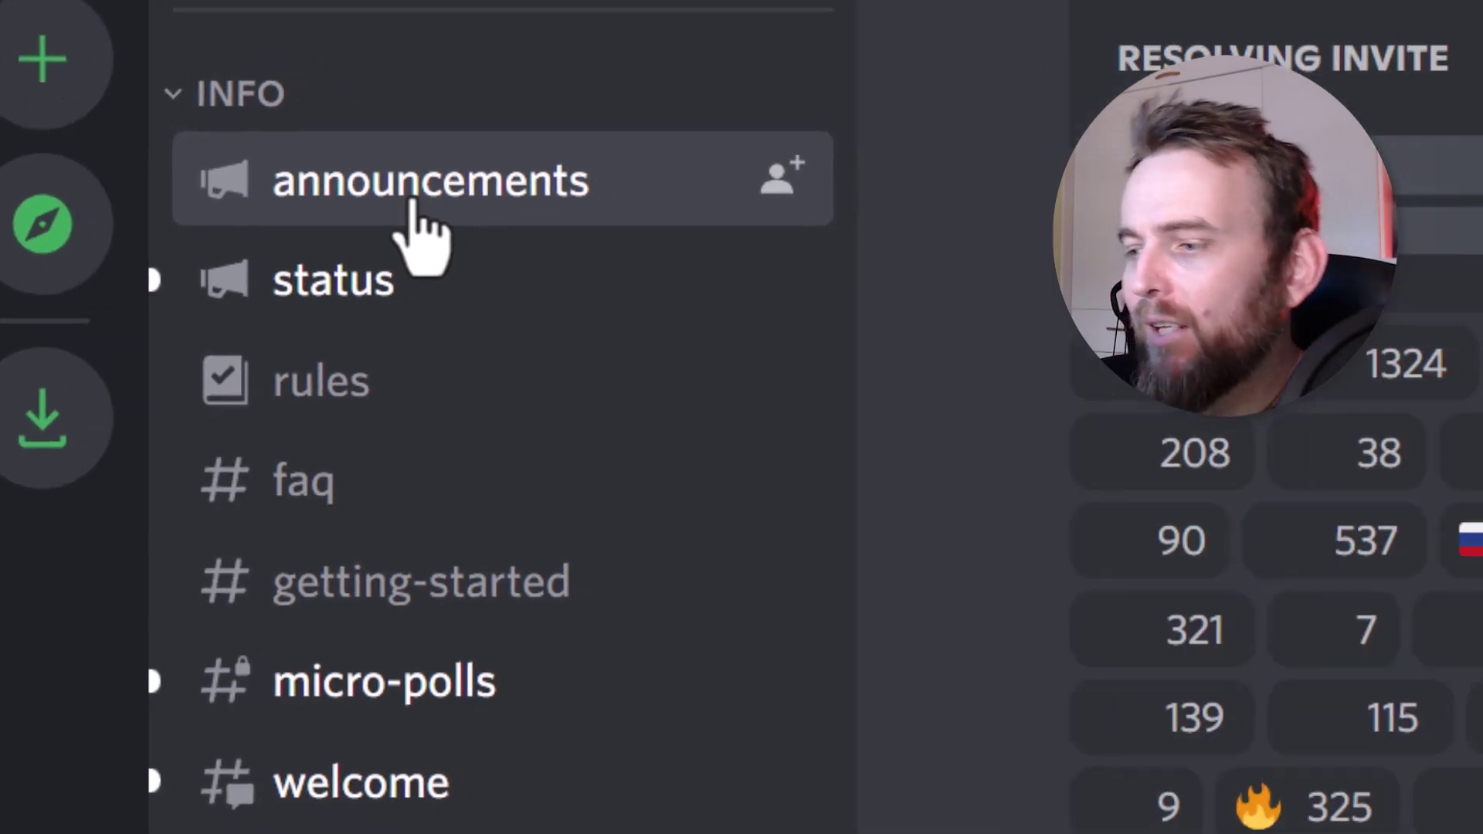
scroll(807, 371, up, 4)
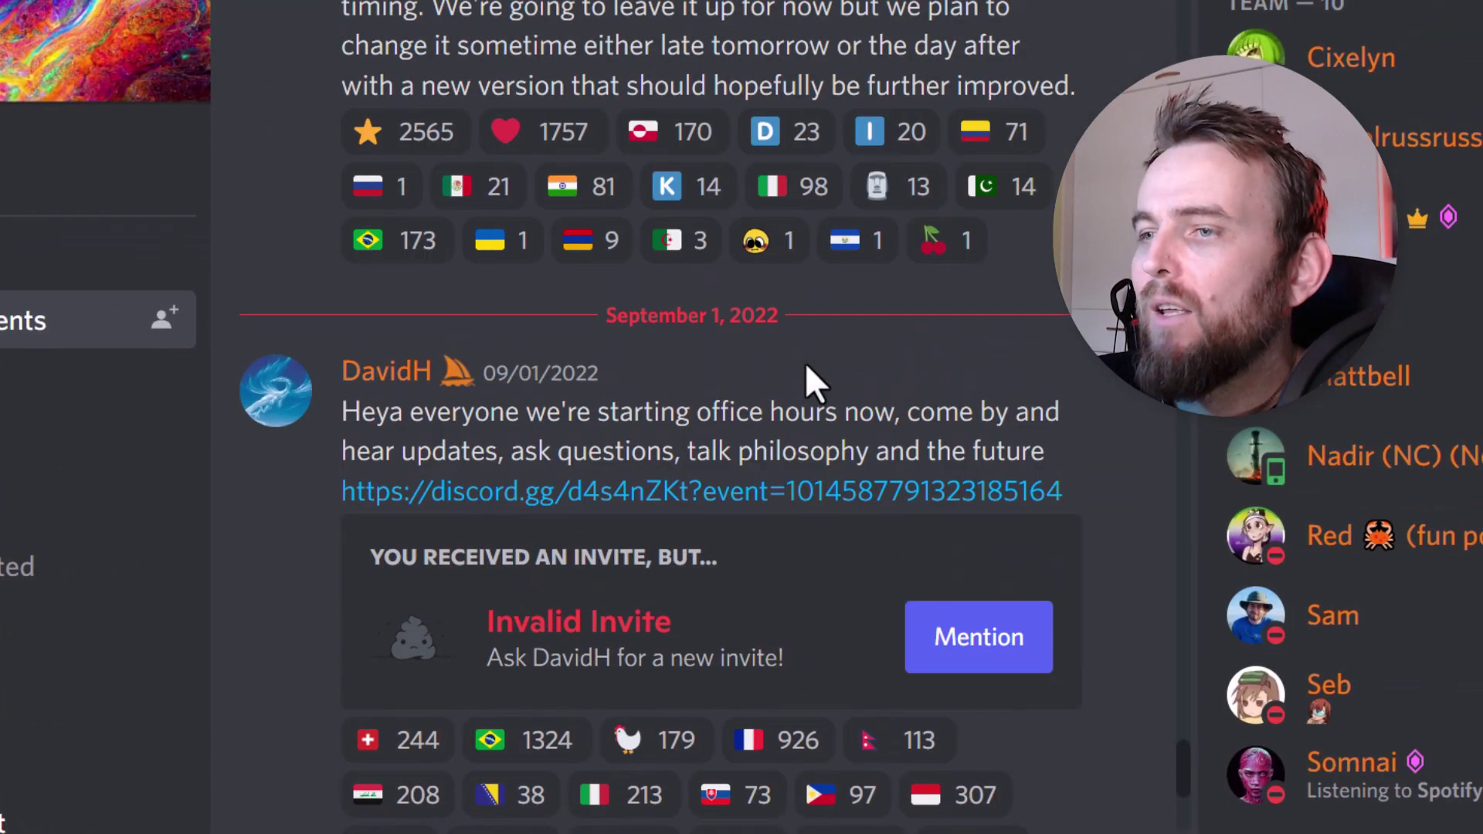
scroll(683, 455, up, 3)
scroll(687, 464, up, 8)
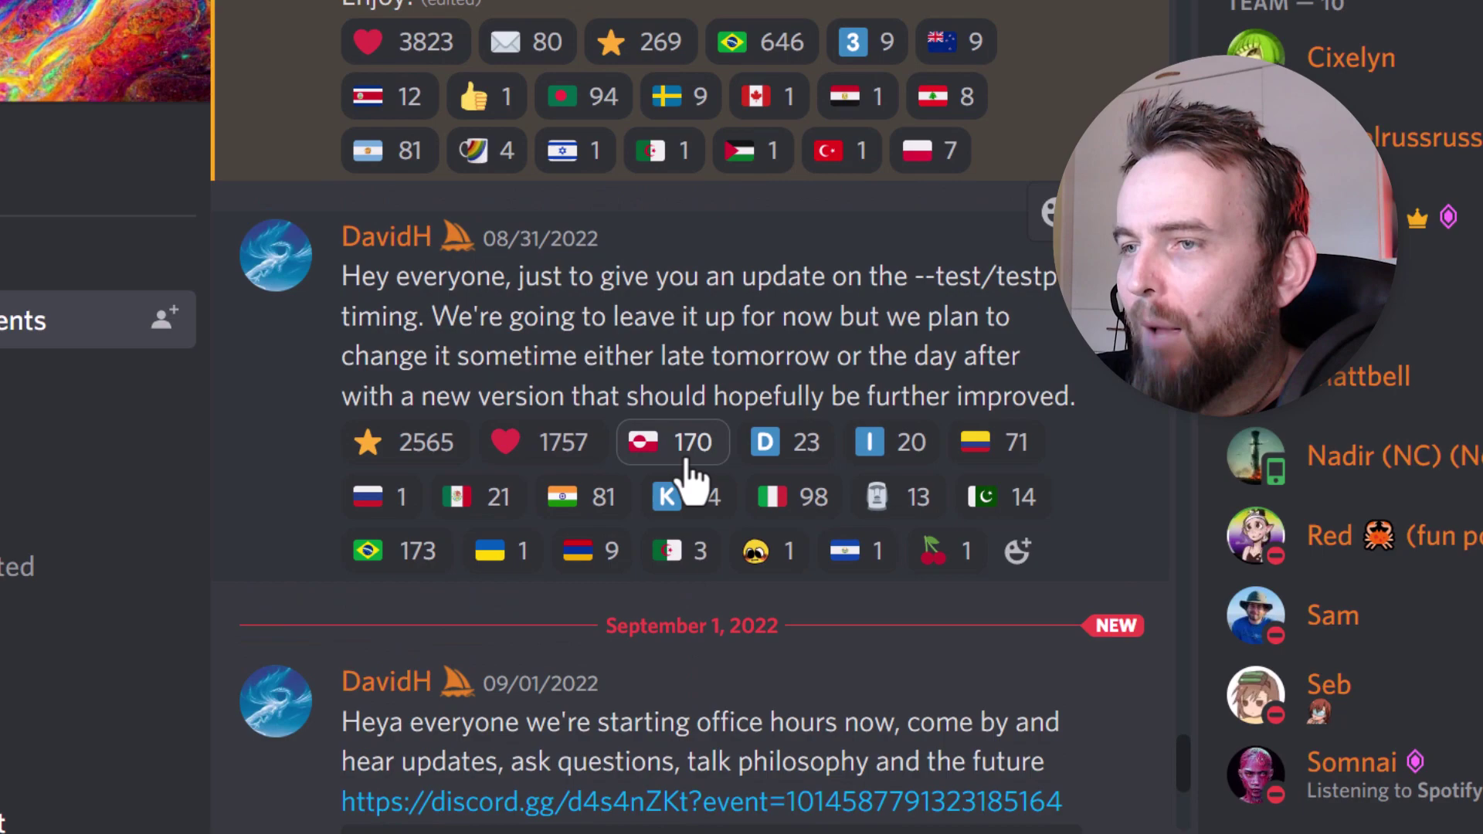
scroll(714, 531, up, 7)
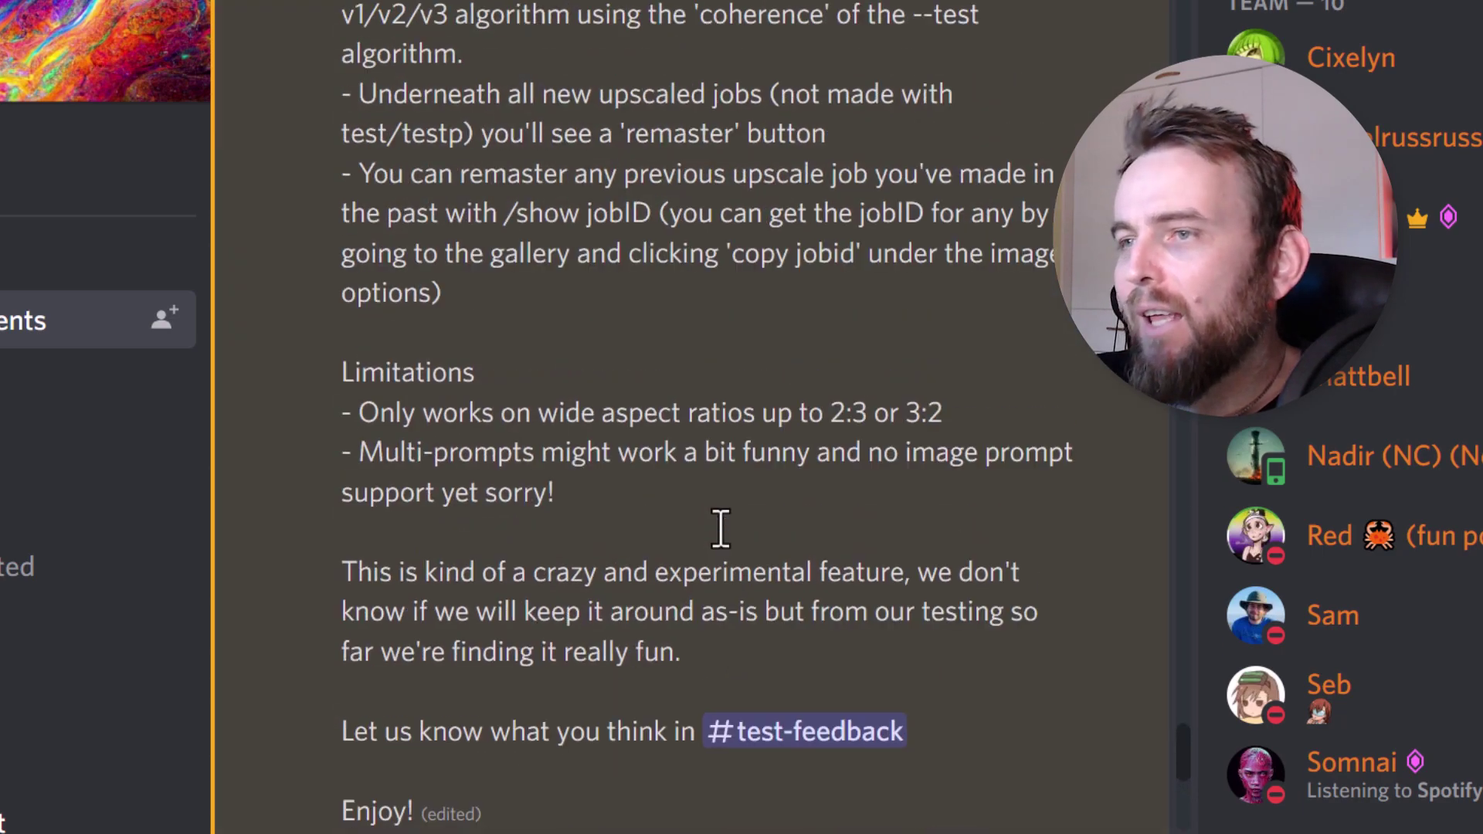
scroll(730, 604, up, 20)
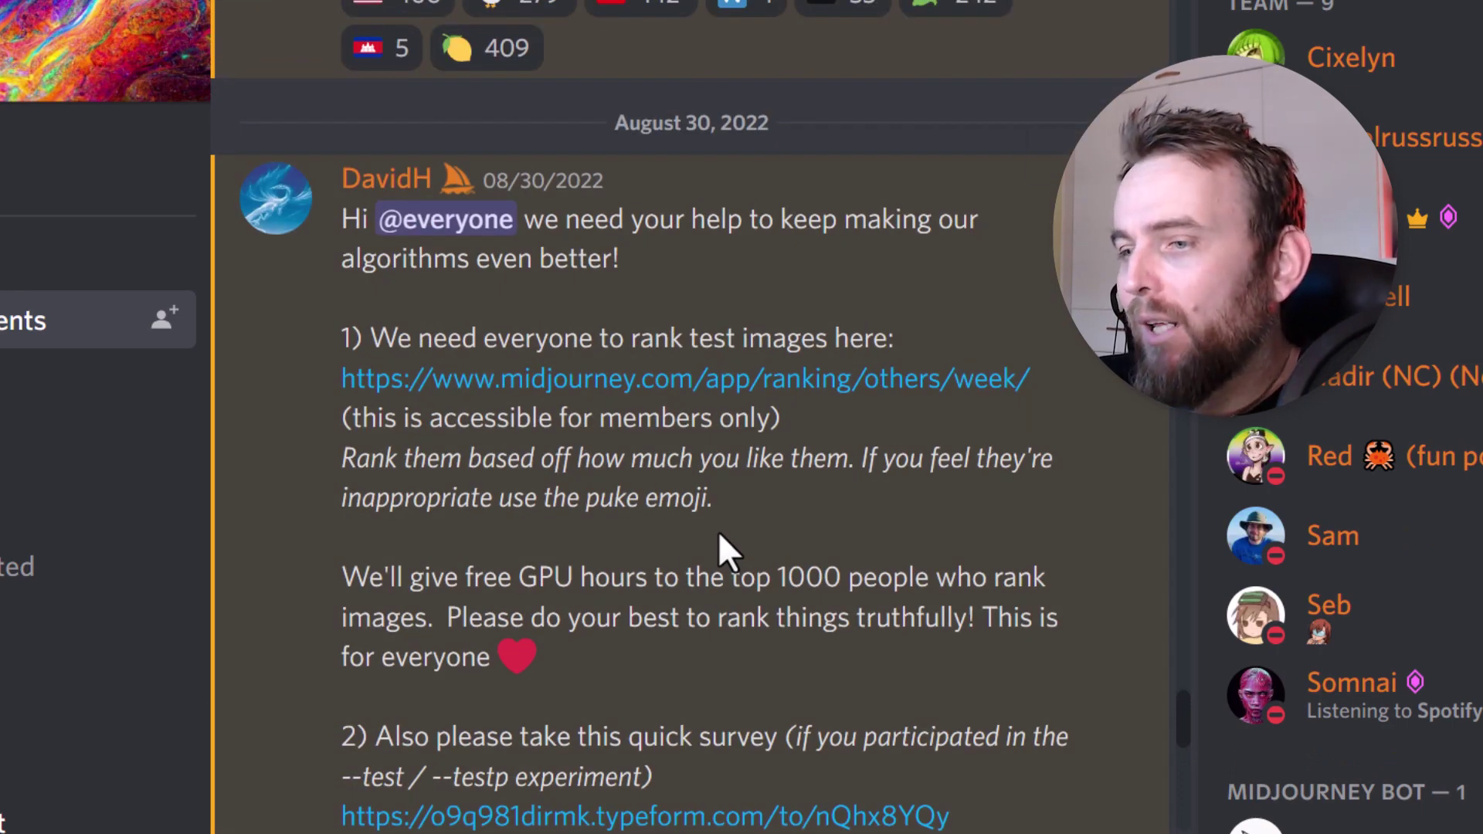
scroll(656, 665, up, 13)
scroll(652, 610, up, 4)
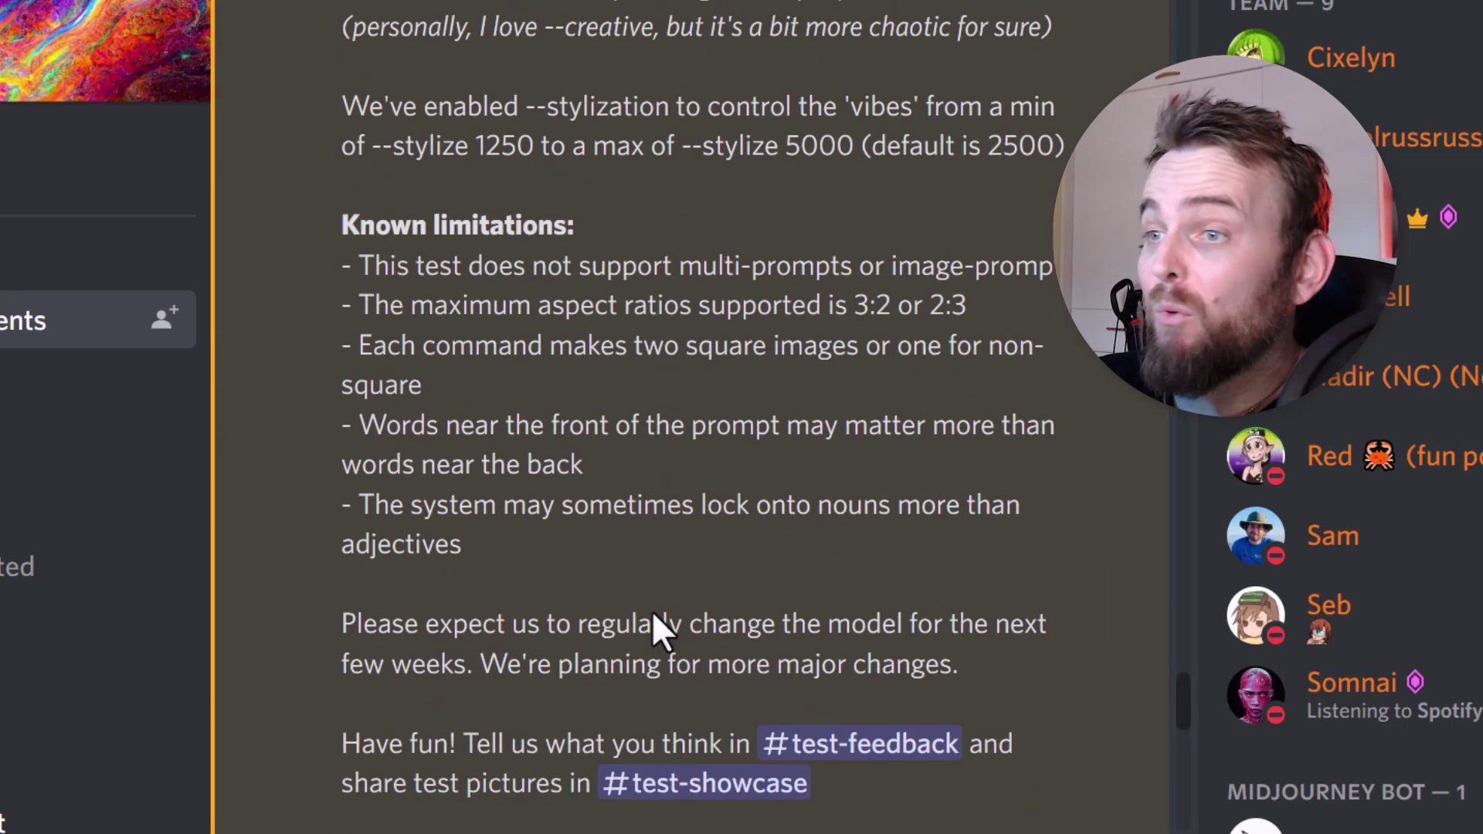
scroll(656, 616, up, 4)
scroll(680, 579, down, 8)
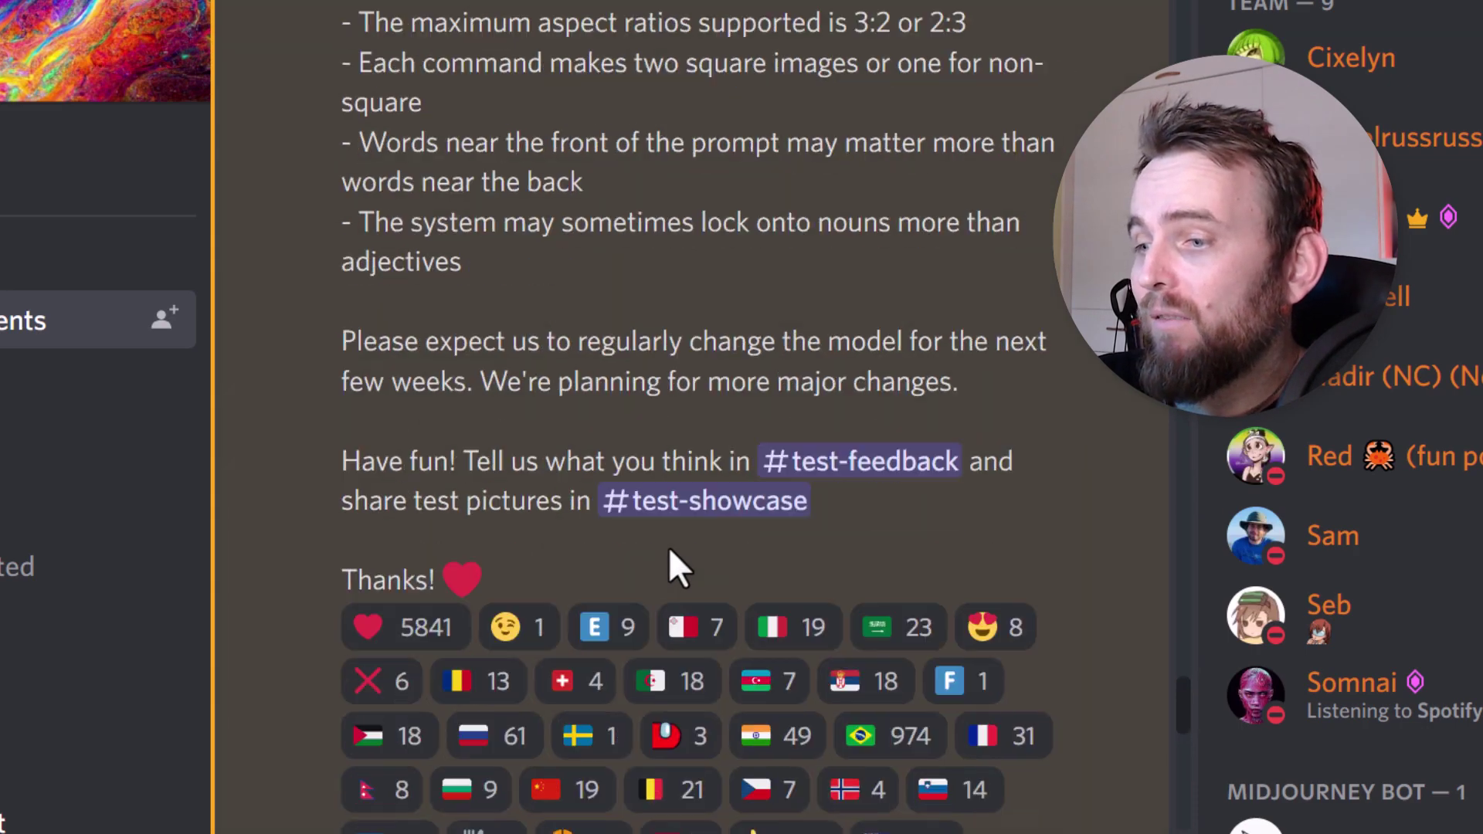
scroll(659, 553, up, 15)
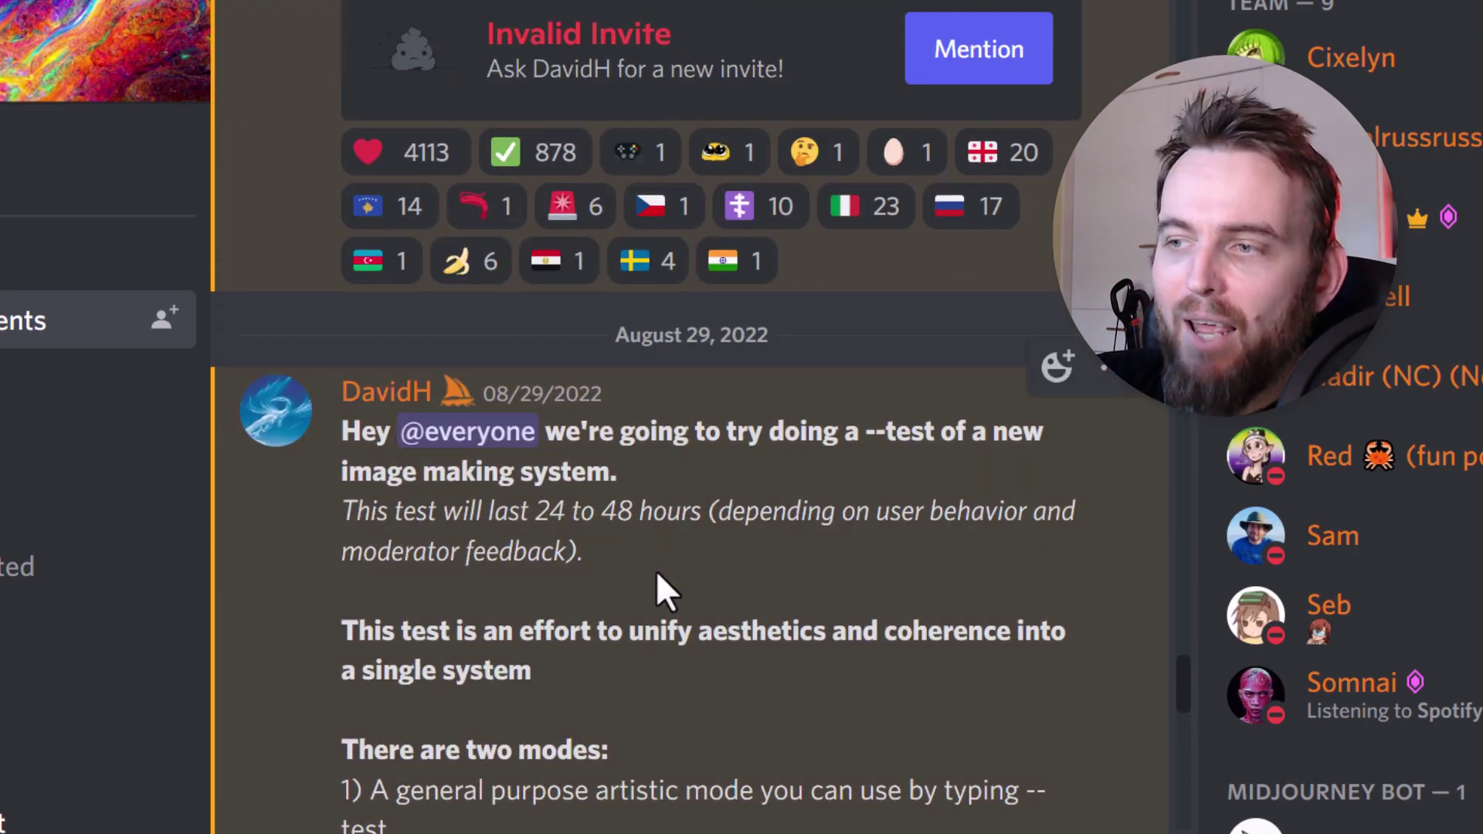
scroll(656, 570, up, 7)
scroll(655, 570, up, 6)
scroll(656, 570, up, 6)
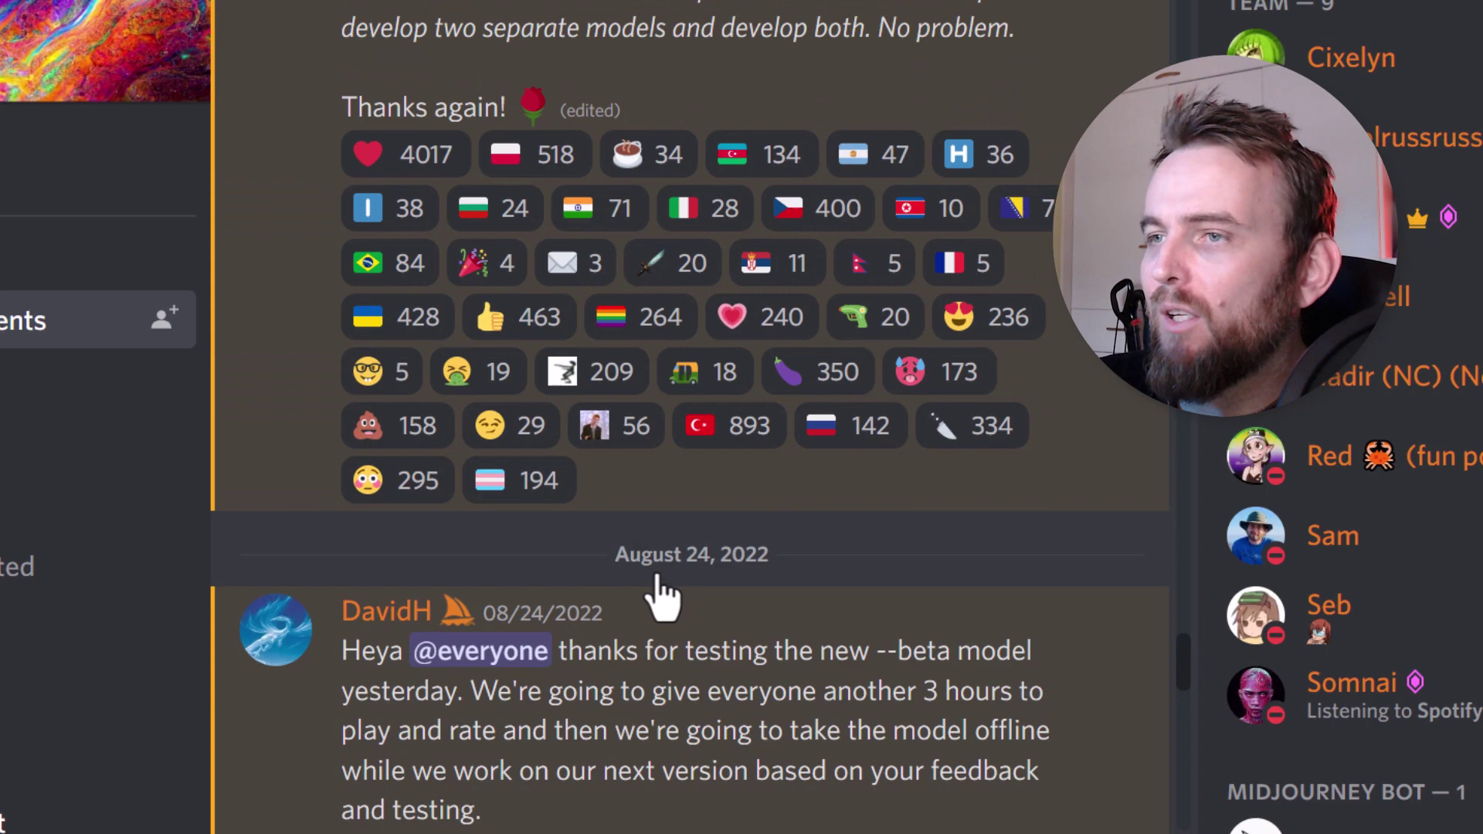
scroll(662, 587, up, 7)
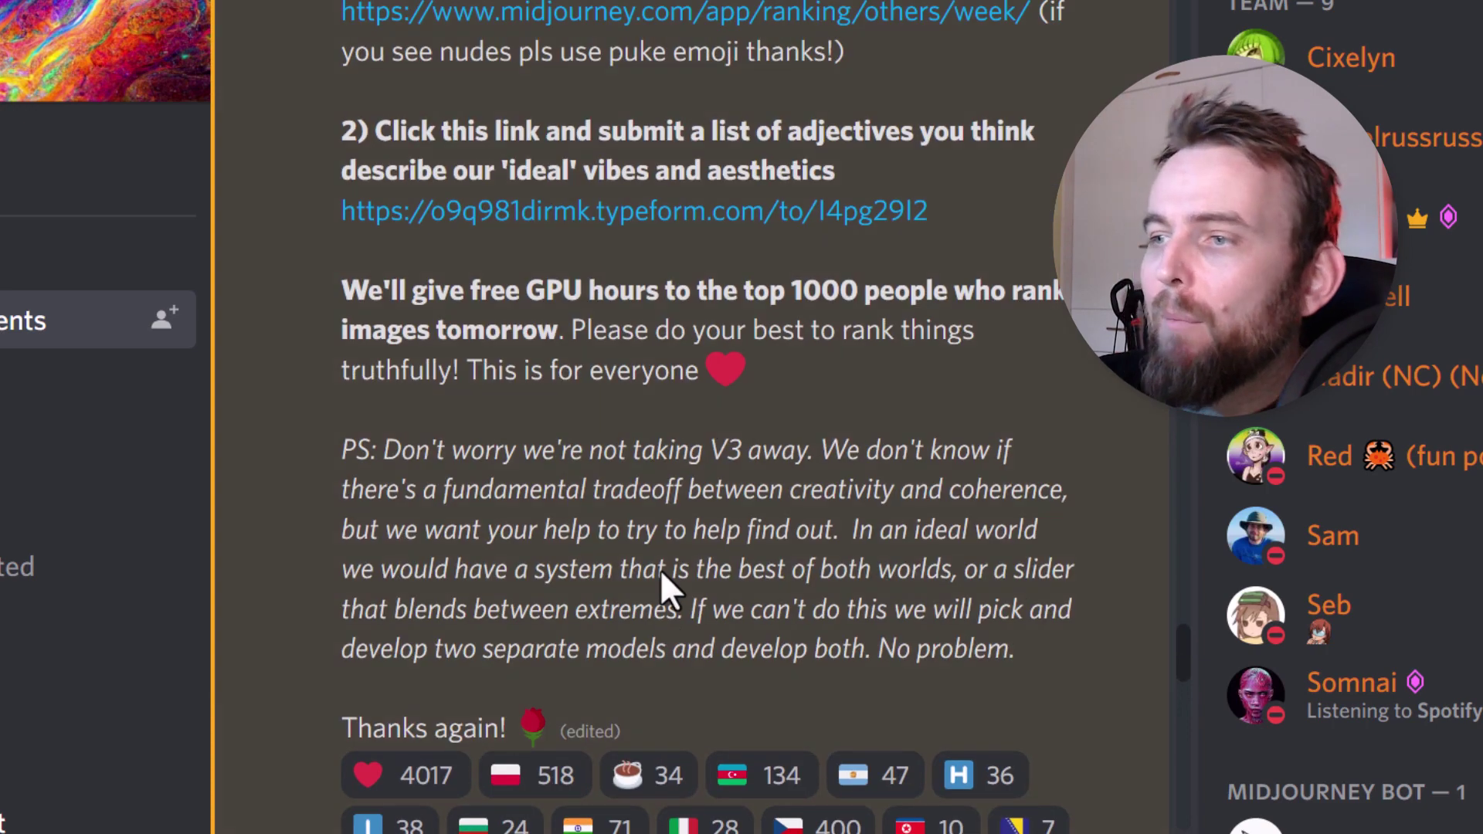
scroll(661, 572, up, 10)
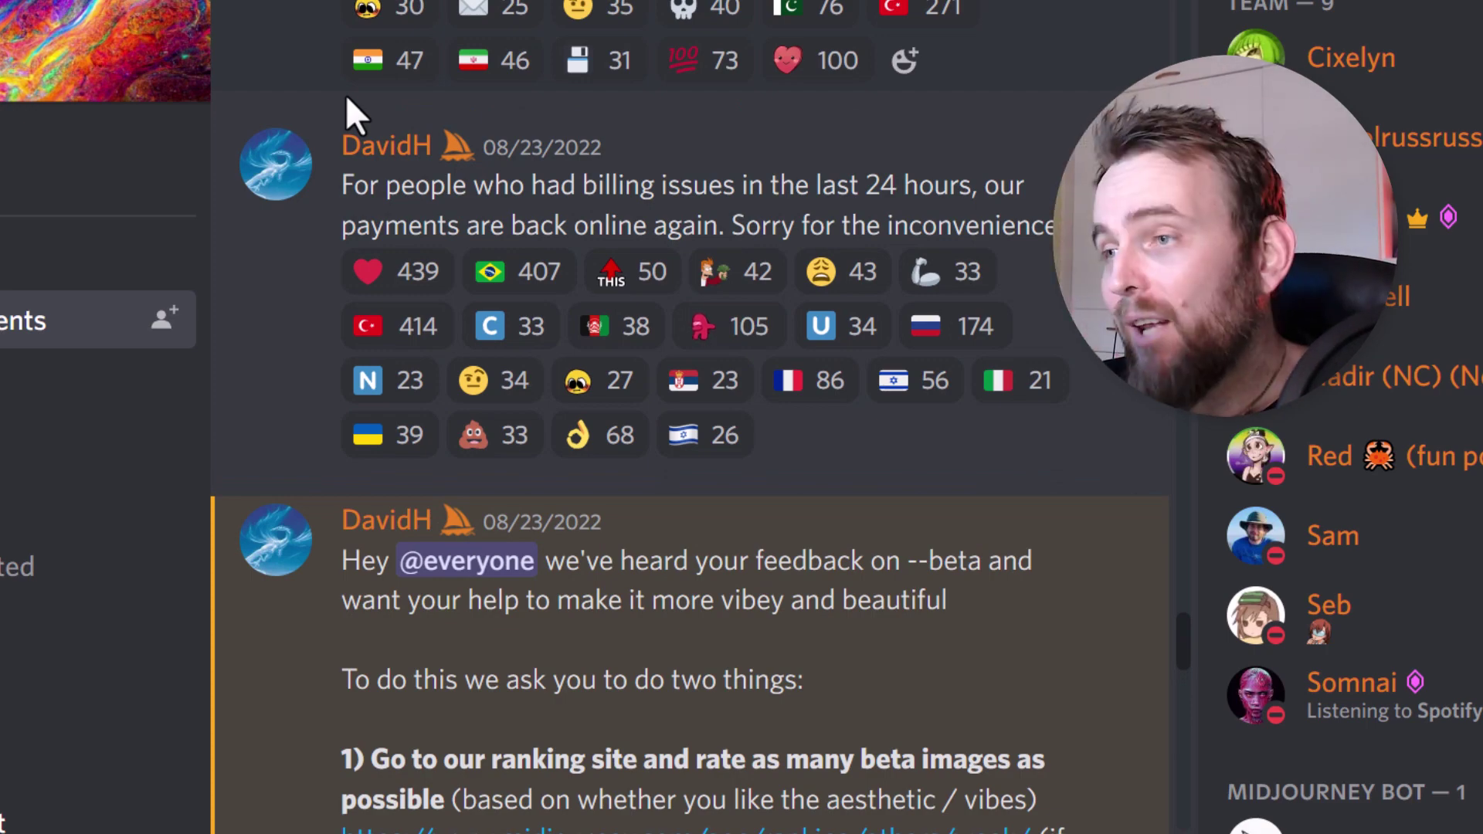
scroll(771, 556, up, 9)
scroll(771, 569, up, 6)
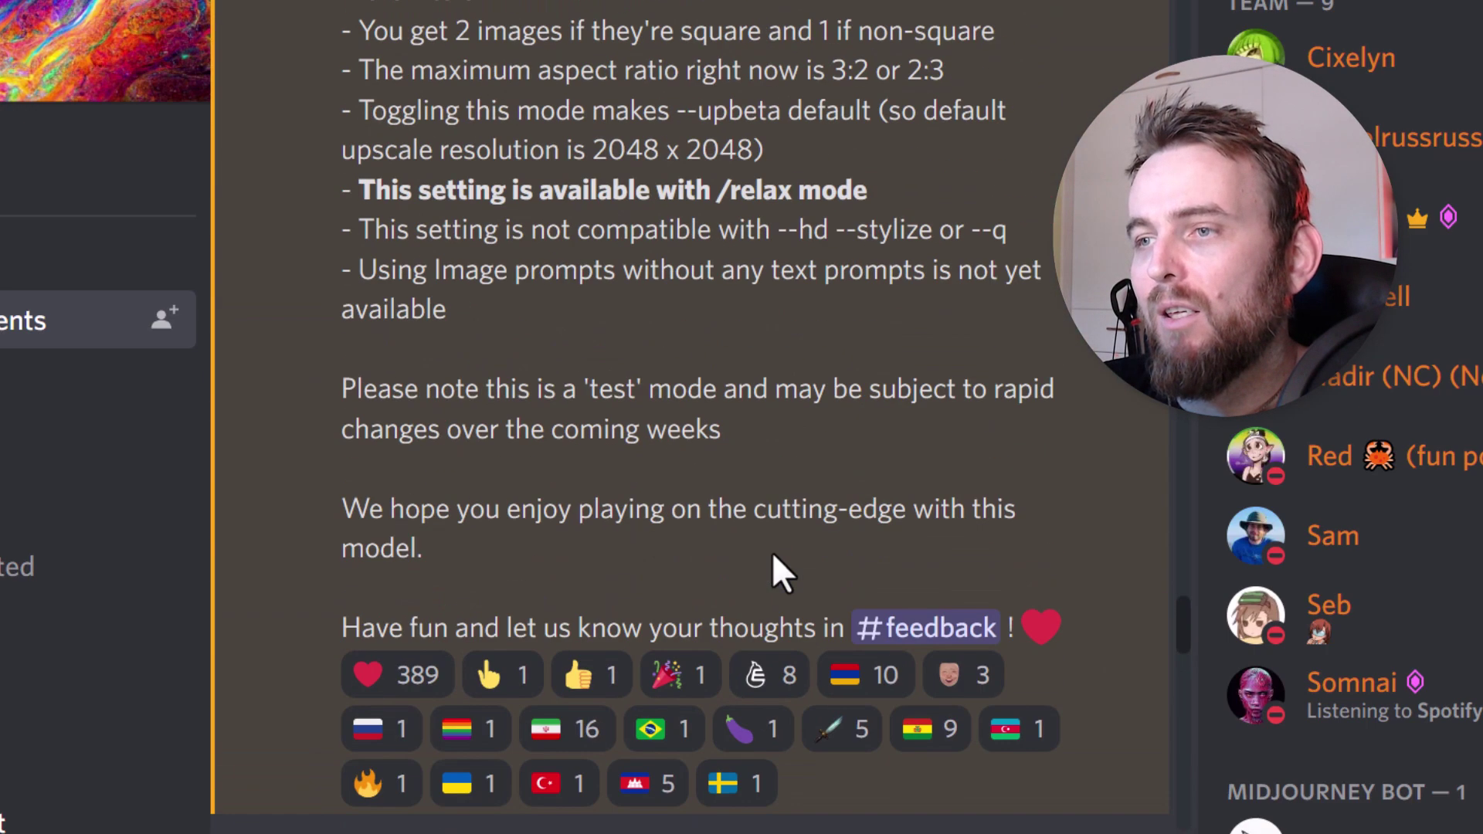
scroll(772, 569, up, 4)
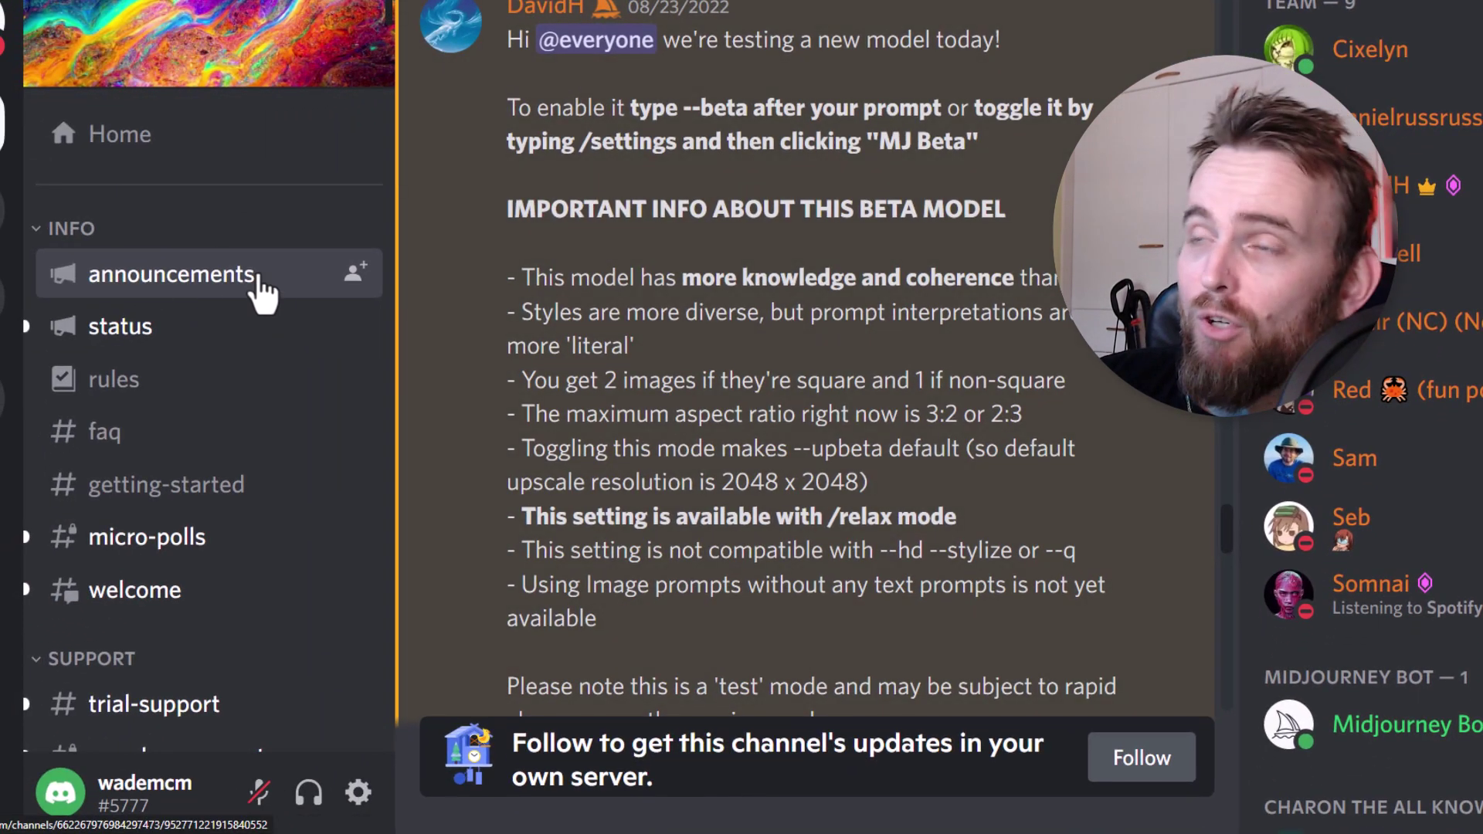
- Switch to the #status channel and browse its updates
click(115, 342)
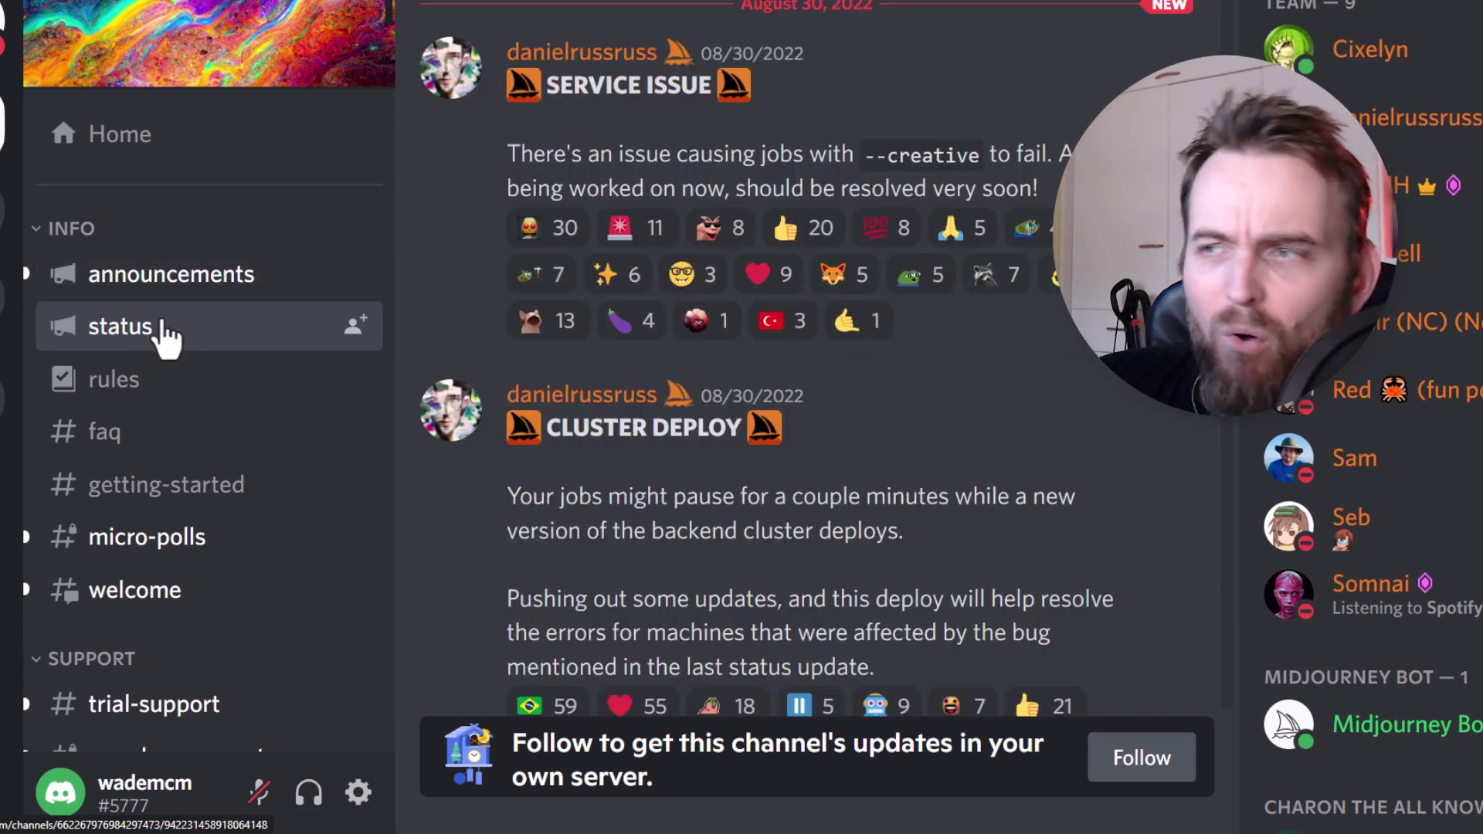
scroll(622, 482, down, 4)
scroll(620, 480, down, 5)
scroll(275, 431, down, 4)
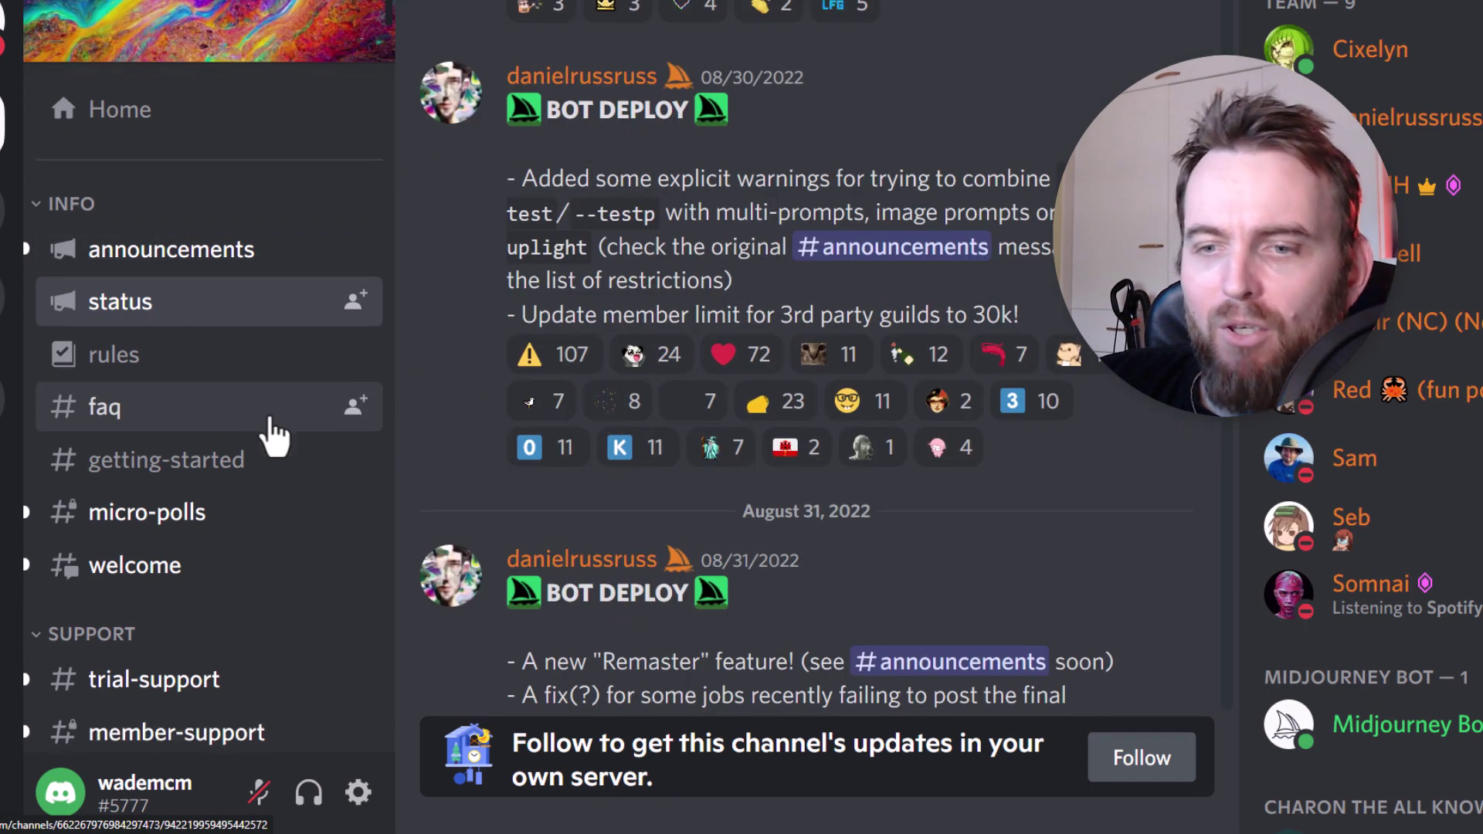
scroll(267, 421, down, 4)
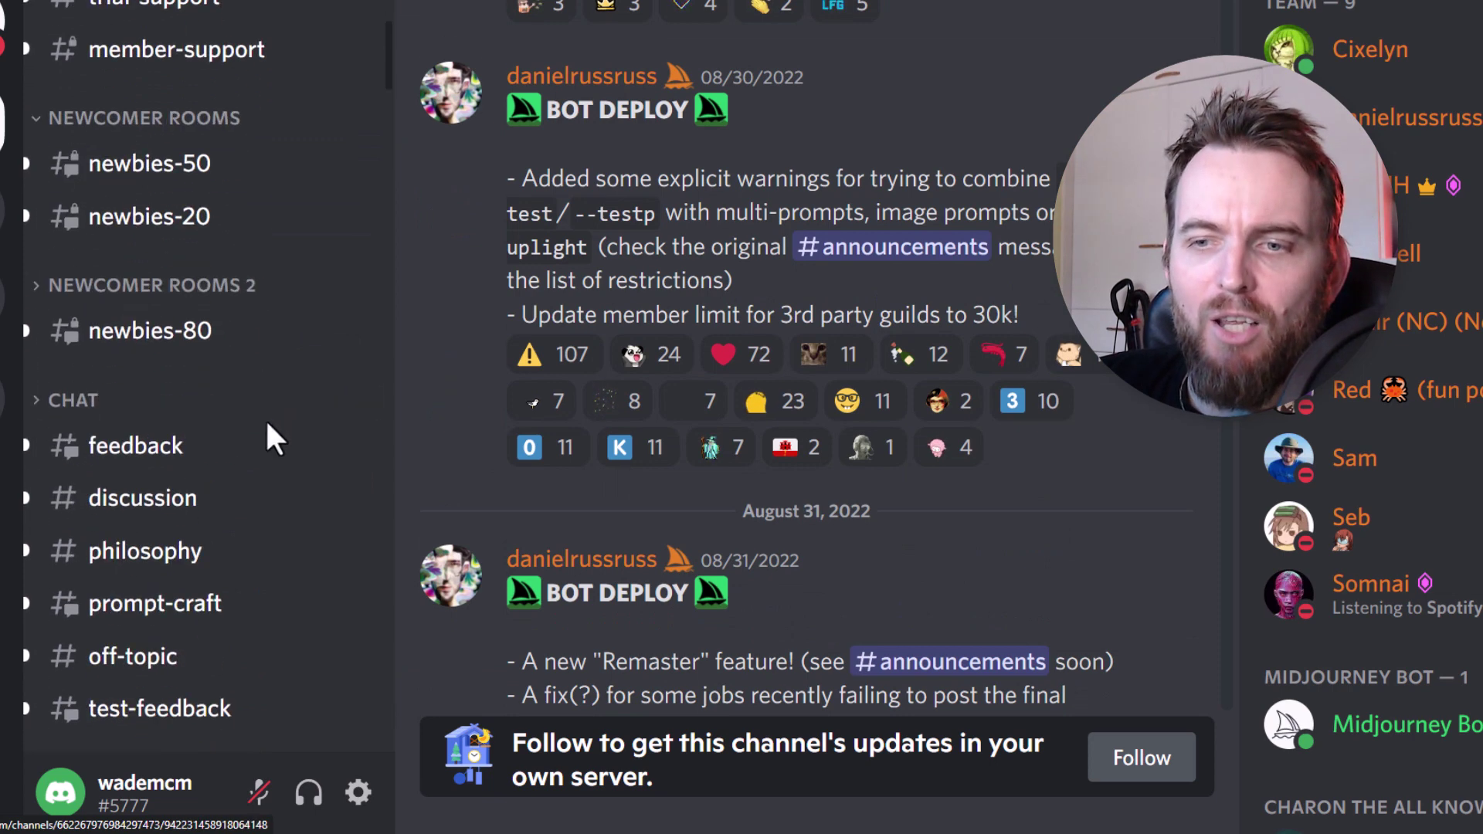
scroll(174, 621, down, 2)
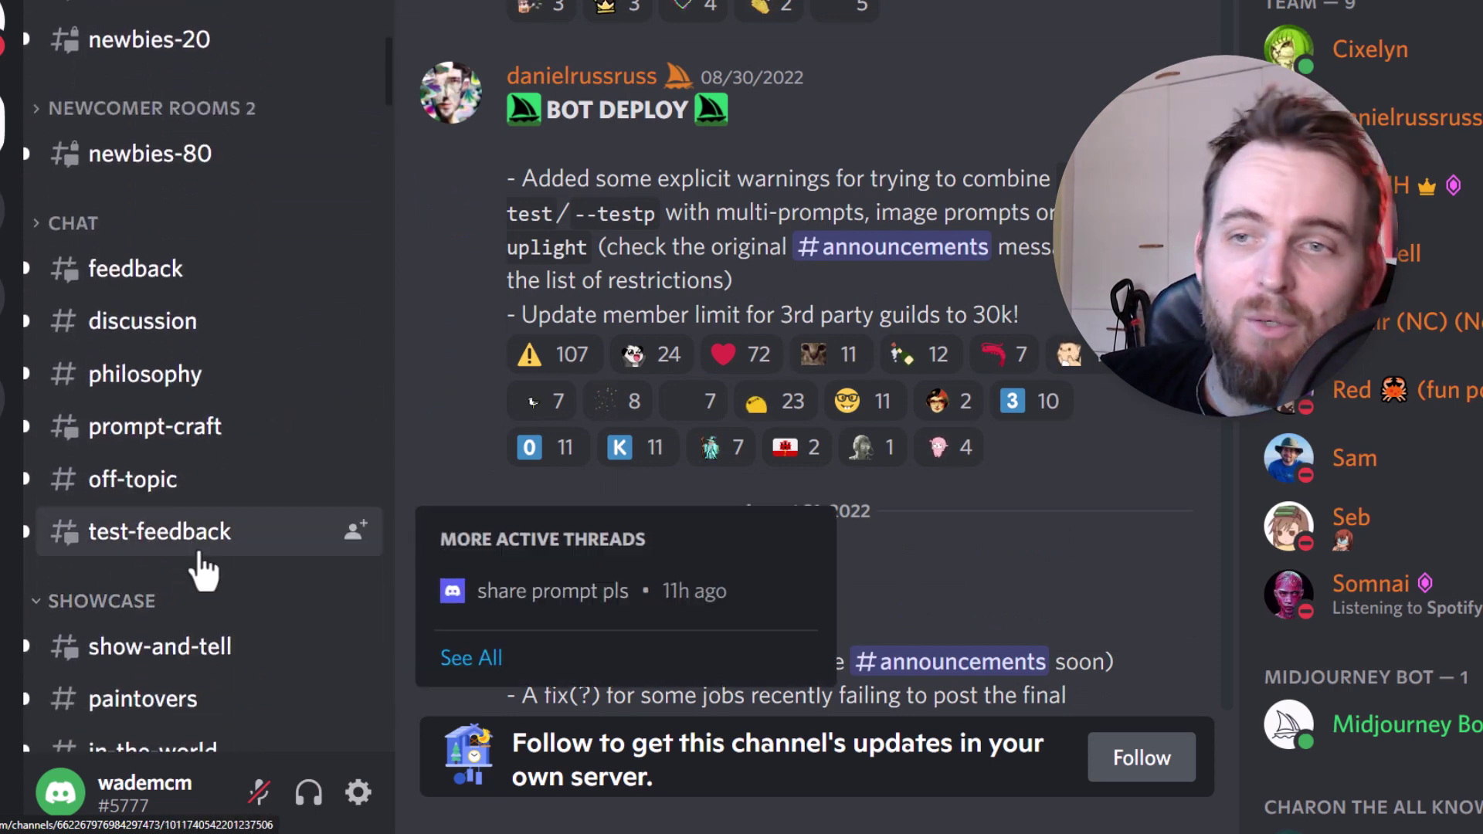
scroll(199, 569, up, 9)
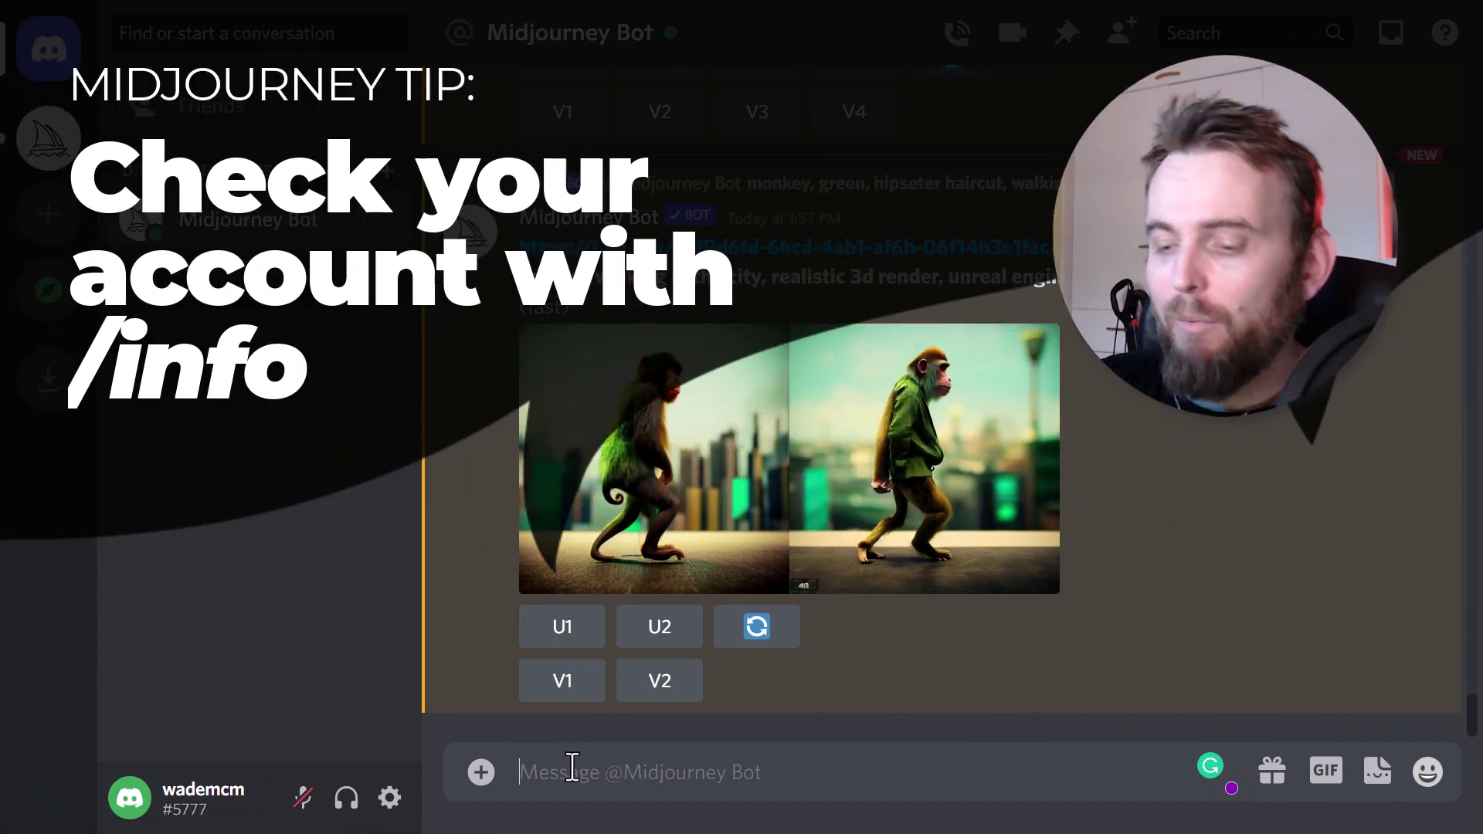
- Send /info to the Midjourney Bot and highlight the Lifetime Usage image count
click(569, 769)
text(/info)
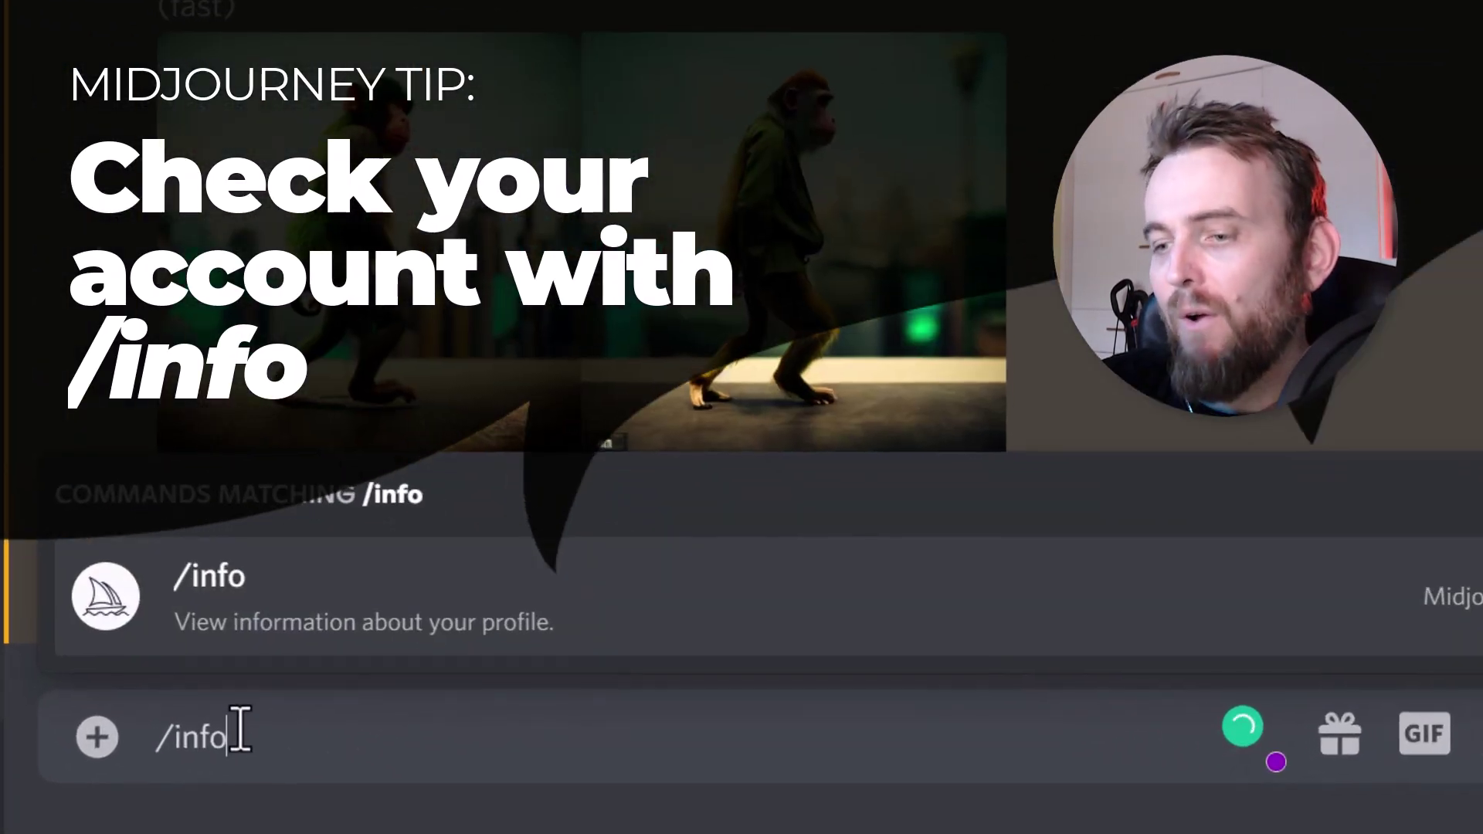
key(Tab)
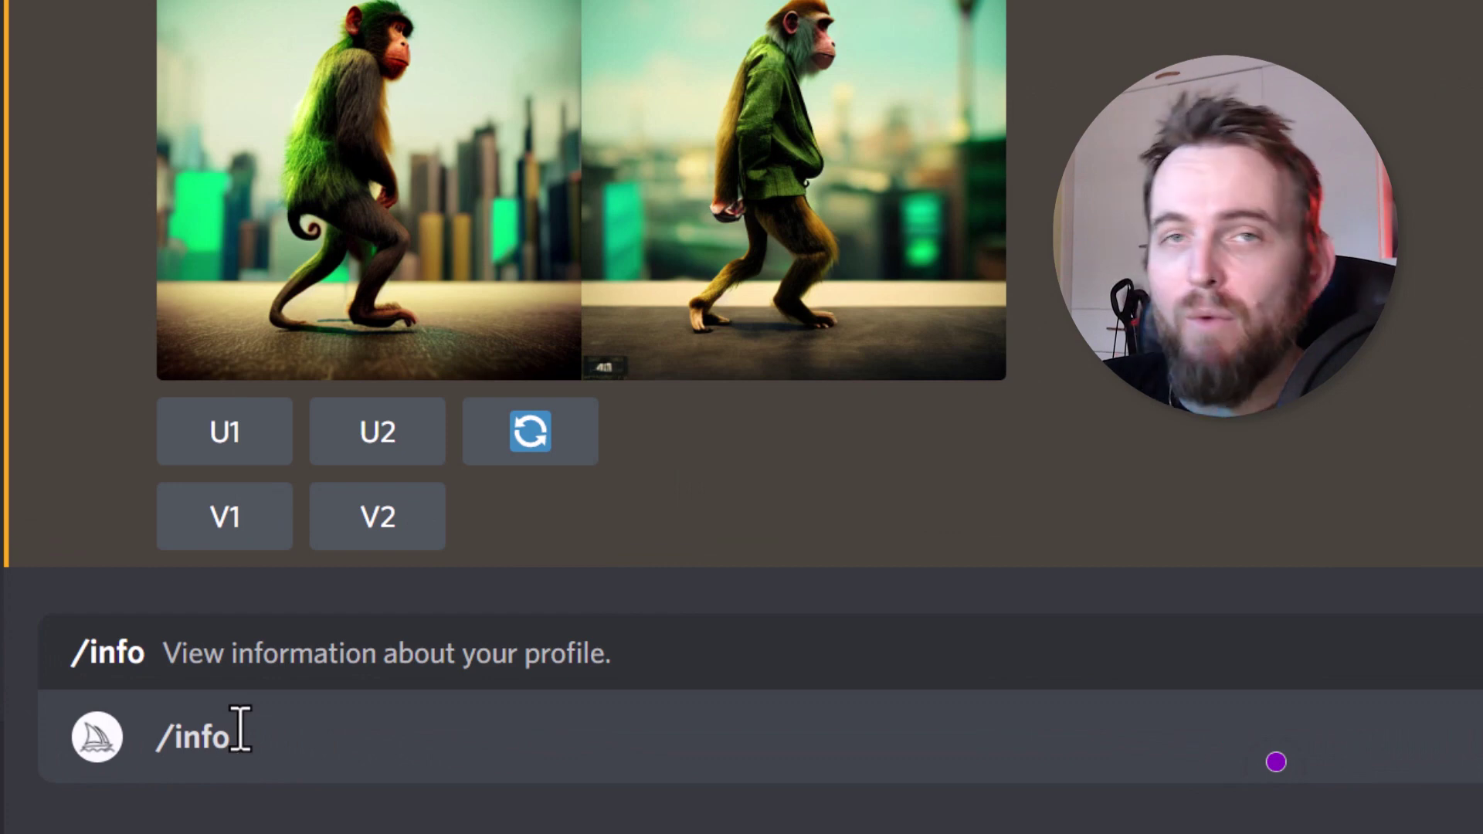
key(Return)
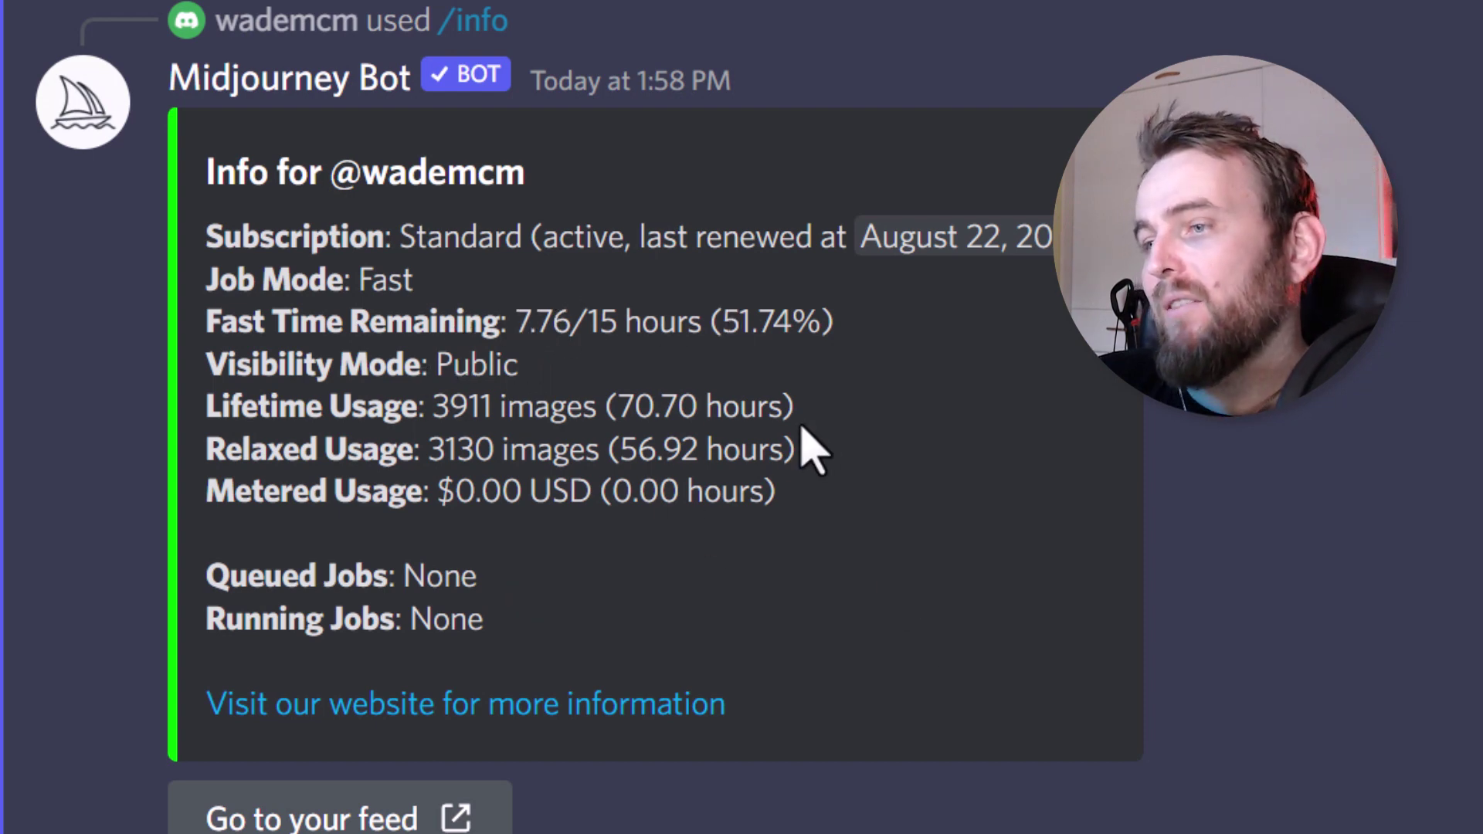
drag(438, 410, 506, 417)
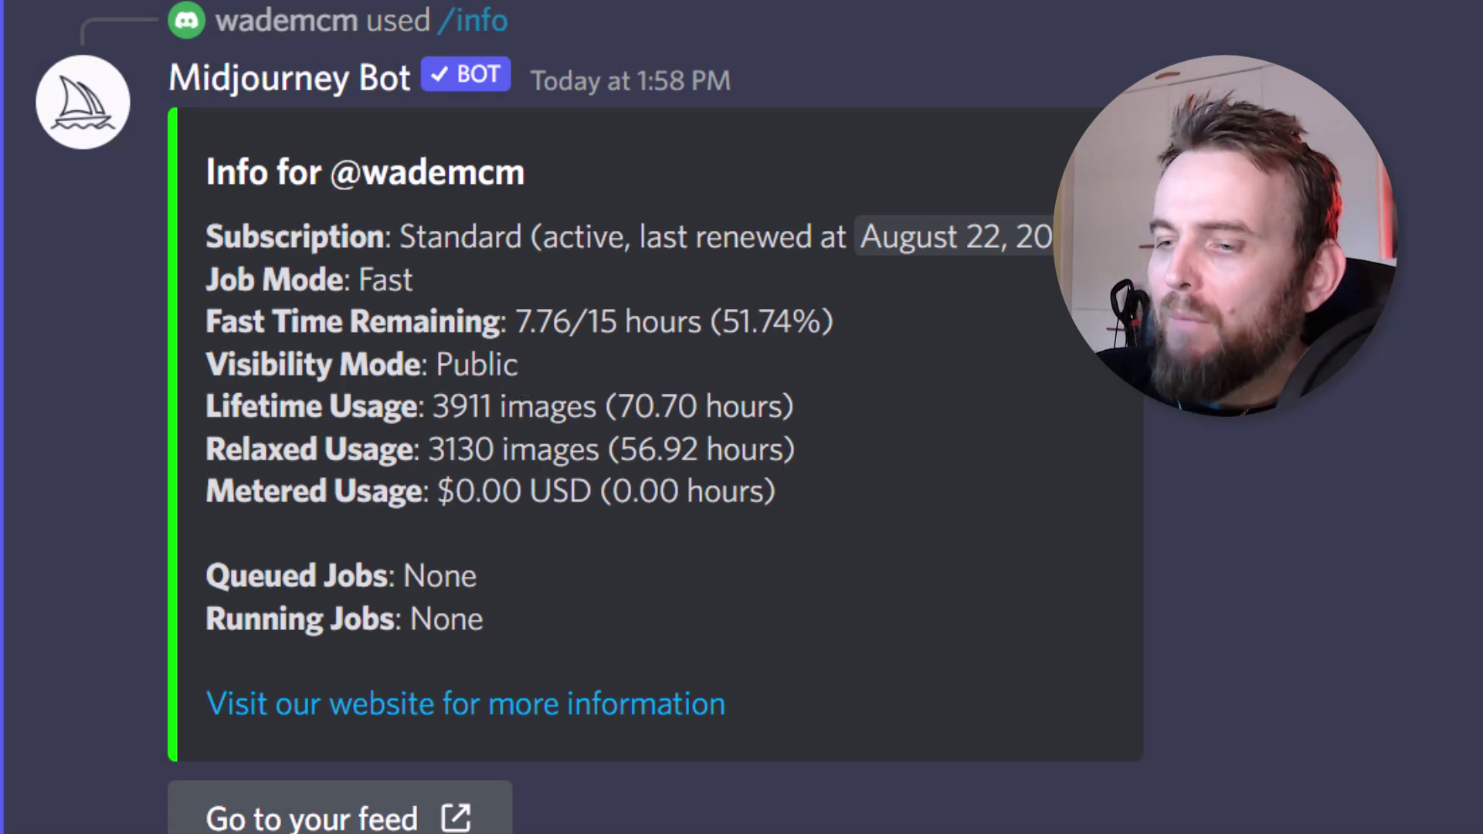
- Send the /settings command to the Midjourney Bot
text(/settinh)
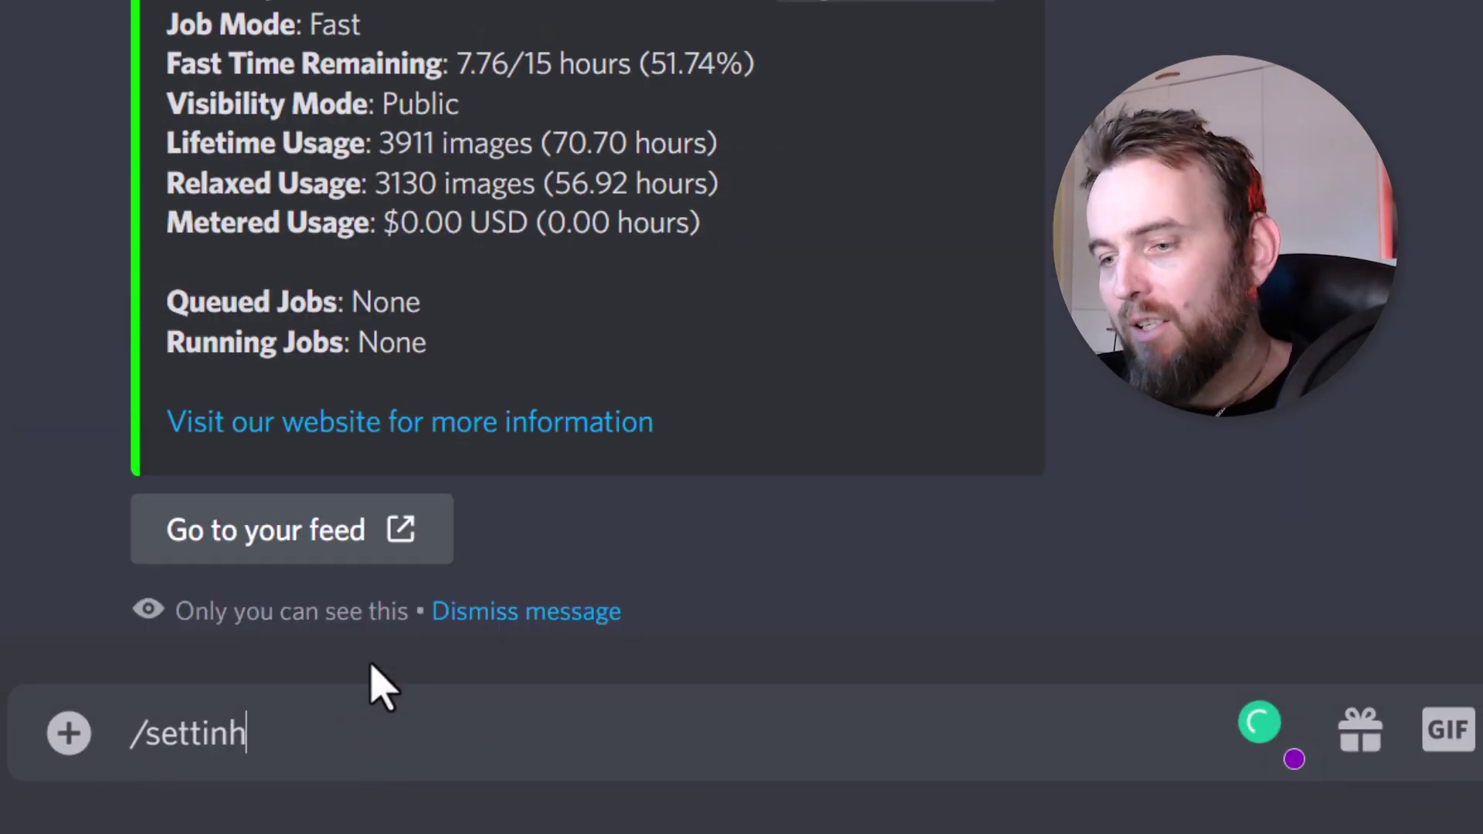
key(BackSpace)
text(gs)
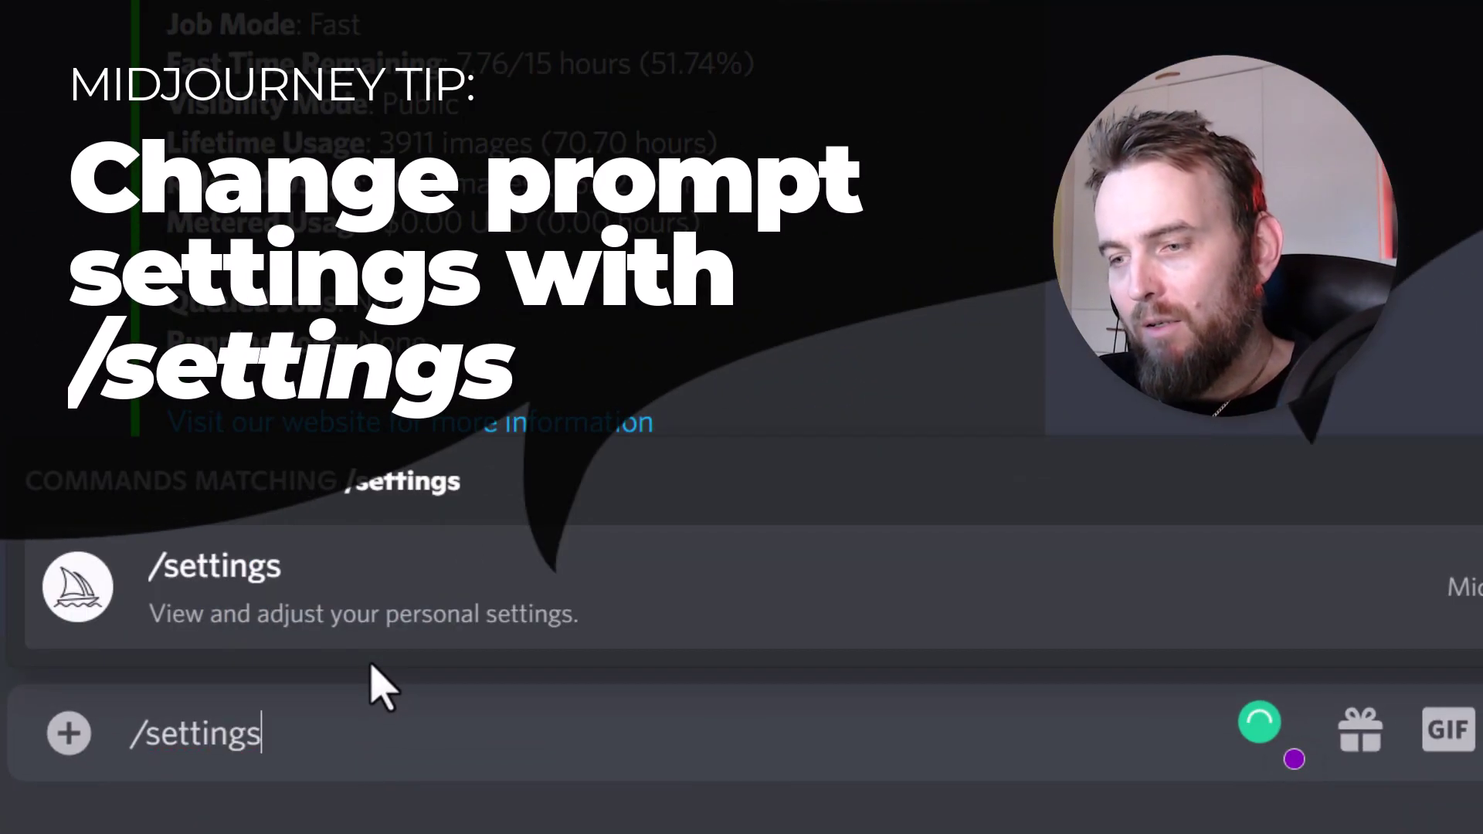
key(Tab)
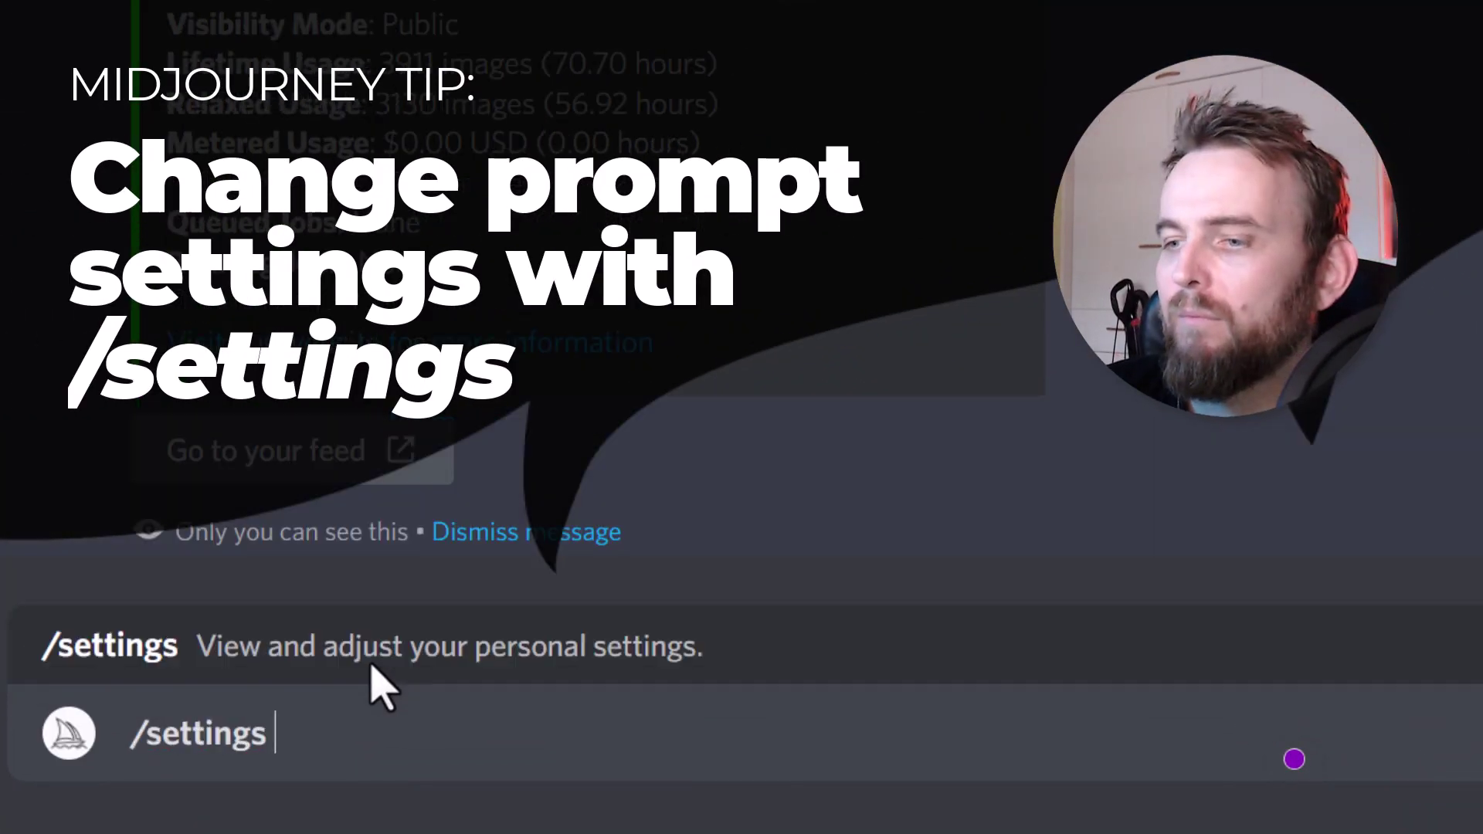
key(Return)
- Delete the stray backslash left in the message box
text(\)
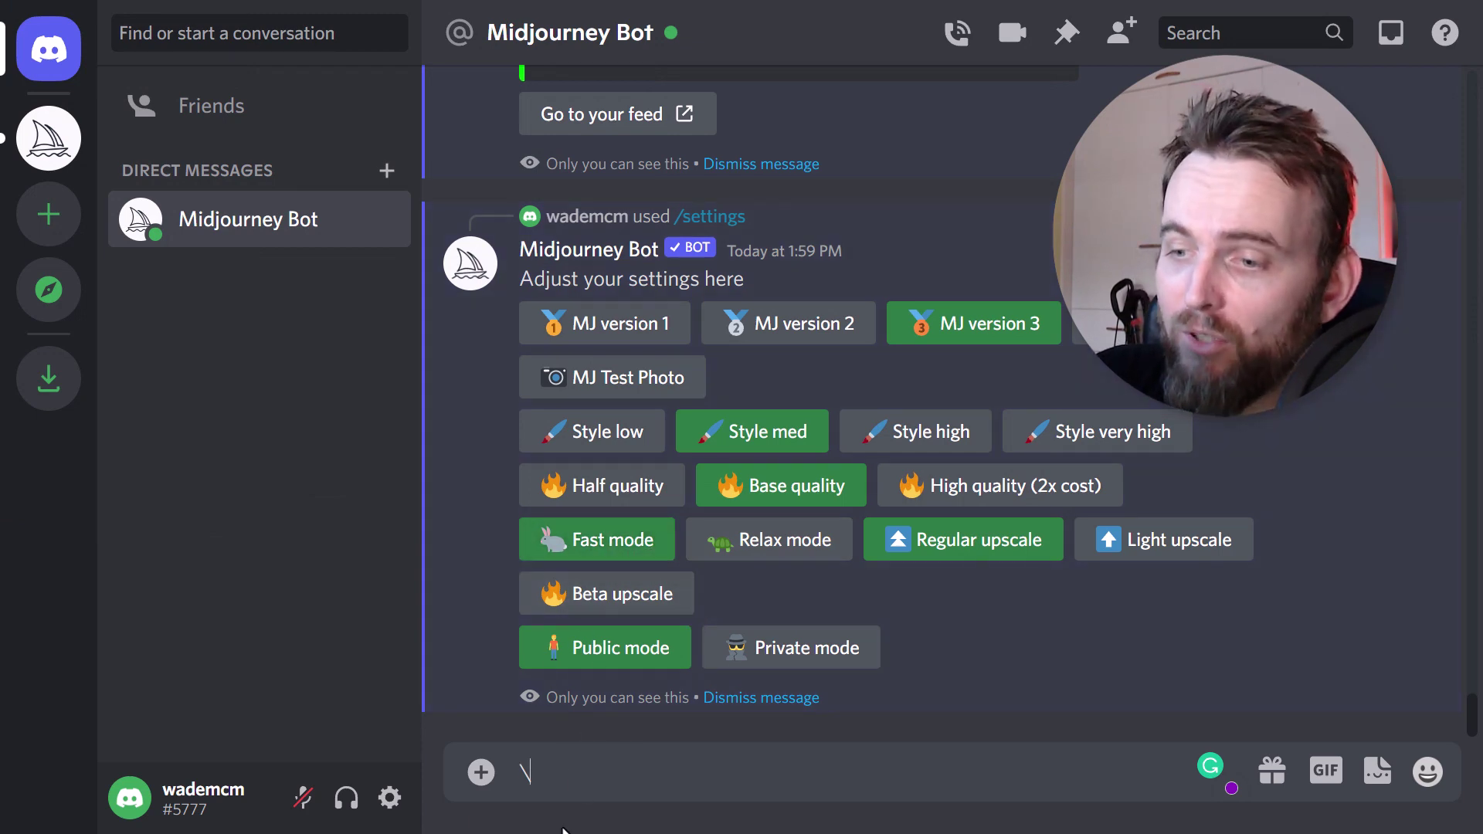
drag(580, 782, 450, 772)
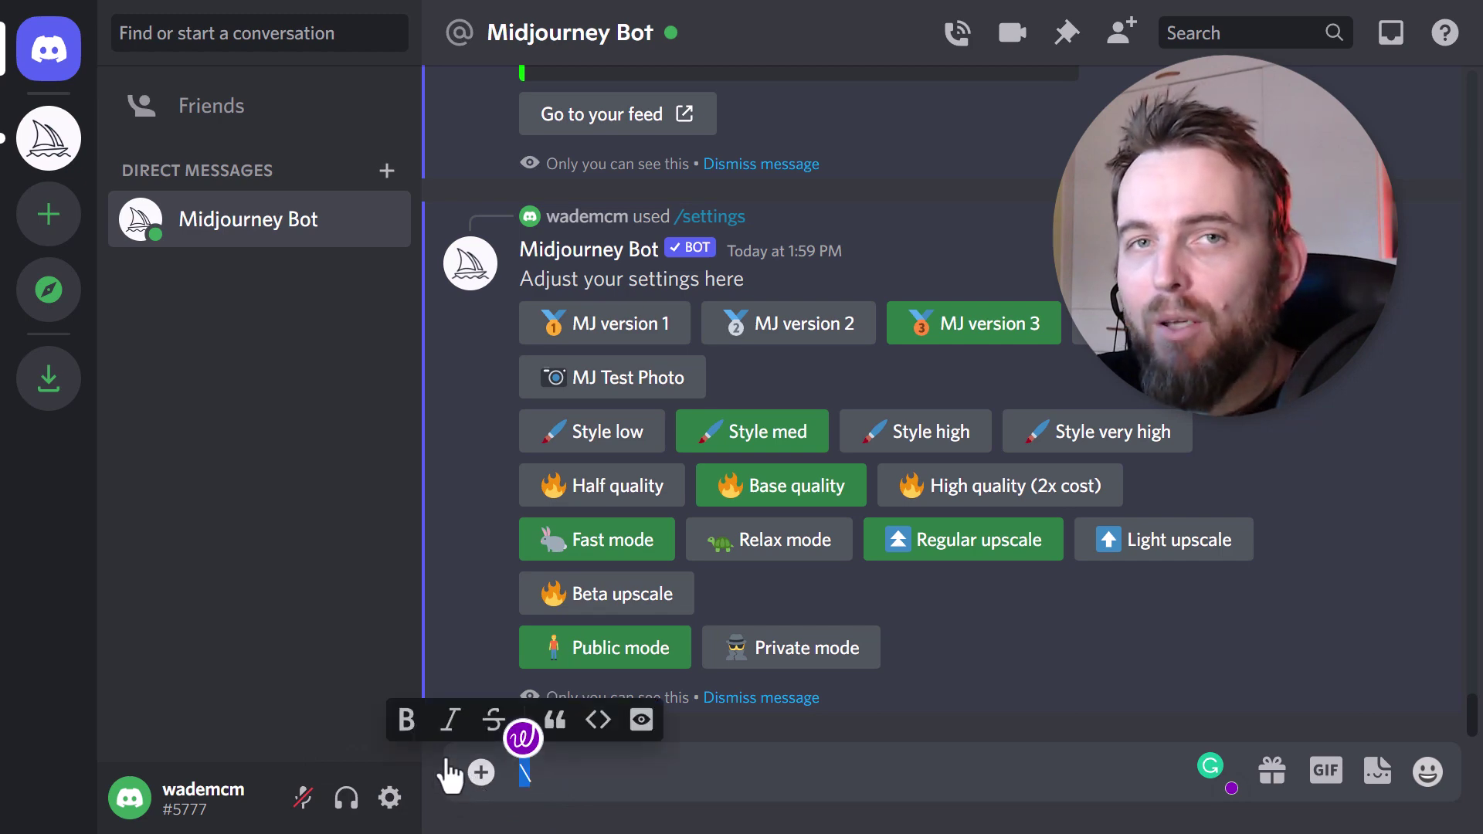
key(BackSpace)
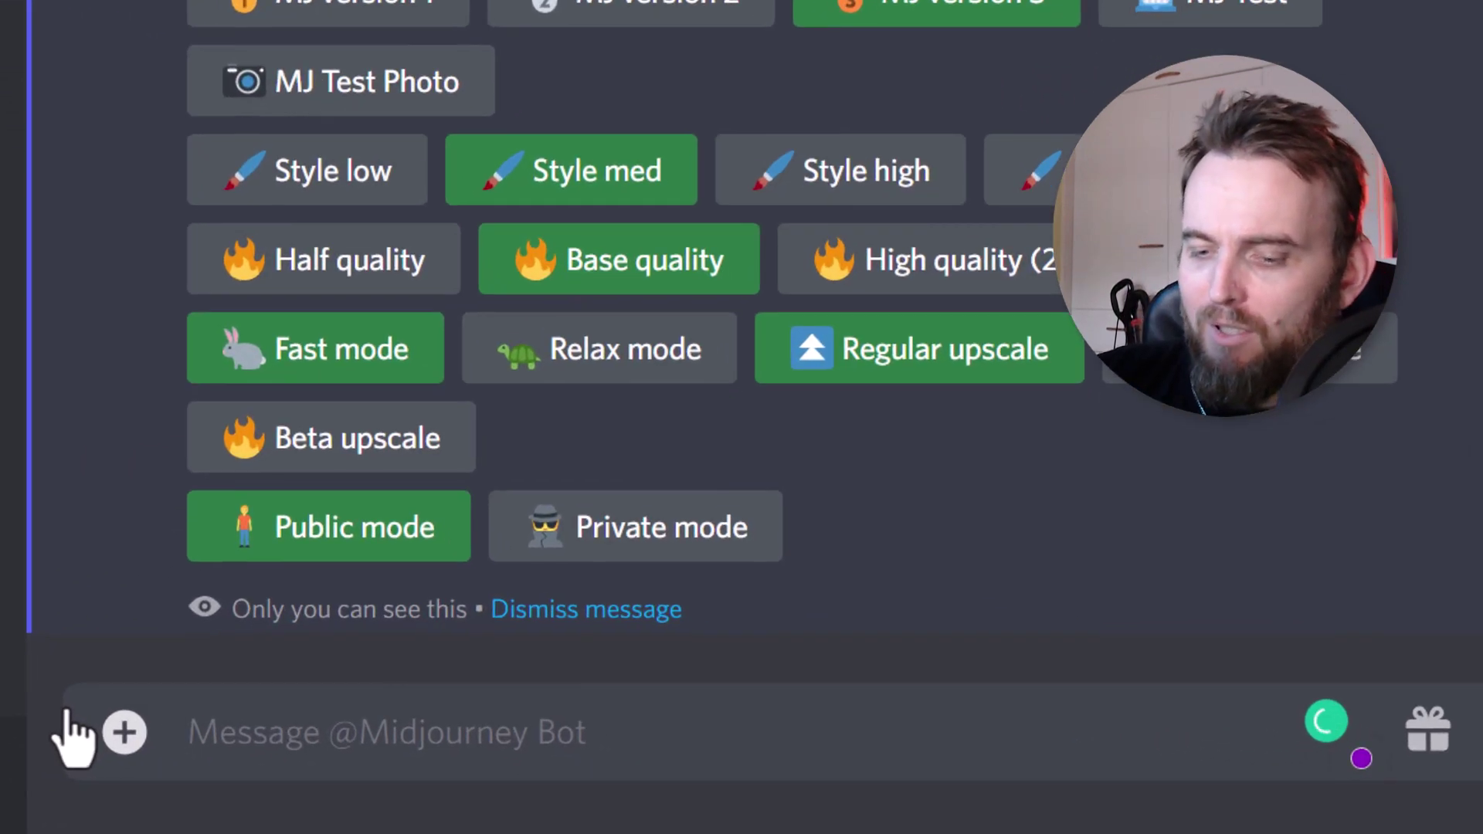
- Send the /relax command to the Midjourney Bot
text(/)
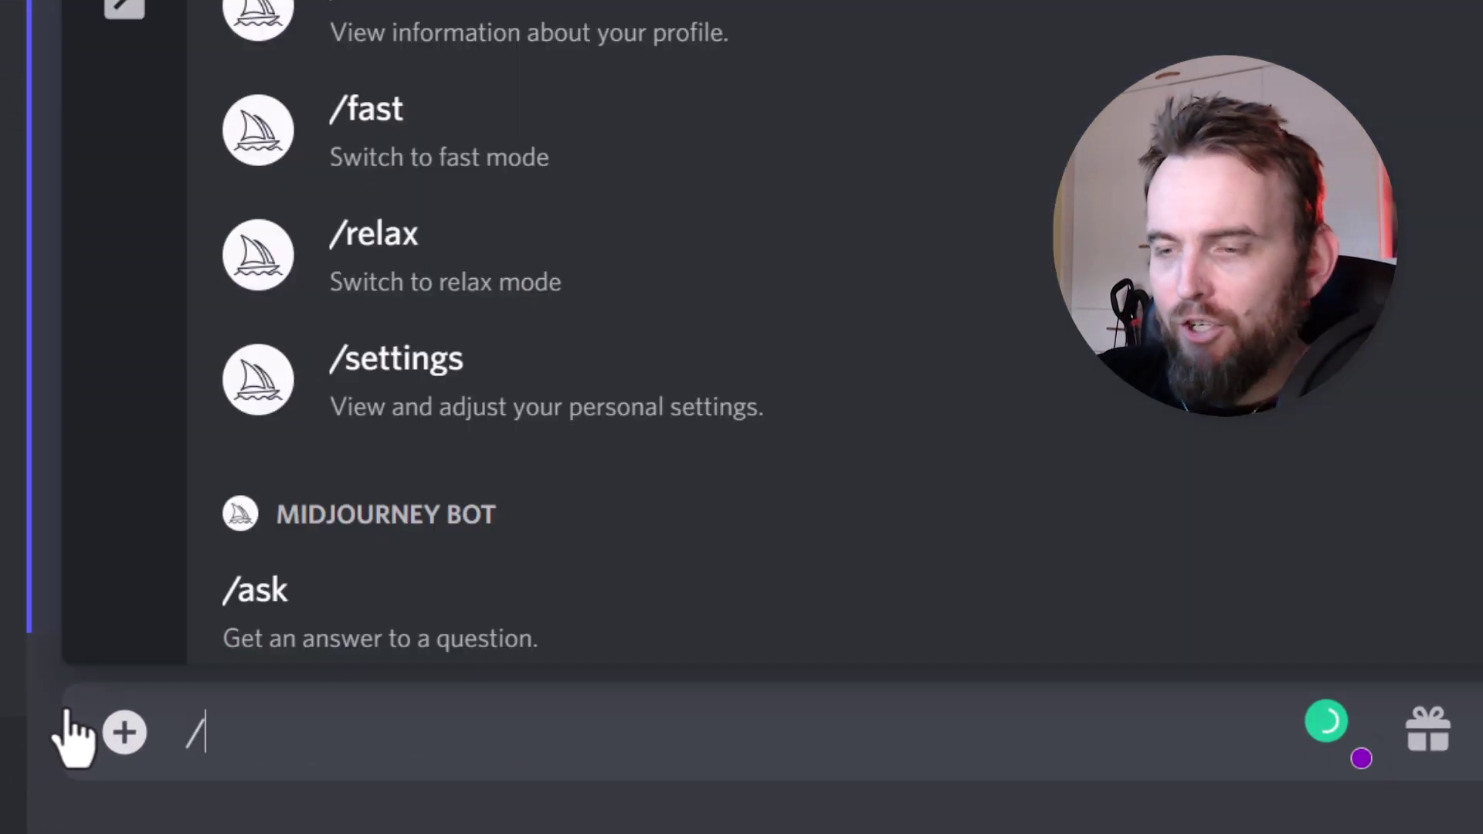
text(relax)
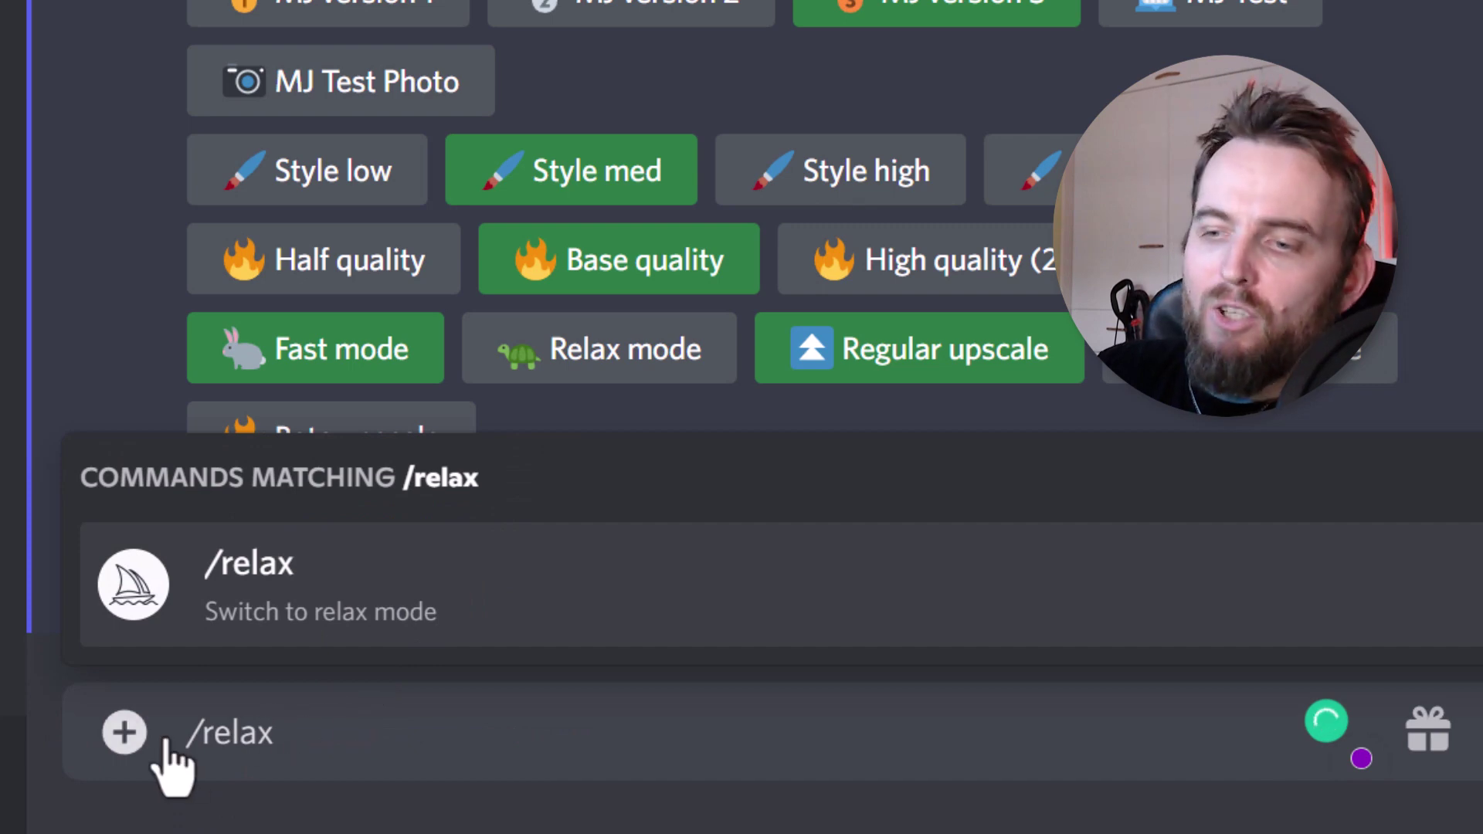
key(Return)
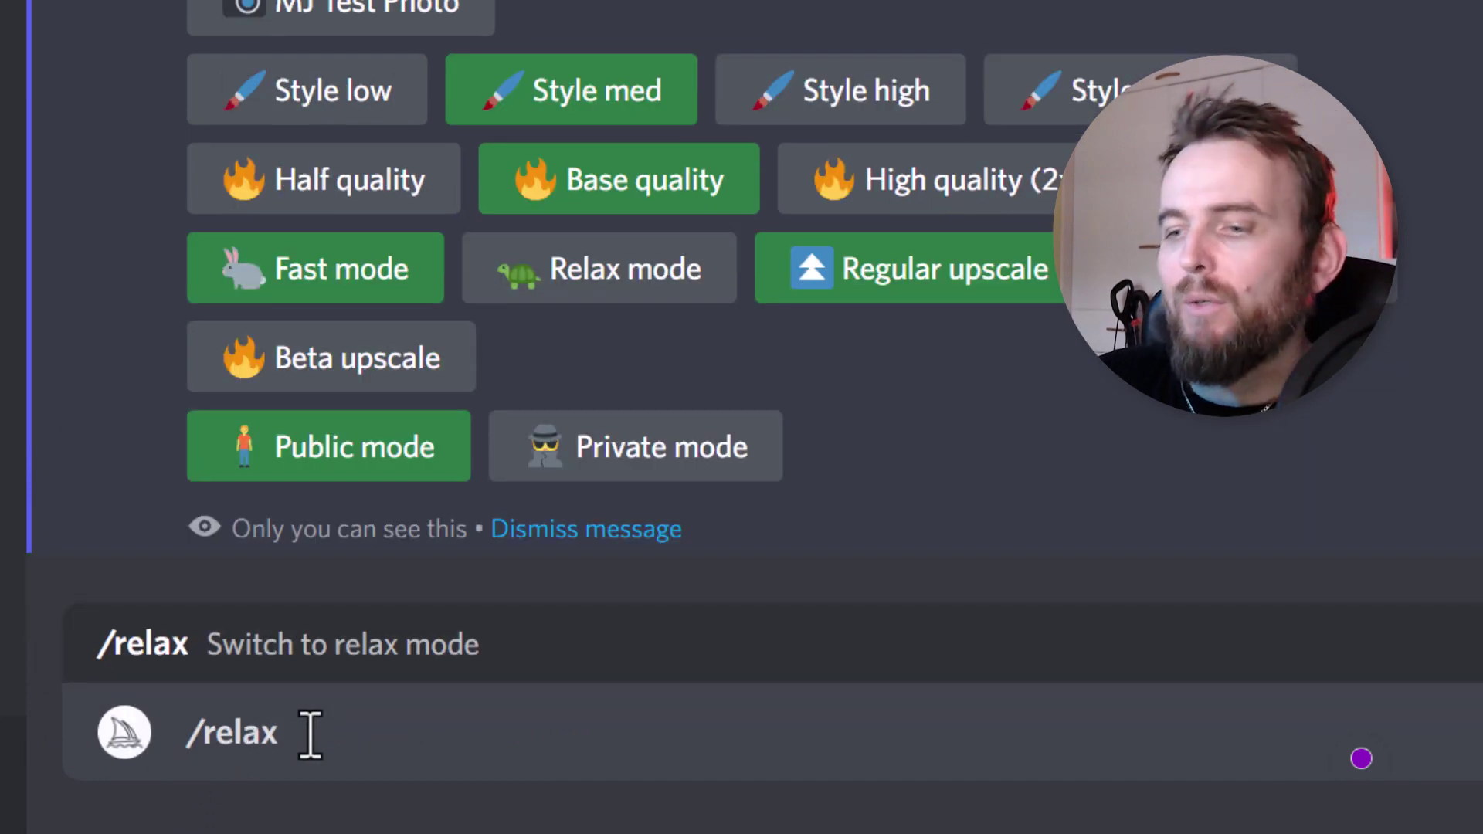
key(Return)
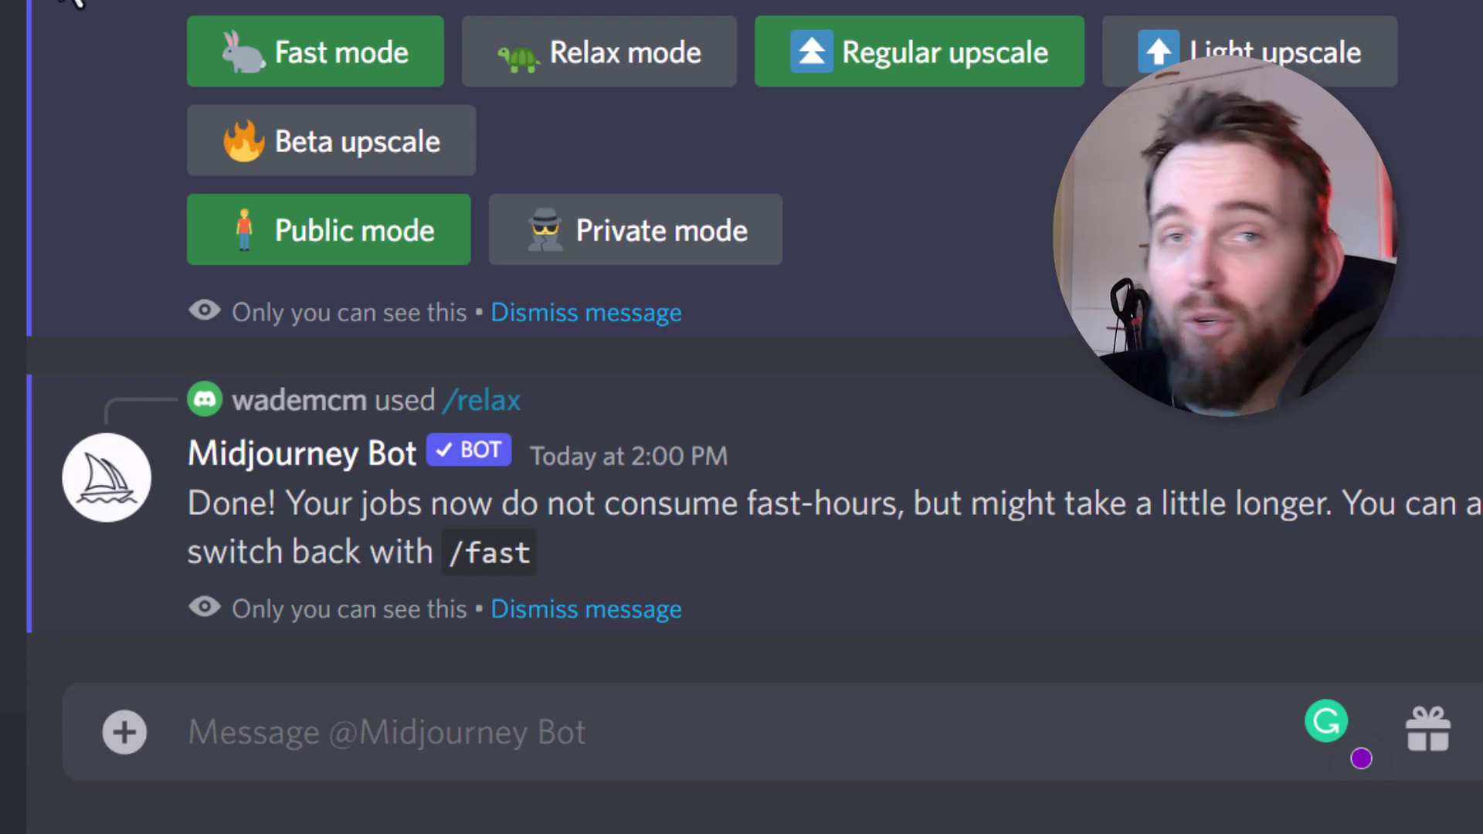
- Open the Midjourney Bot DM and scroll to older relaxed-mode renders like 'slimey evil baby'
text(/fas)
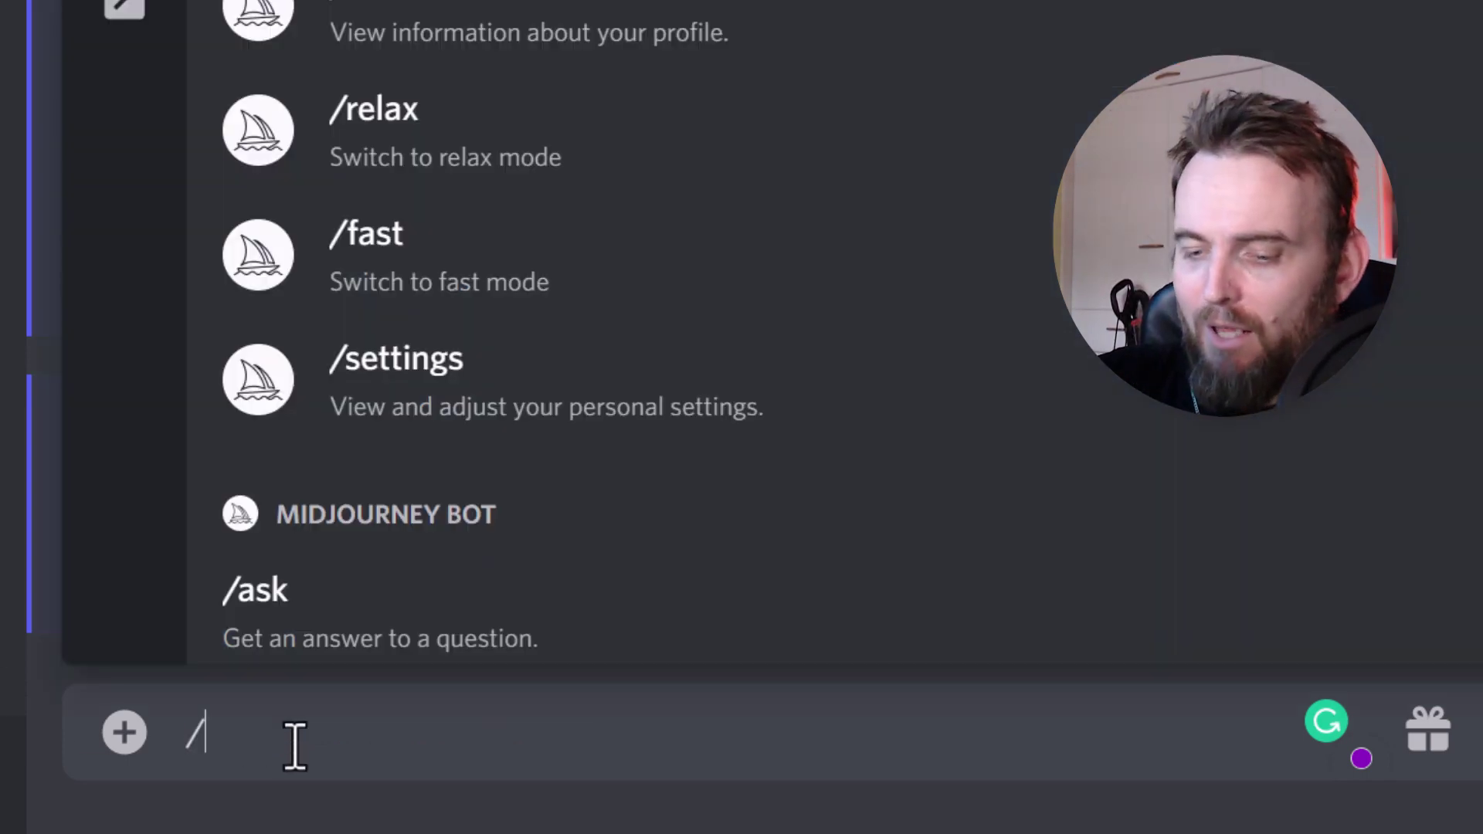
text(t)
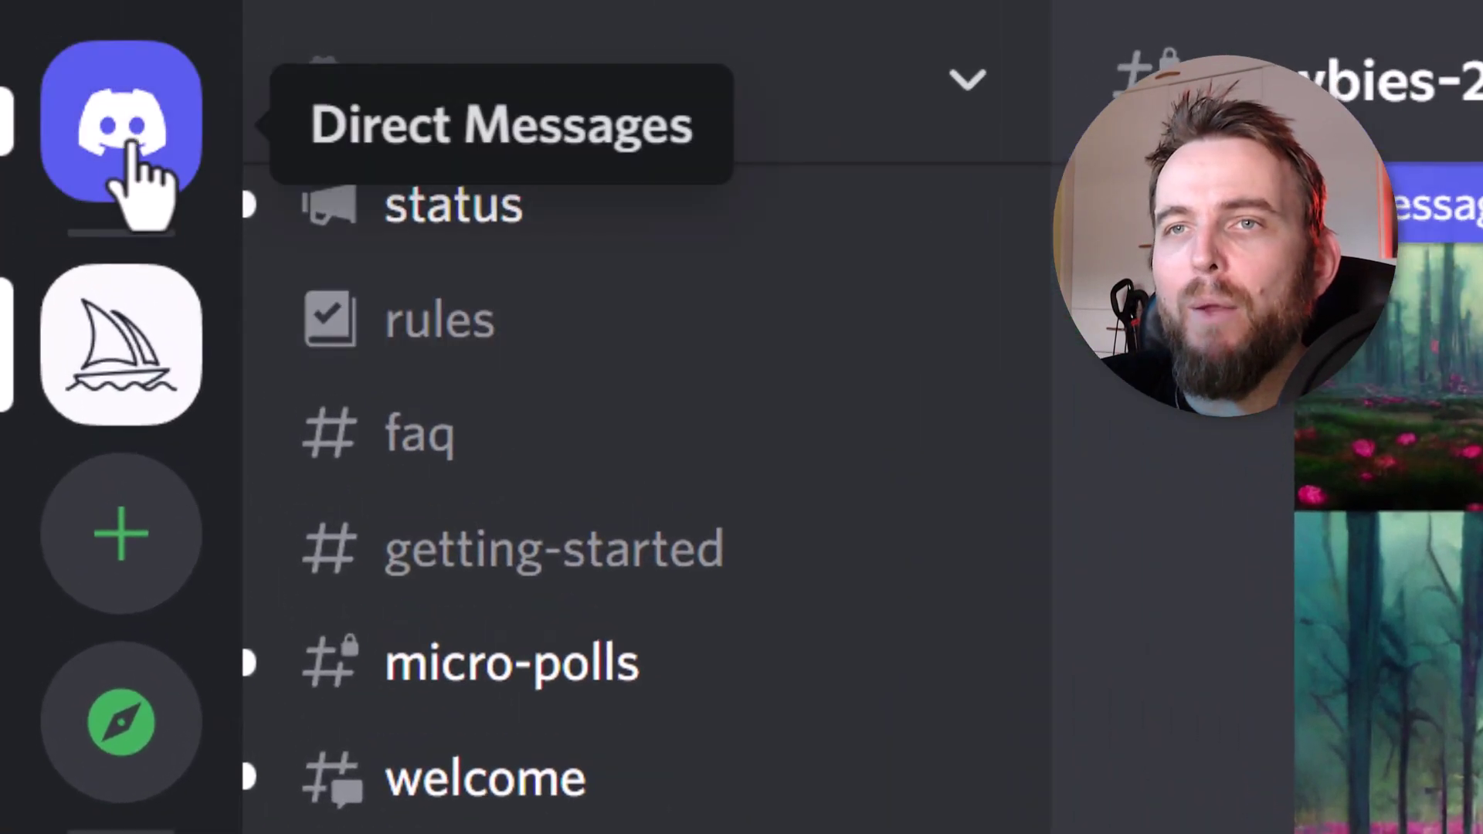
click(133, 185)
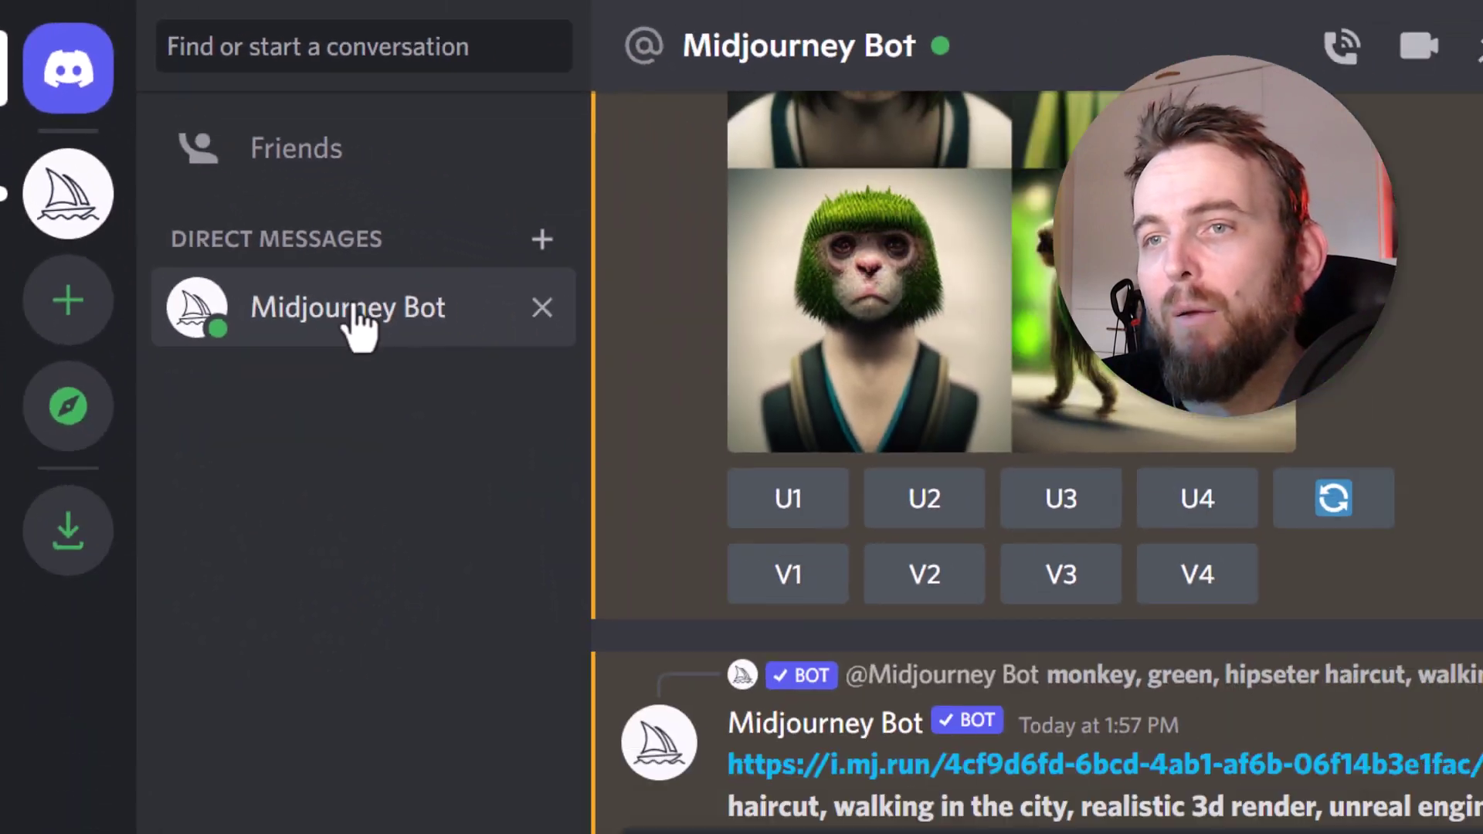
text(/fast)
scroll(770, 735, down, 2)
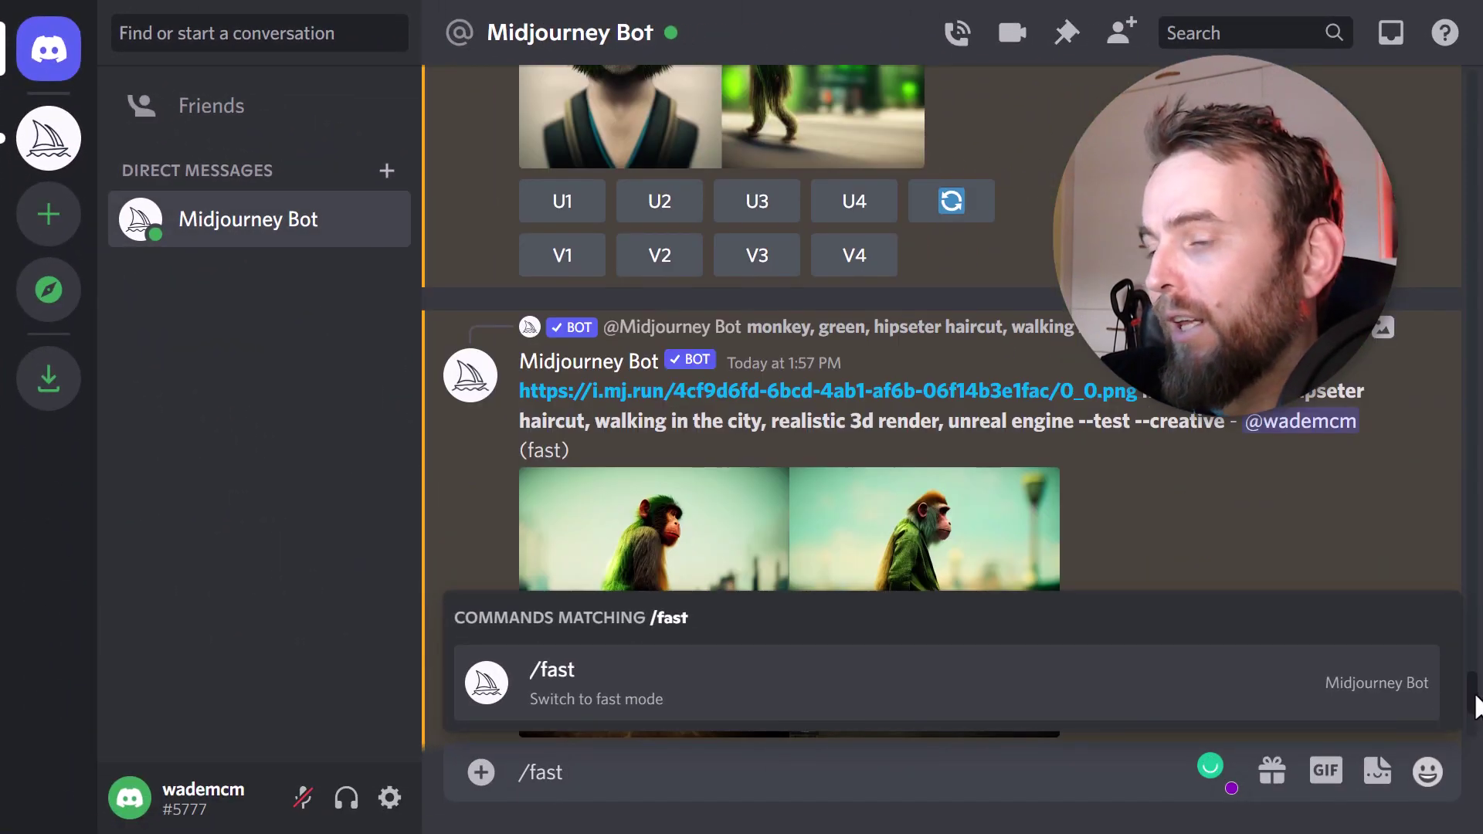
mouse_move(1475, 704)
mouse_down()
mouse_move(1476, 726)
mouse_move(1475, 692)
mouse_up()
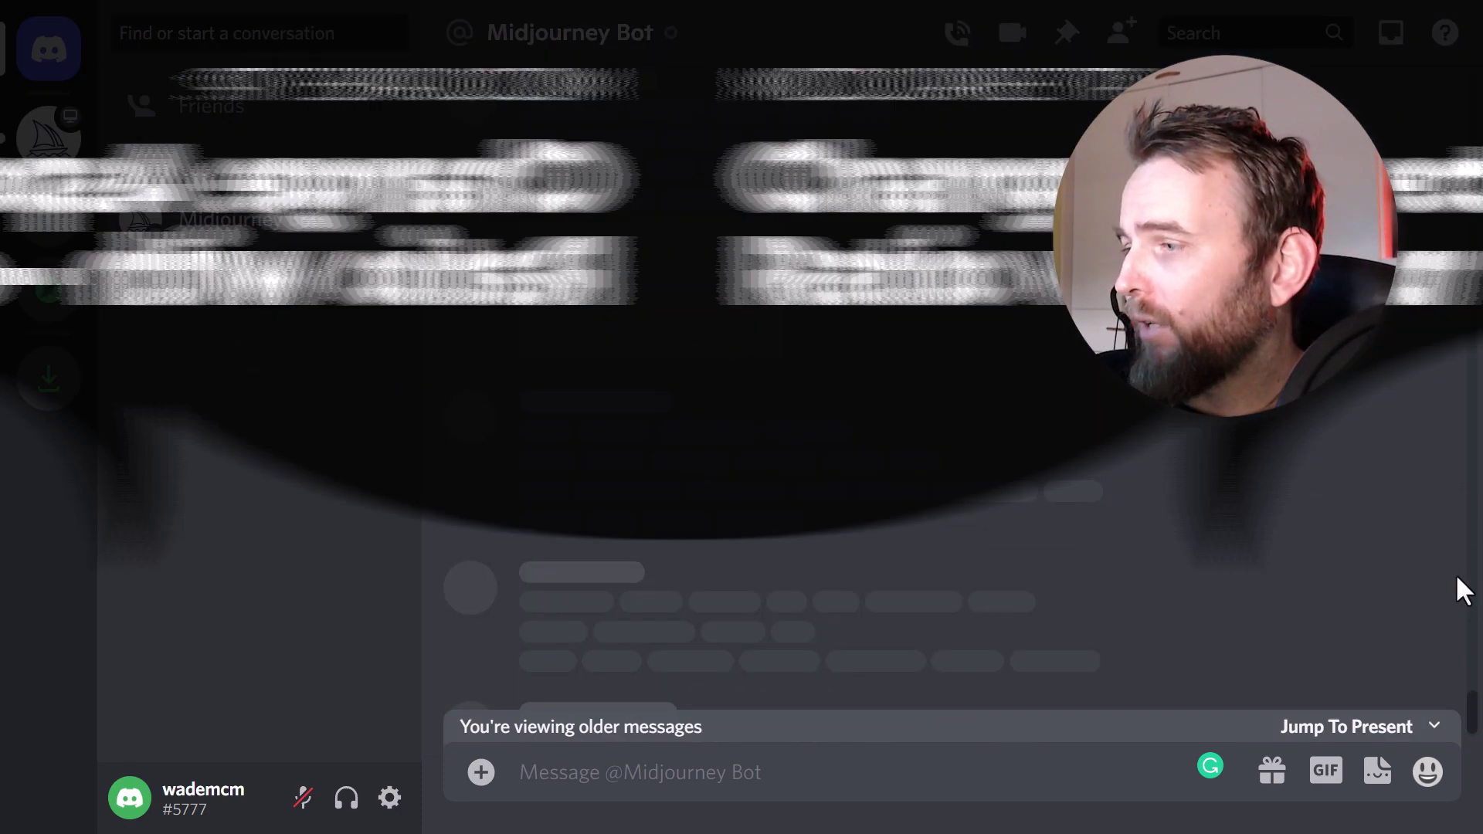
- Compose '/imagine a big alien --ar 2:1', trying 1:1 and 1:2 ratios first
text(/im)
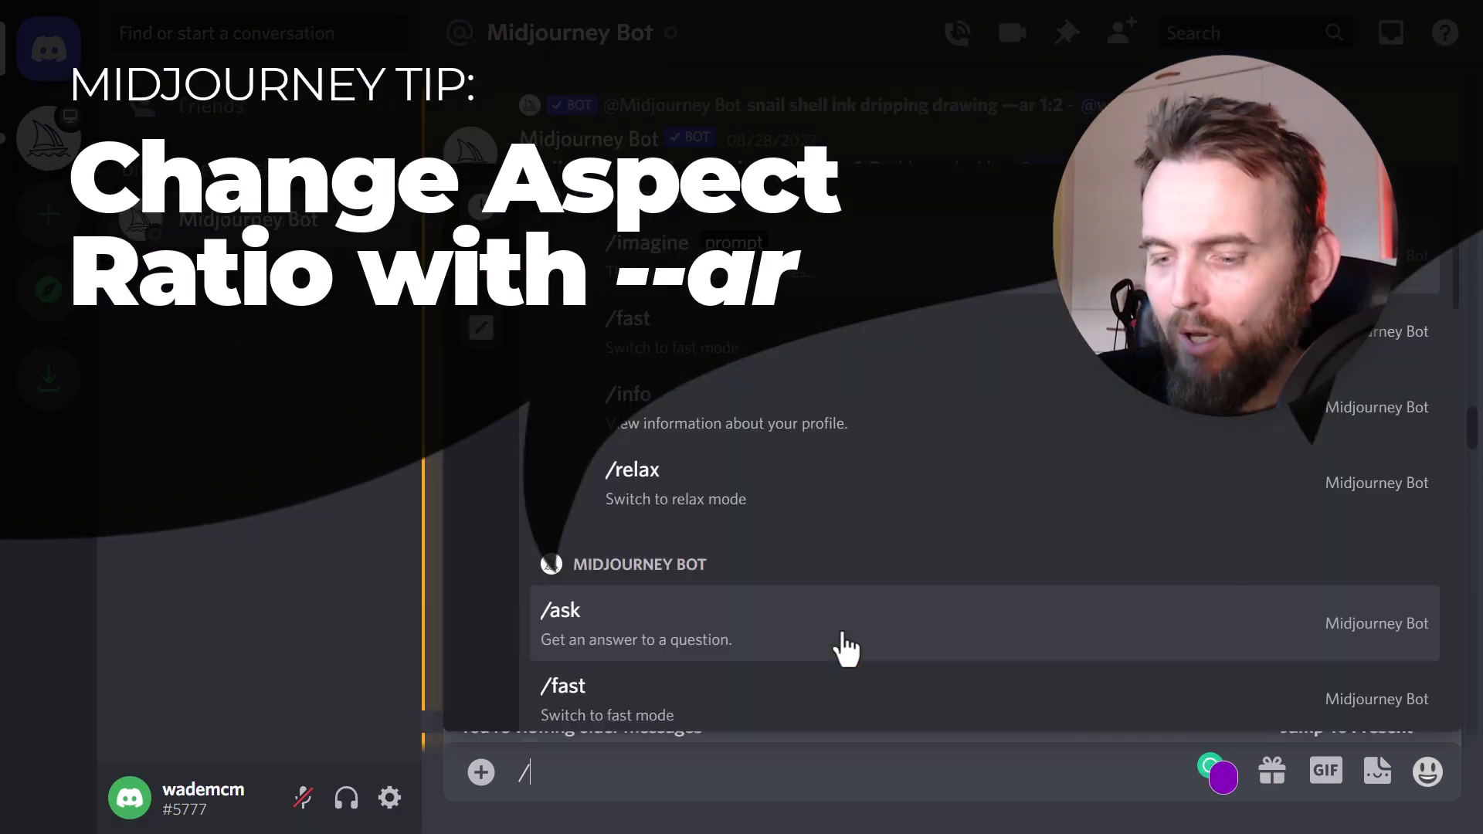
key(Tab)
text(a big )
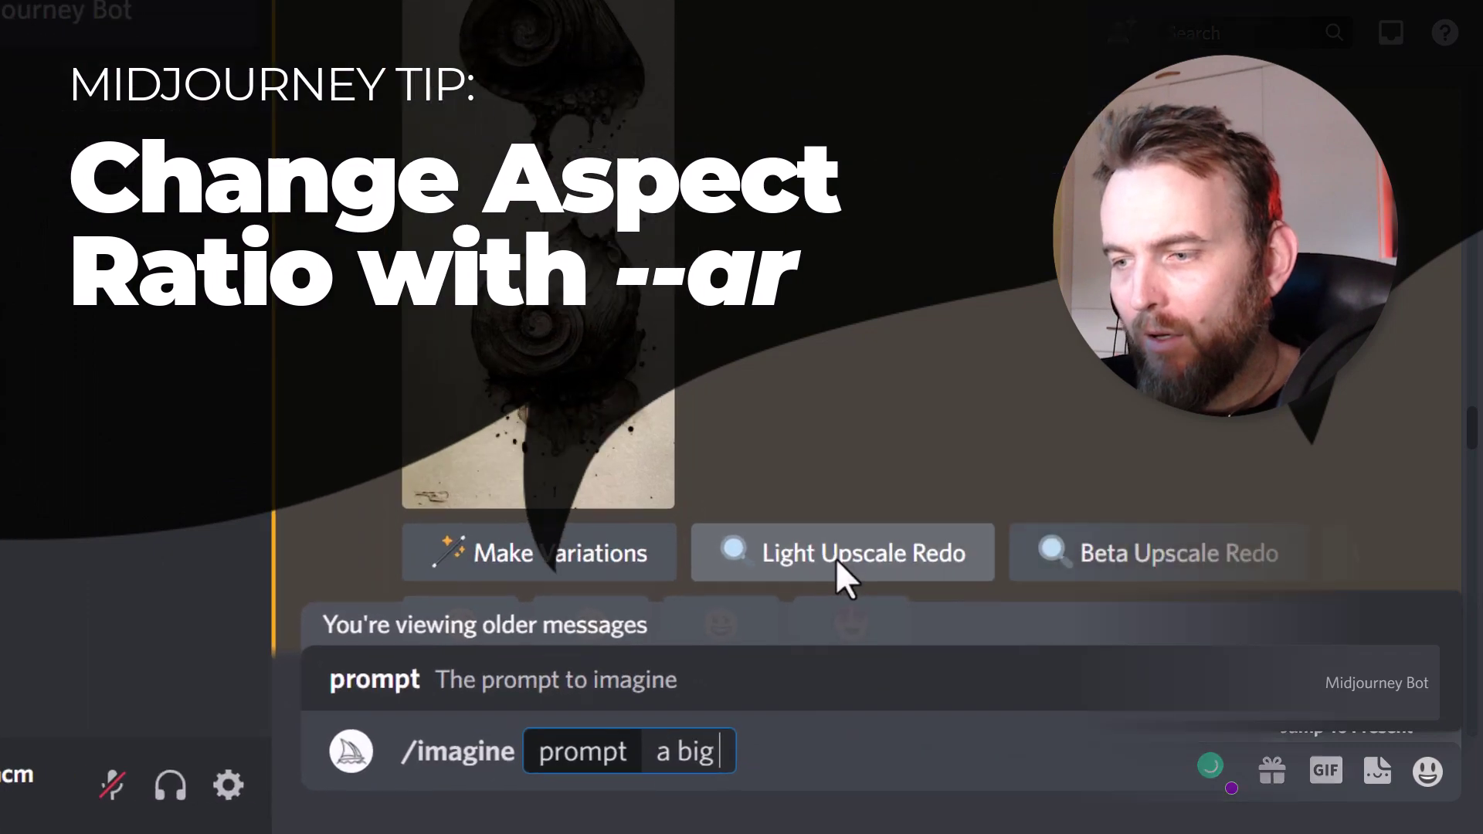
text(alien -)
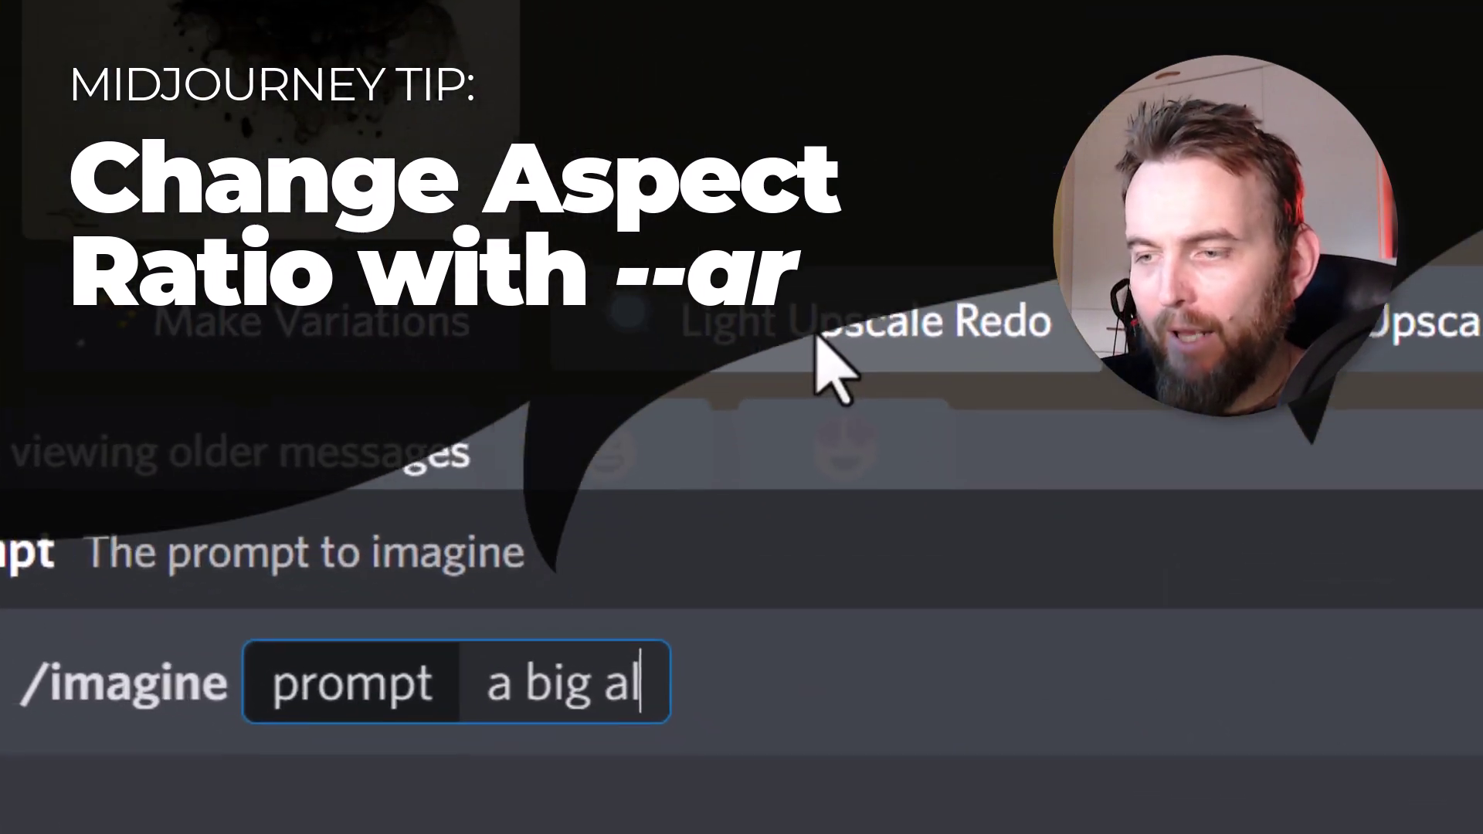
text(-ar)
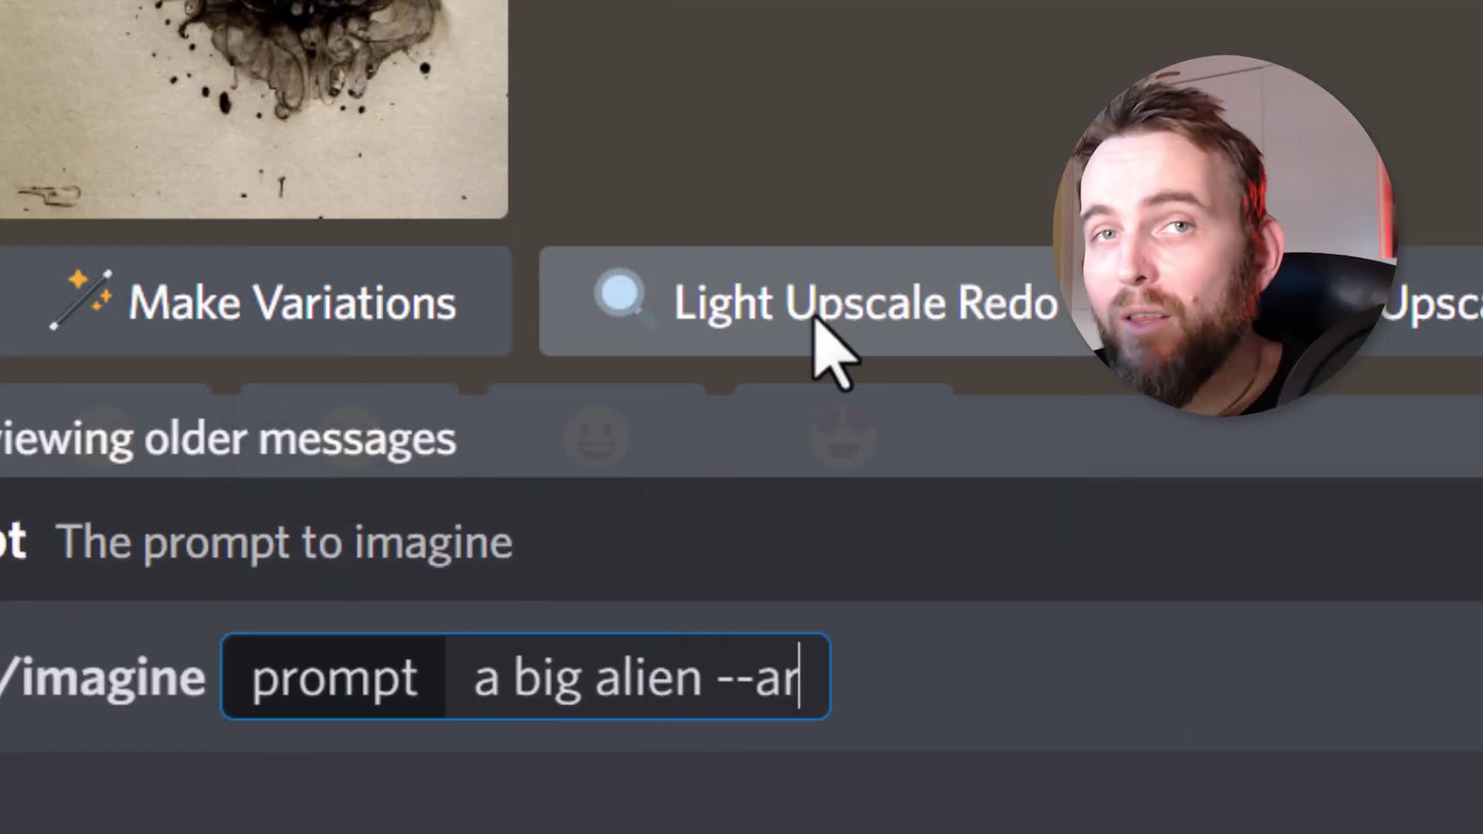
text( 1:1)
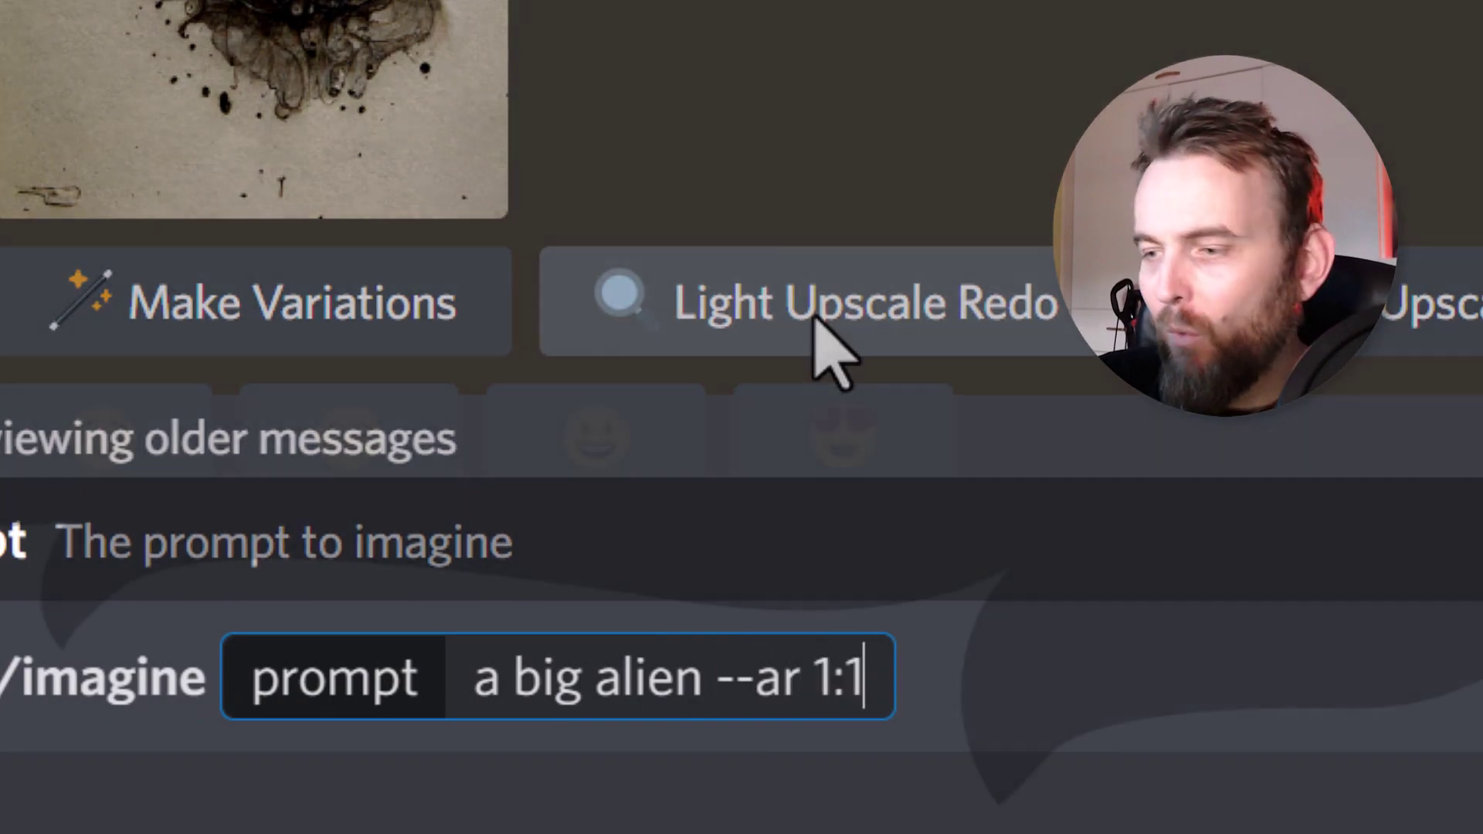
key(BackSpace)
text(2)
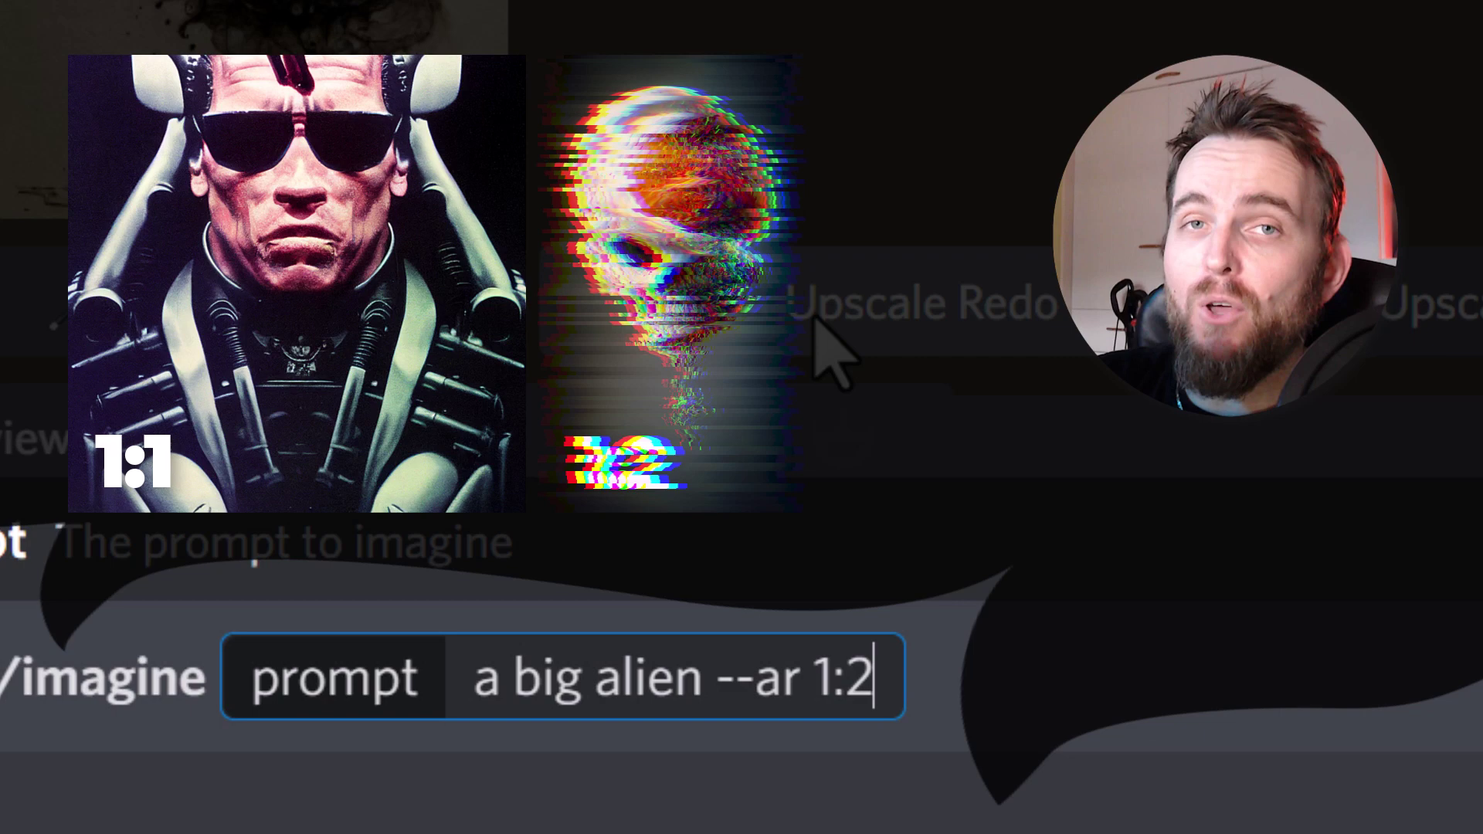
key(BackSpace)
key(BackSpace)
key(BackSpace)
text(2:1)
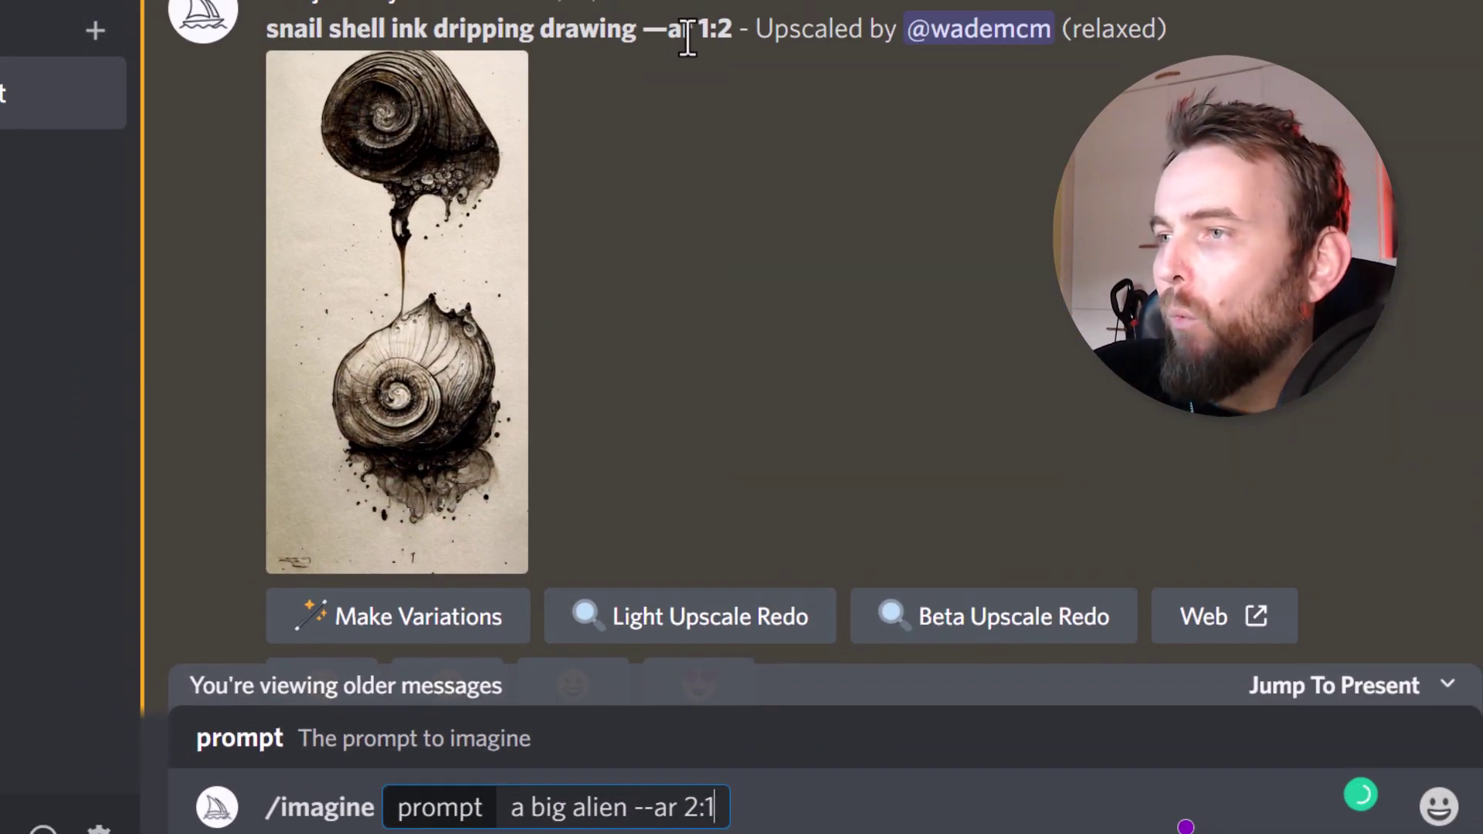
double_click(712, 31)
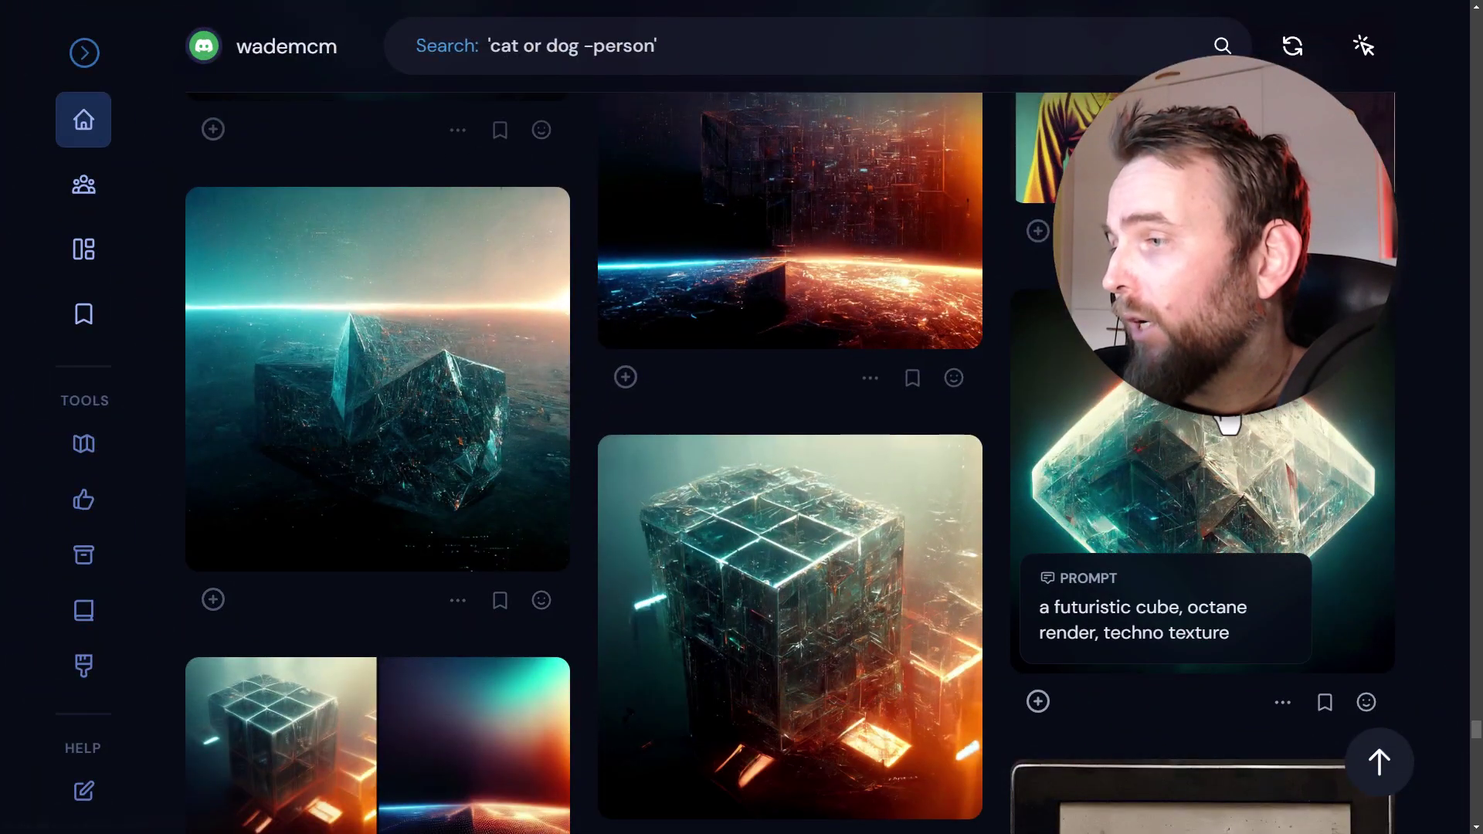
- Open the glowing cube image and note its 1024 x 1024 size
click(1062, 491)
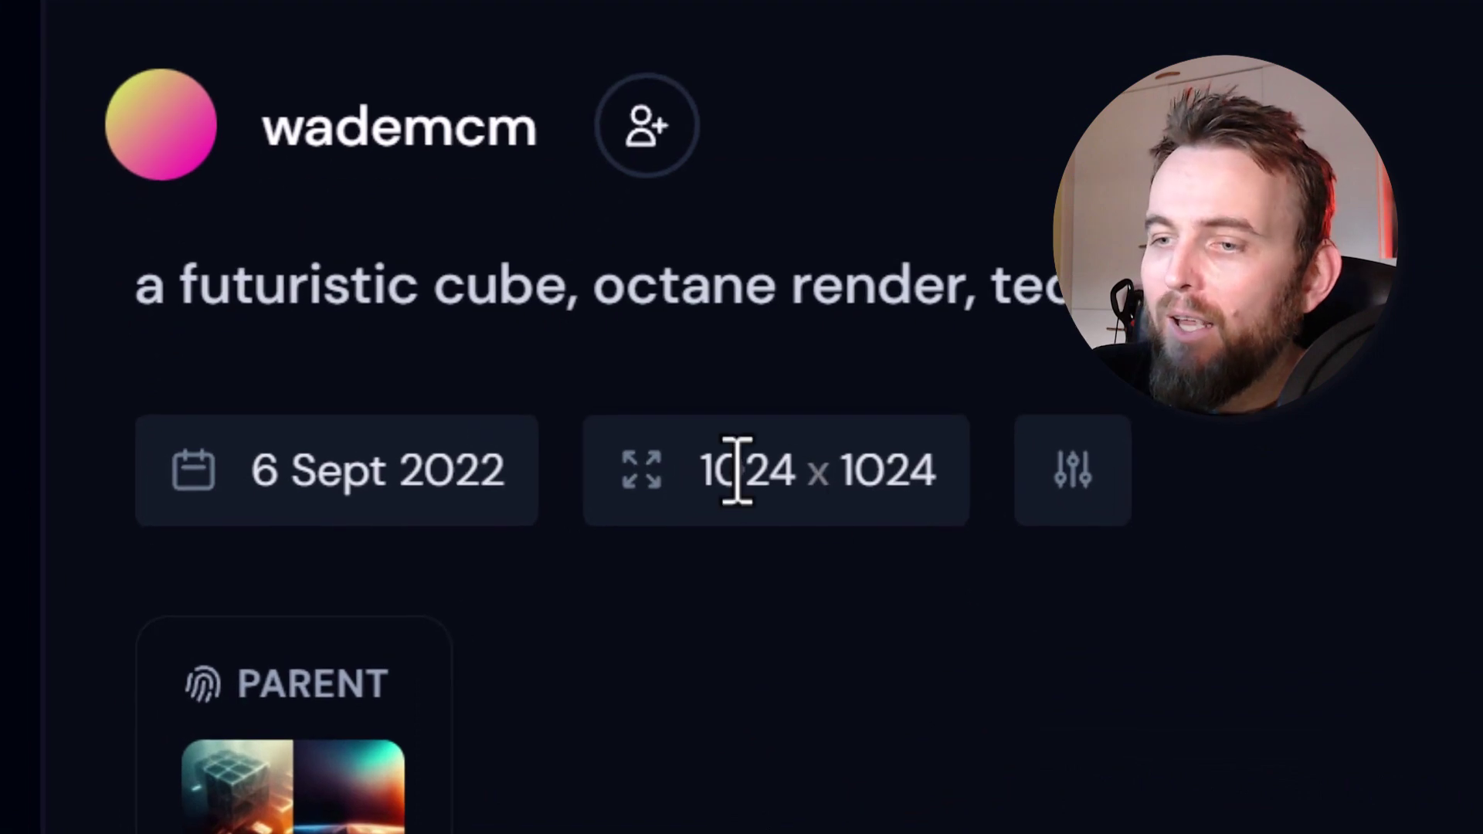
drag(697, 472, 947, 470)
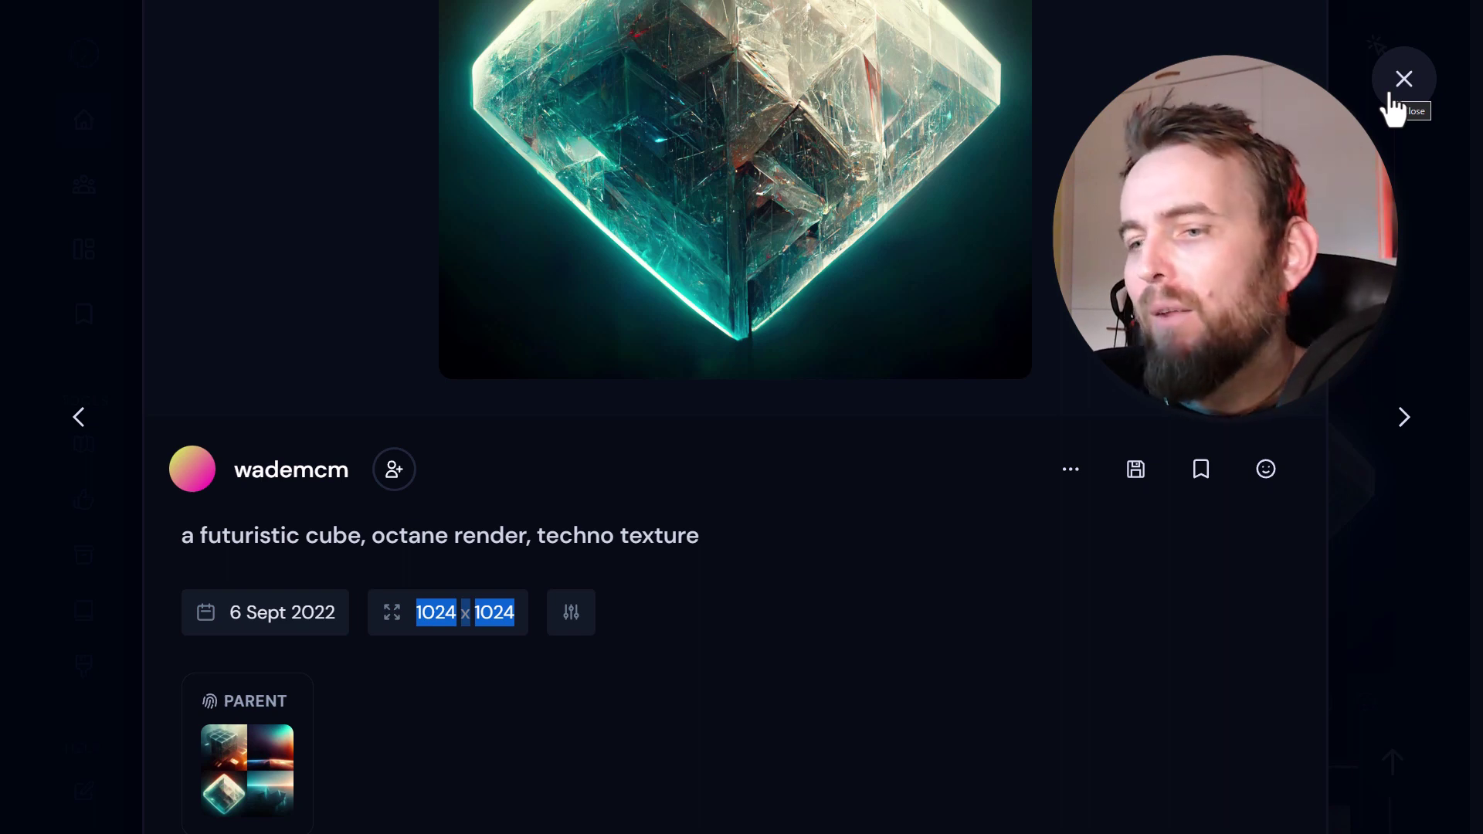
click(678, 638)
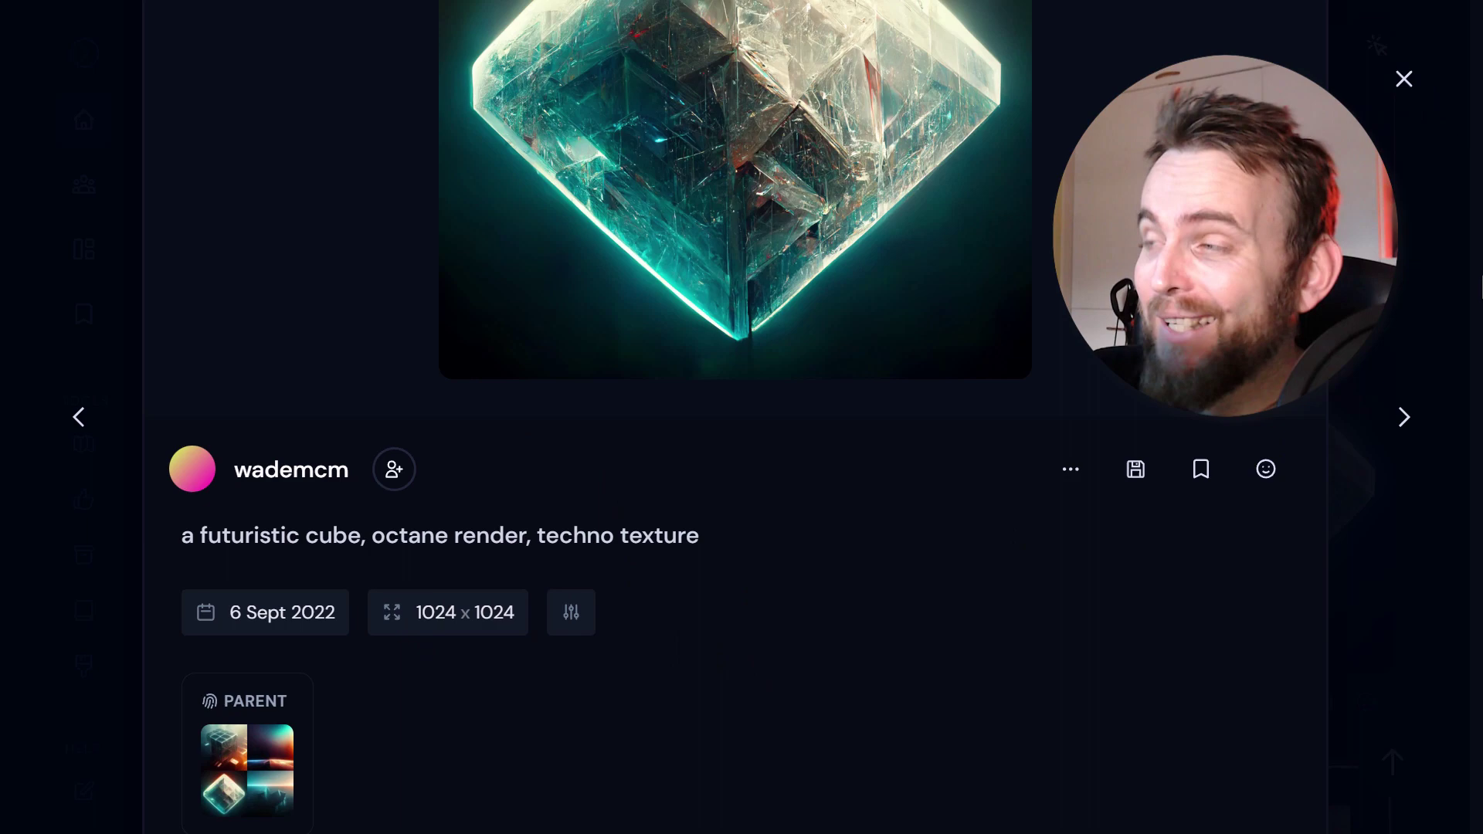
click(1405, 81)
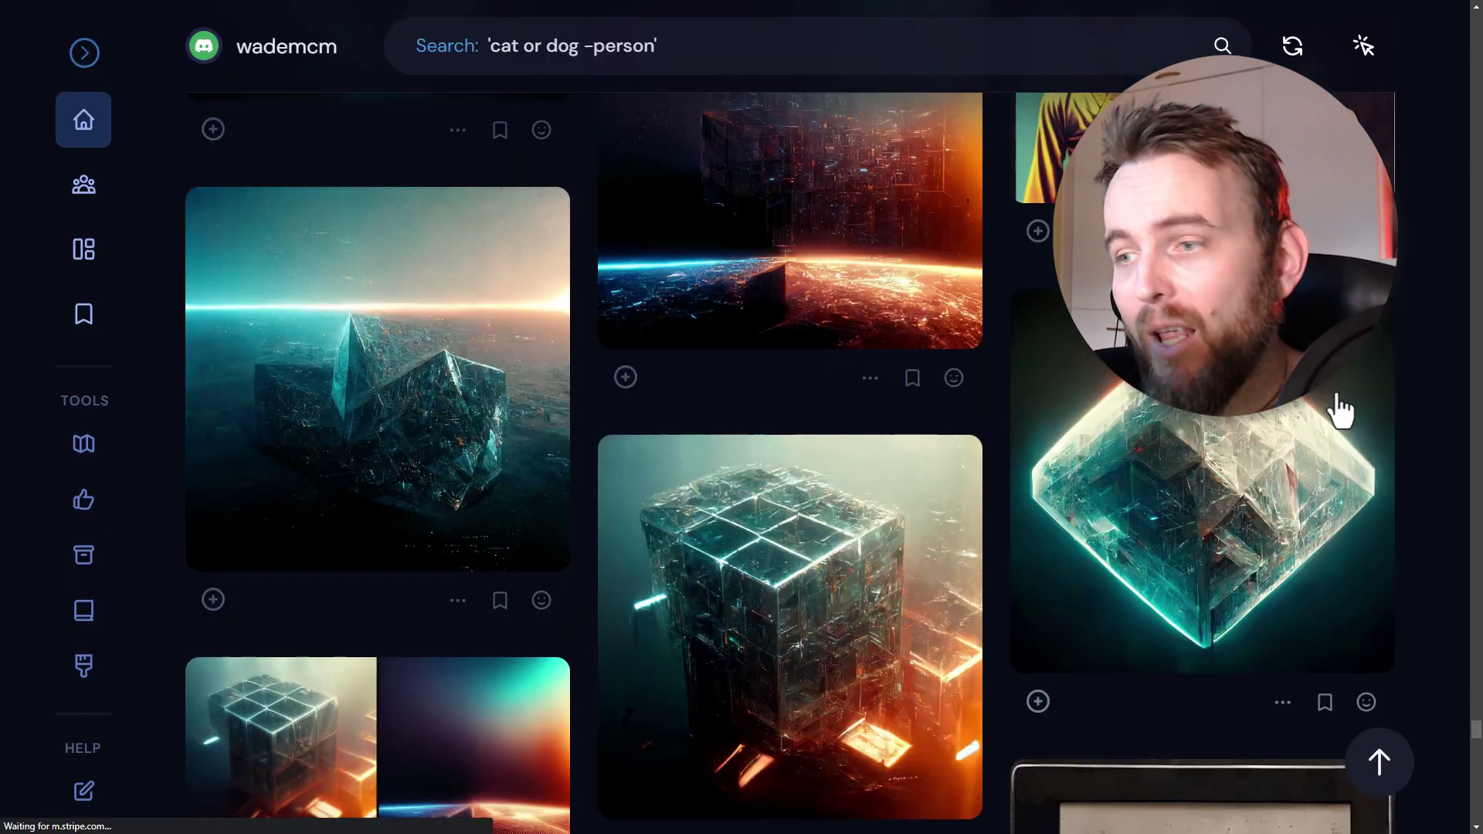
- Open the cheese Caesar statue image and note its 1024 x 1792 size
scroll(854, 386, down, 10)
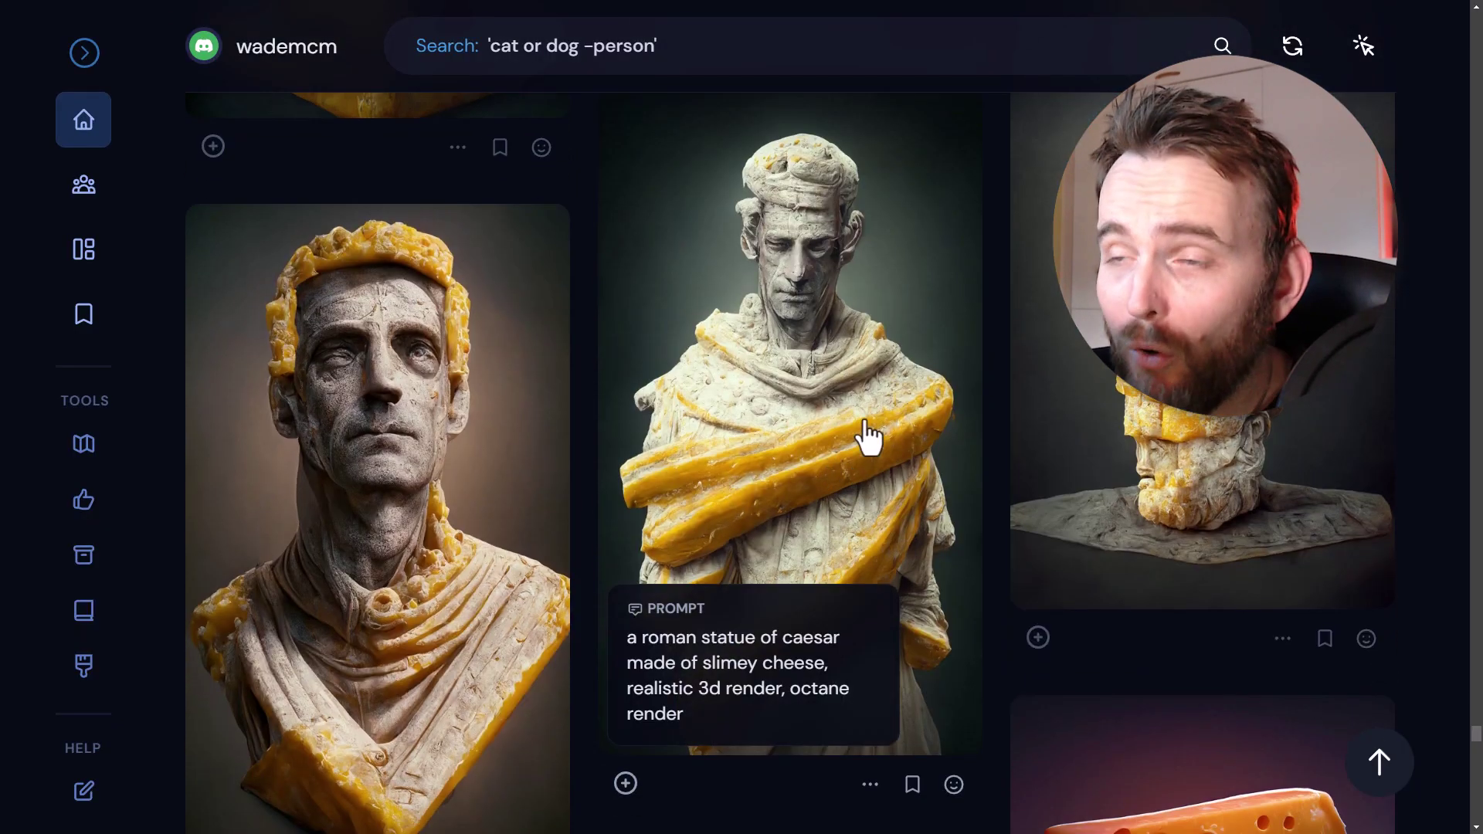
click(849, 462)
scroll(927, 425, down, 5)
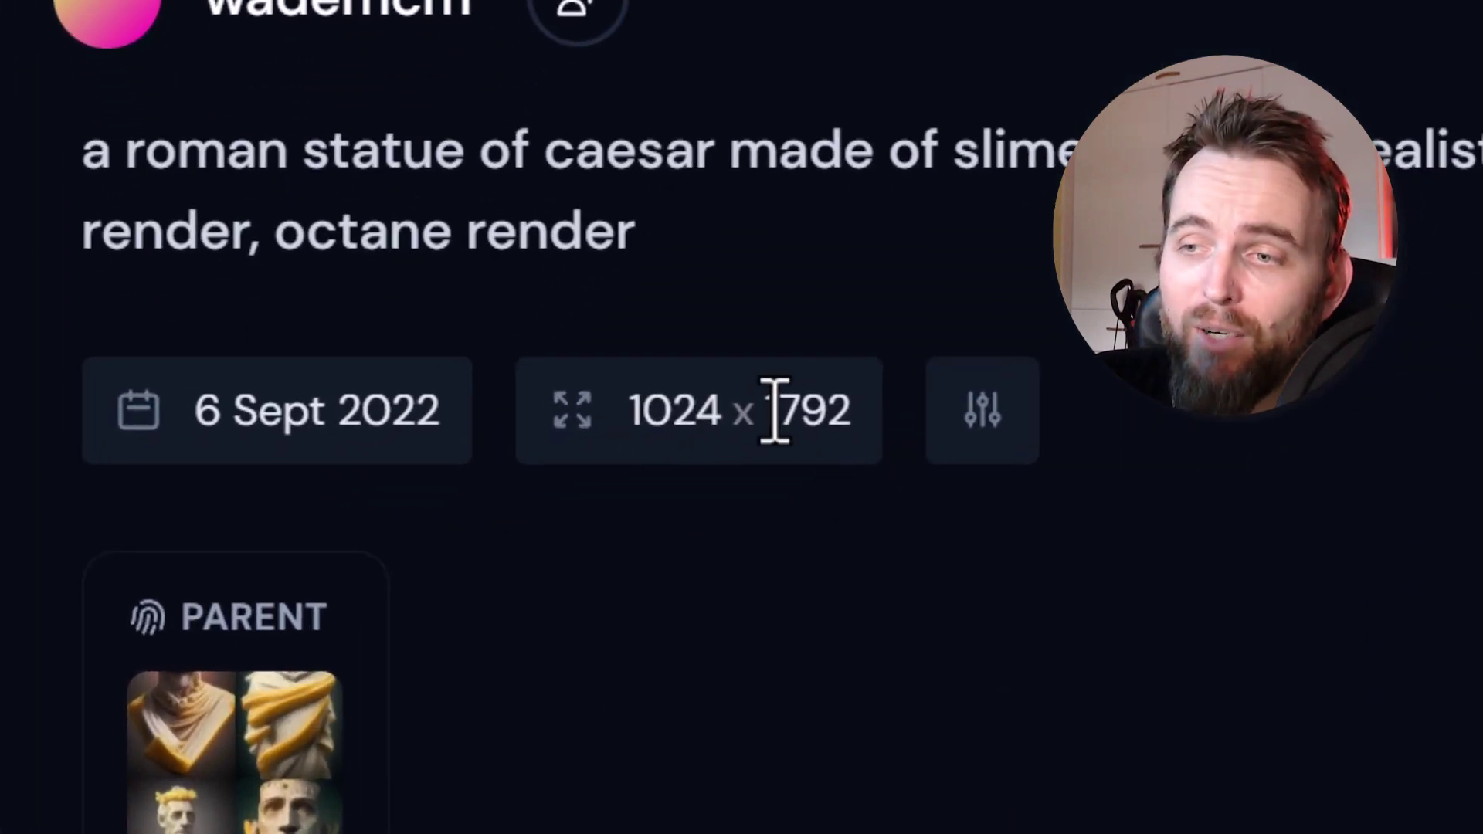
drag(775, 411, 854, 407)
click(1189, 660)
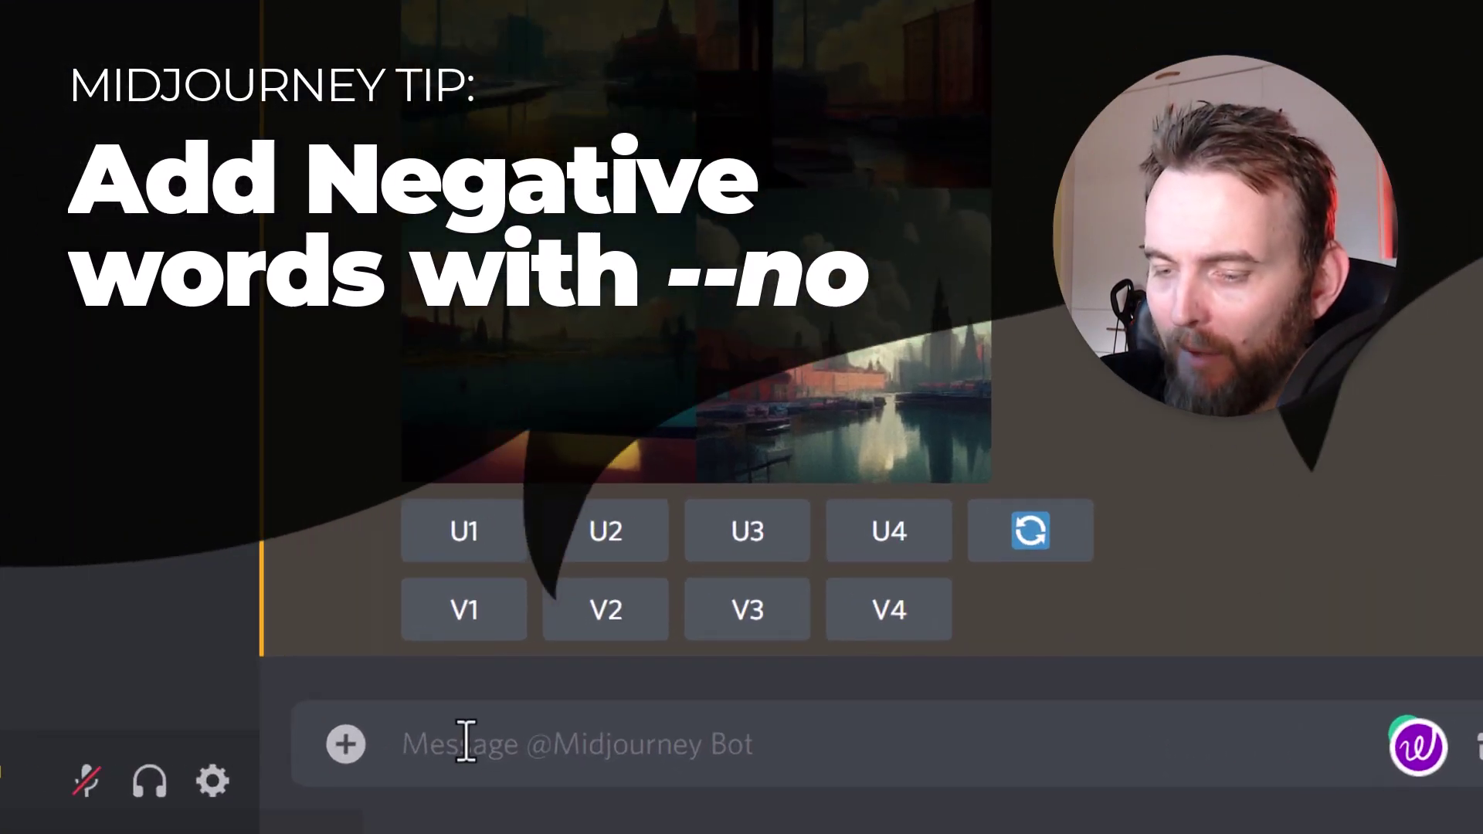
- Send '/imagine daytime scene --no buildings' to the Midjourney Bot
text(/imagine)
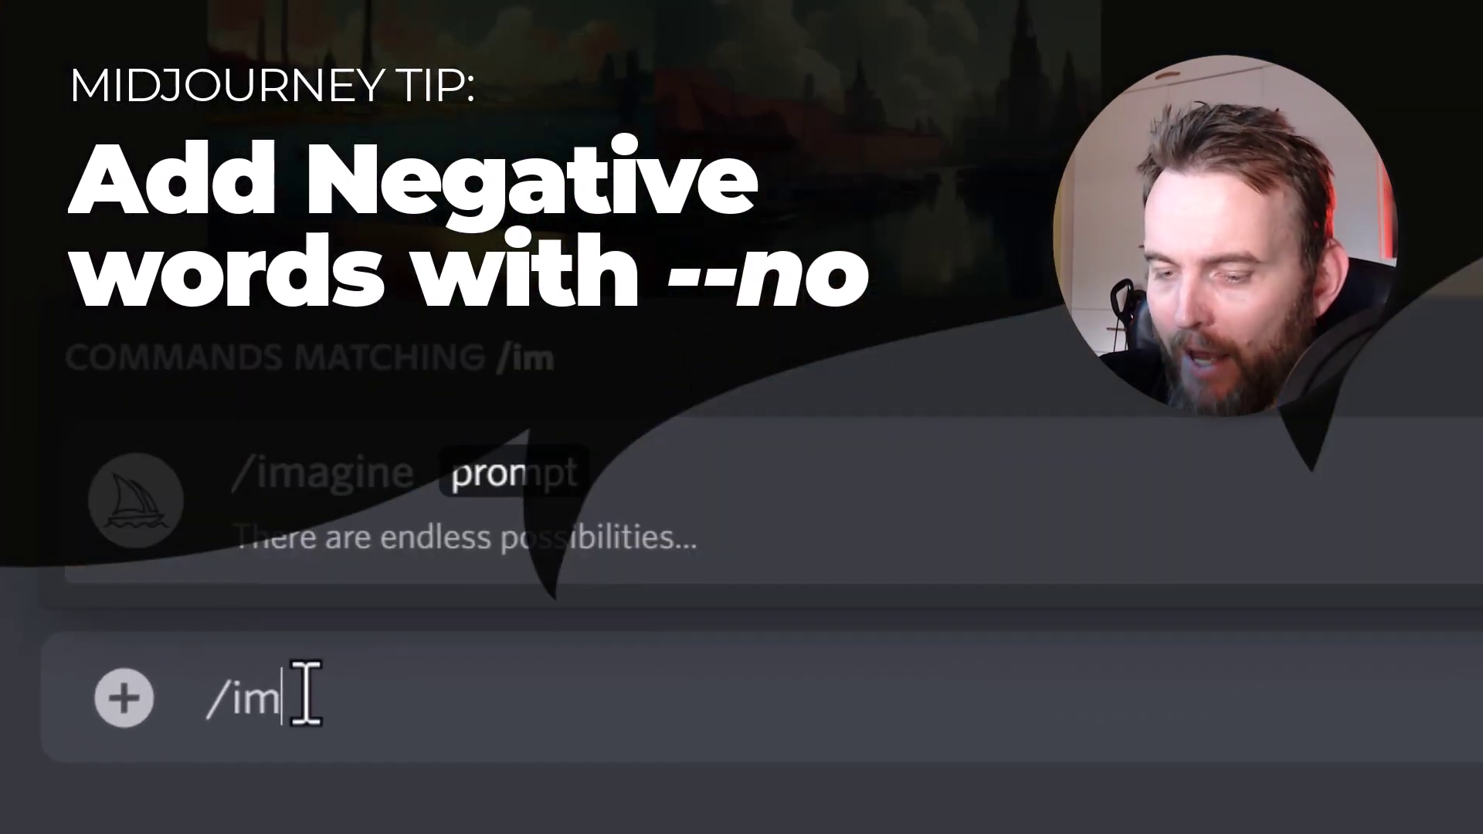
key(Tab)
text(daytime scene)
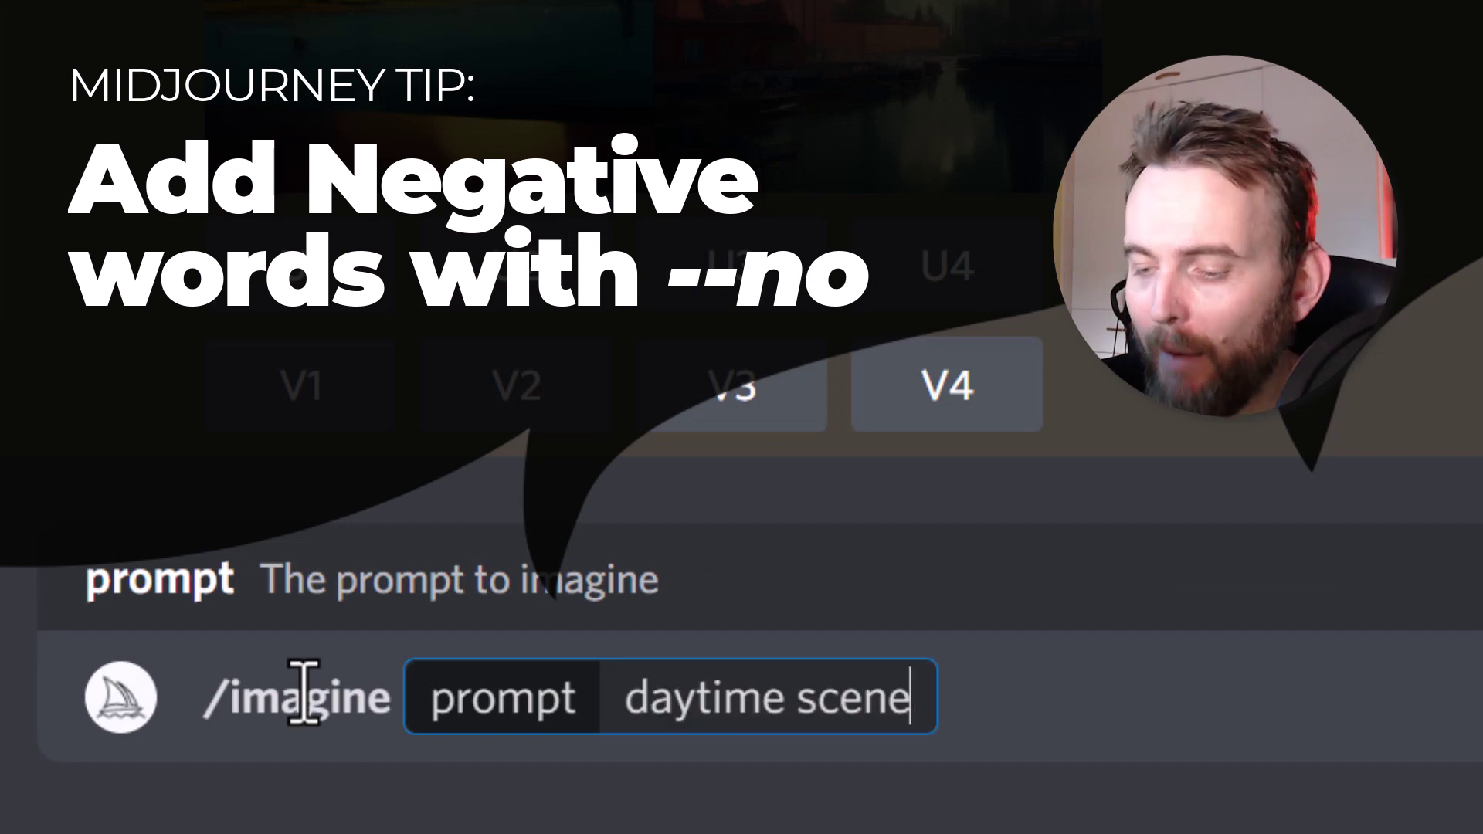
text( --no)
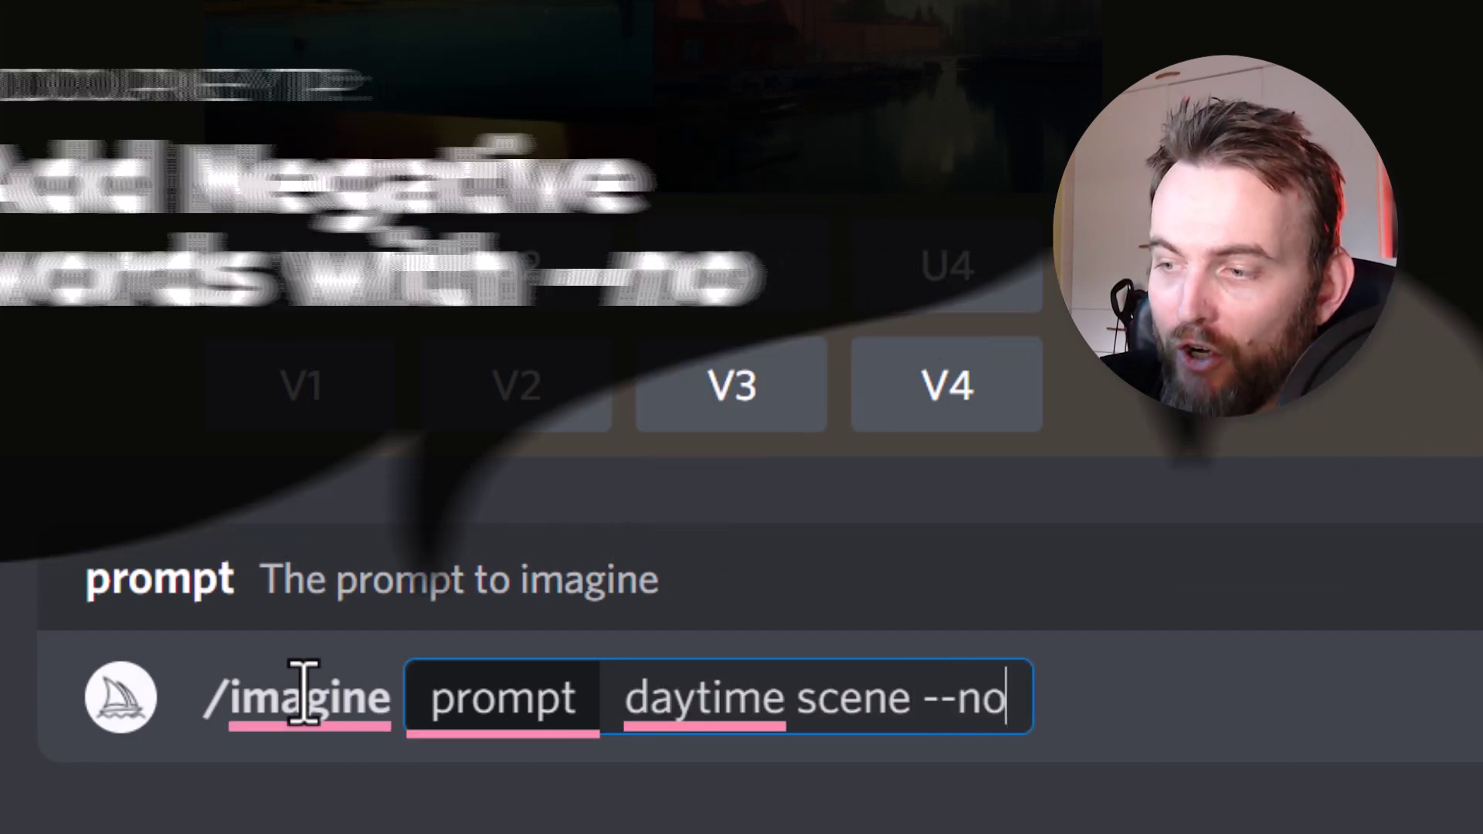
text( build)
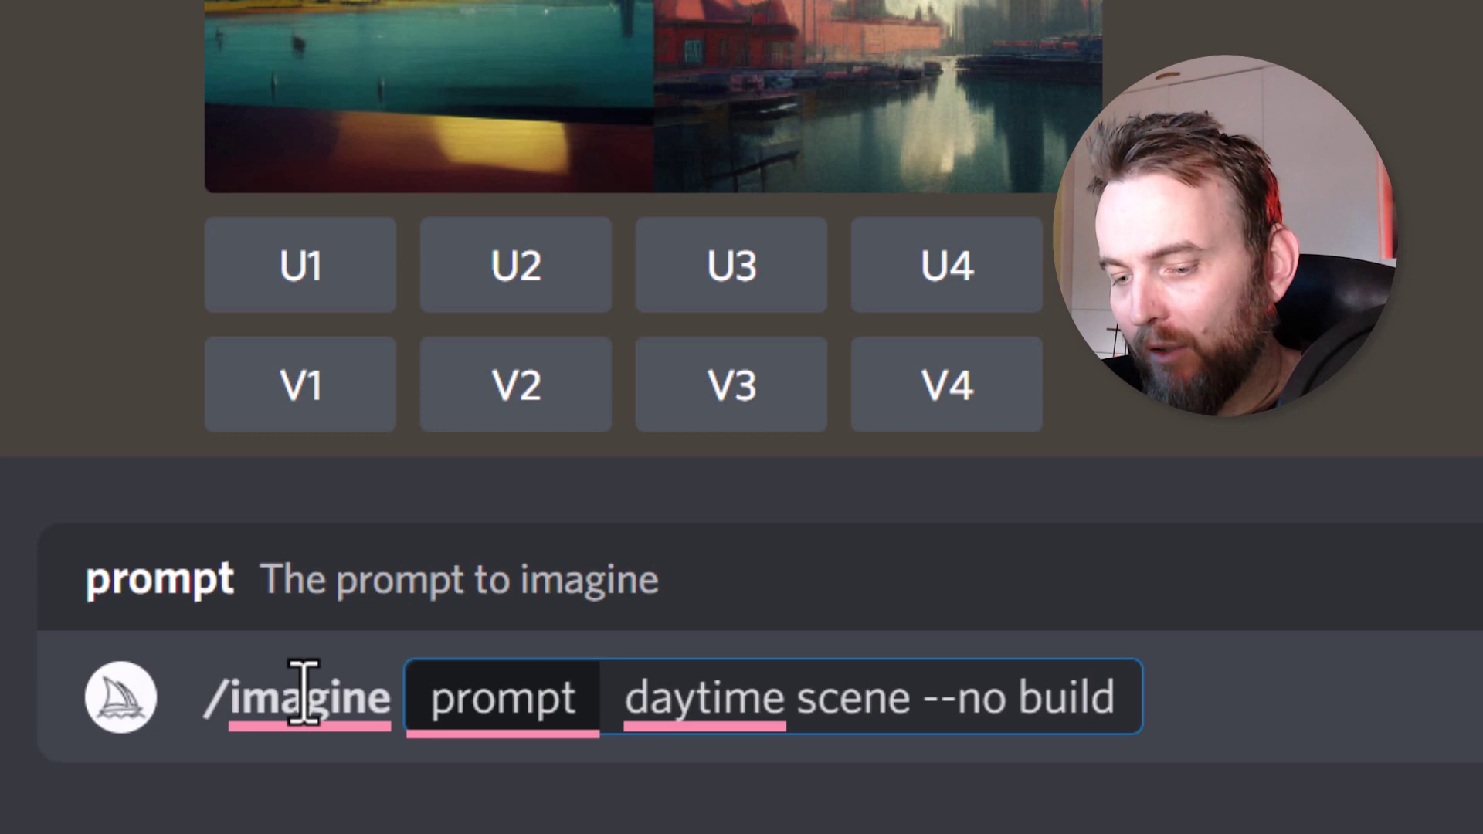
text(ings)
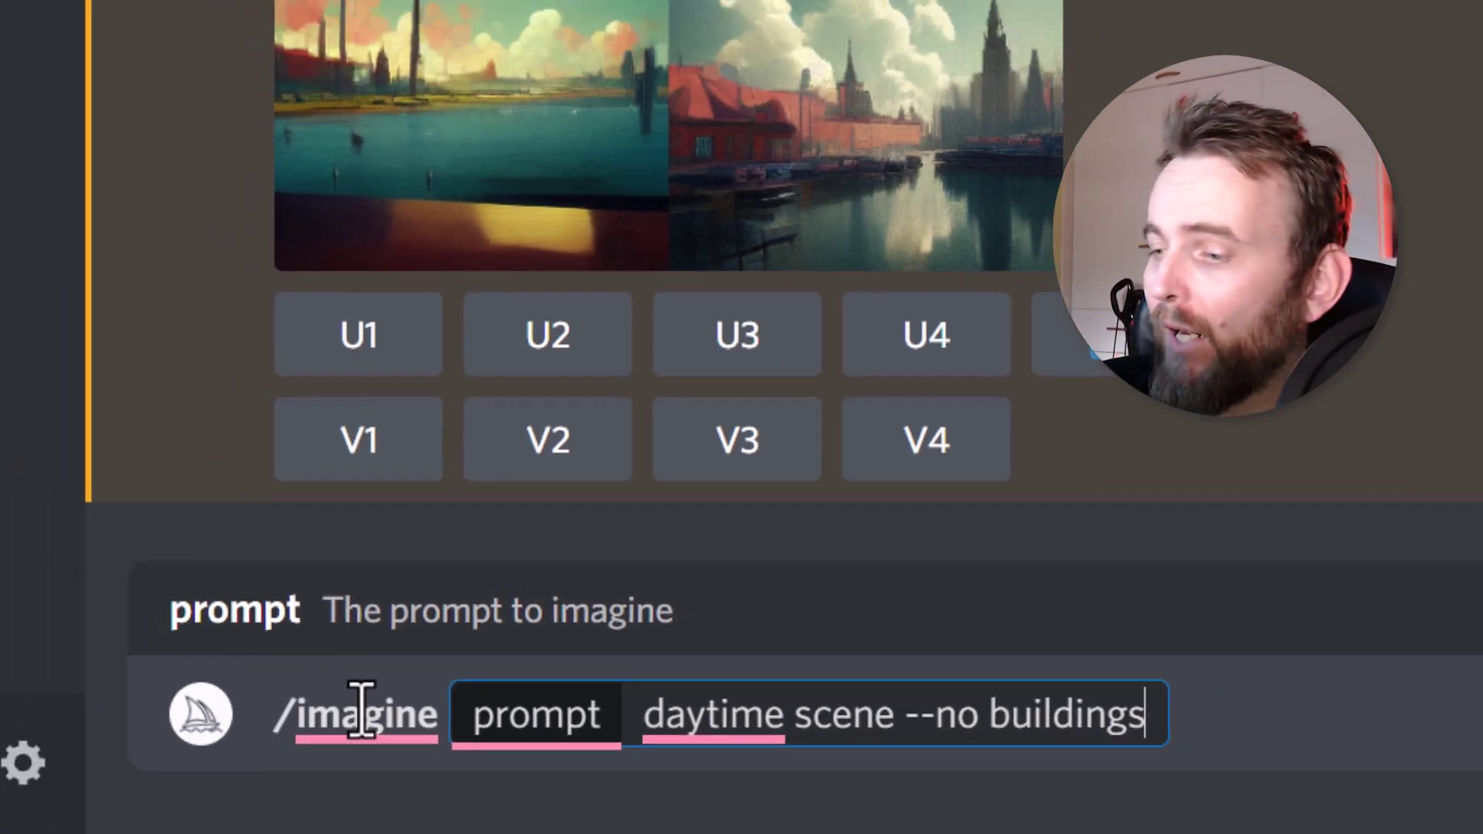
key(Return)
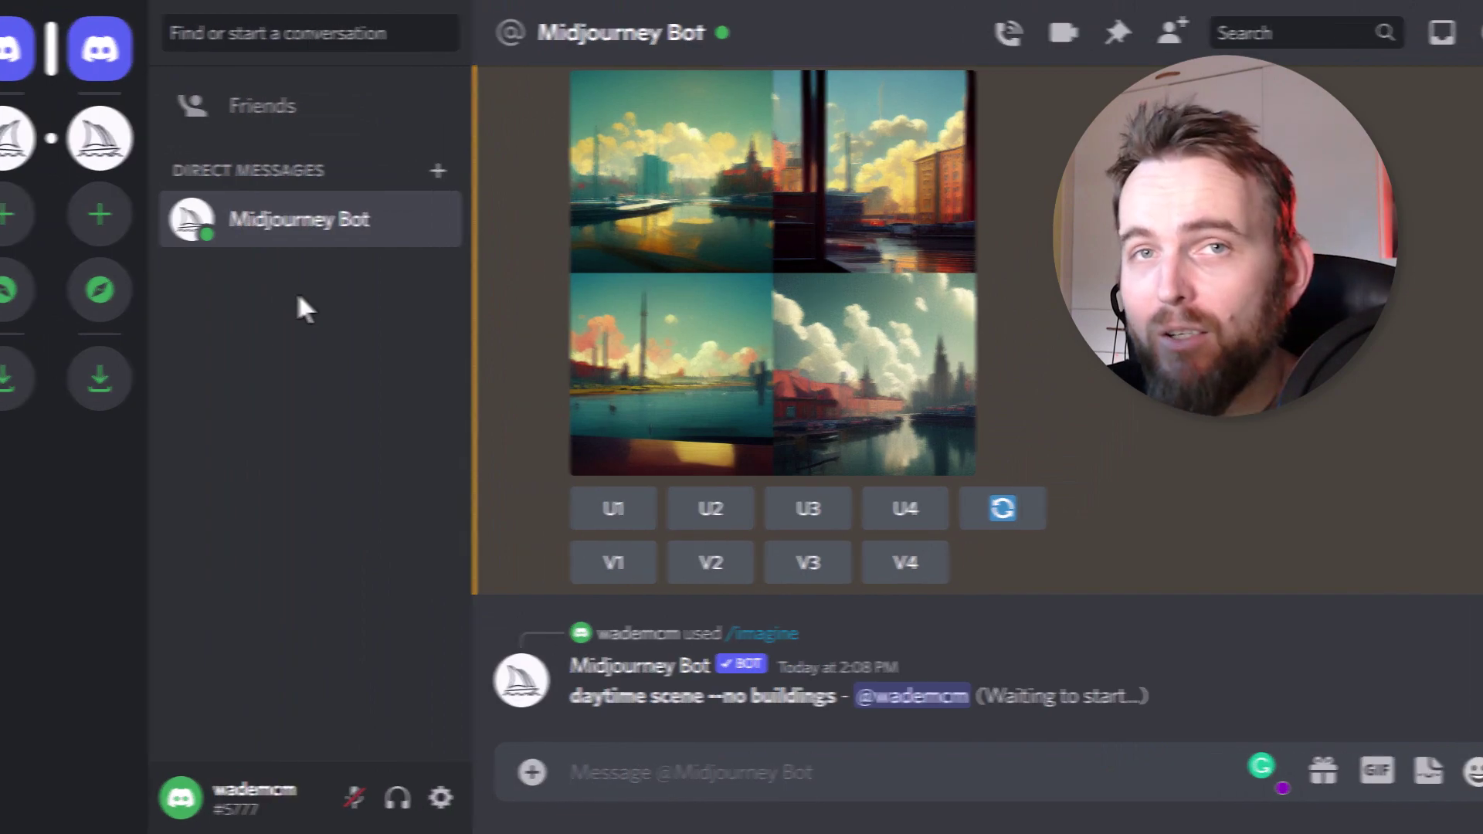